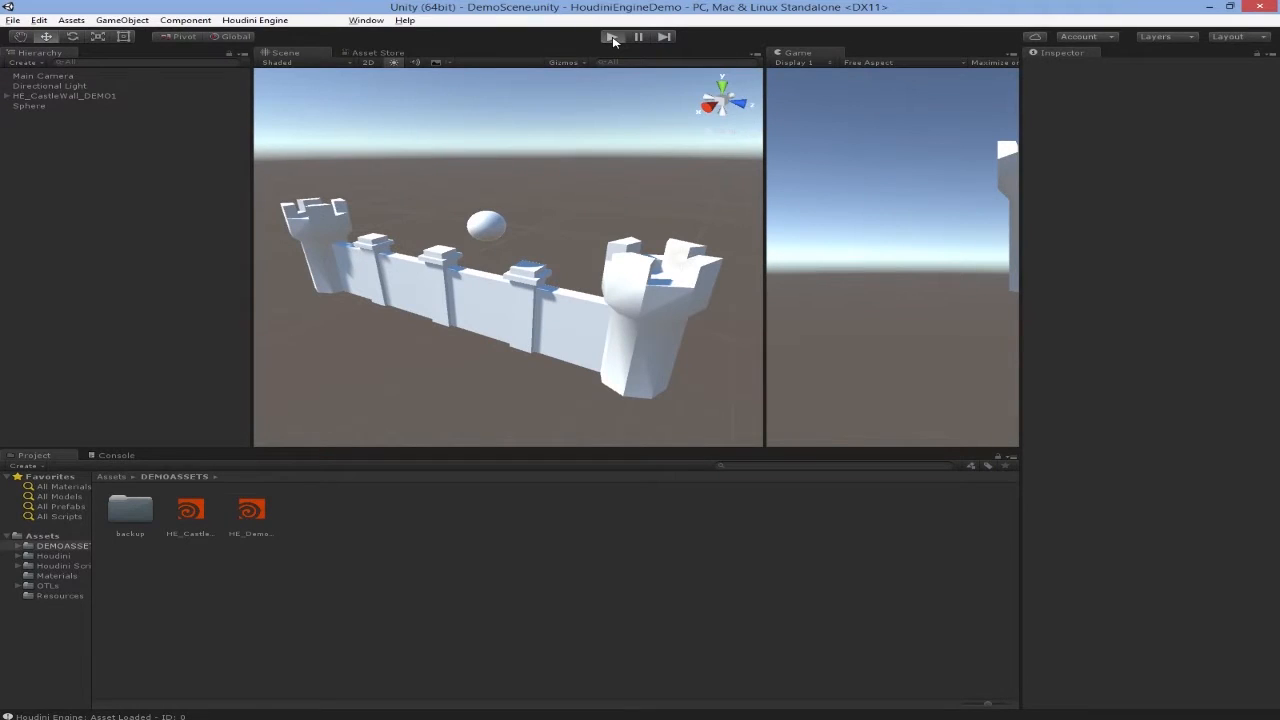
# Run the scene briefly in play mode to test how the sphere falls, and stop it
pyautogui.click(613, 37)
pyautogui.click(610, 37)
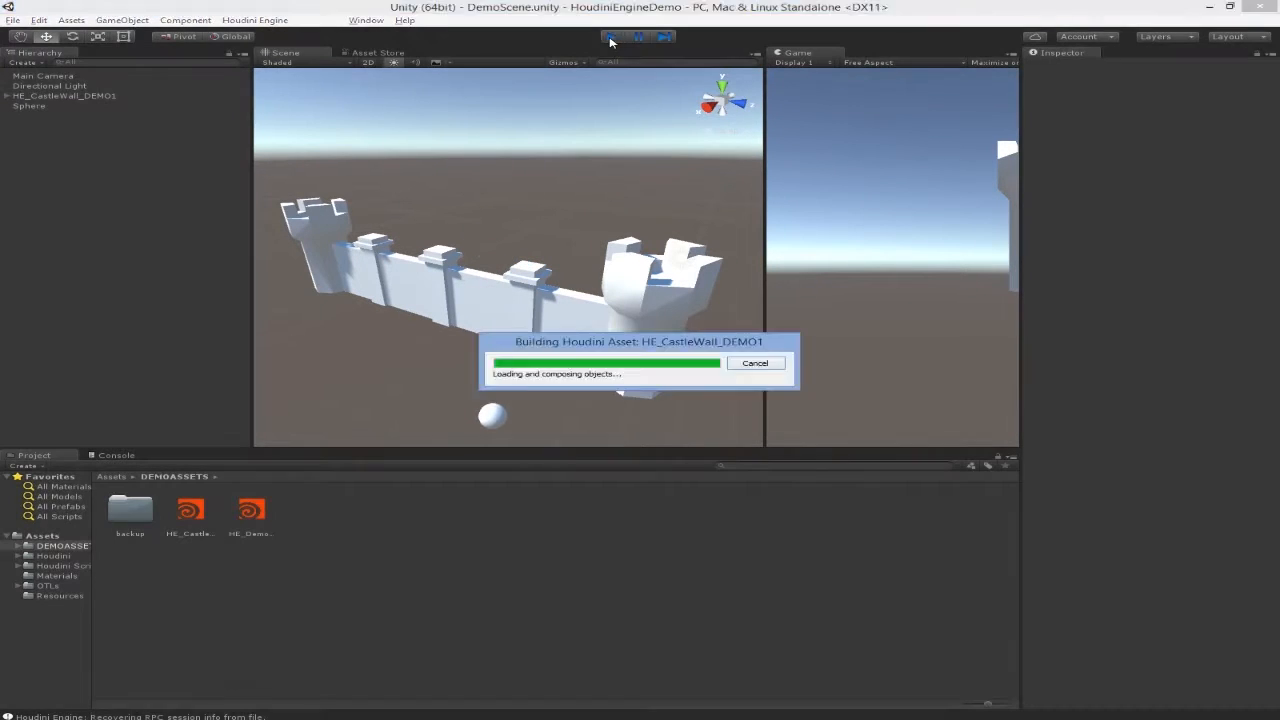
# Move the sphere above the near tower, to about X 3.61, Y 5.48, Z -0.43, and test its fall in play mode
pyautogui.click(494, 226)
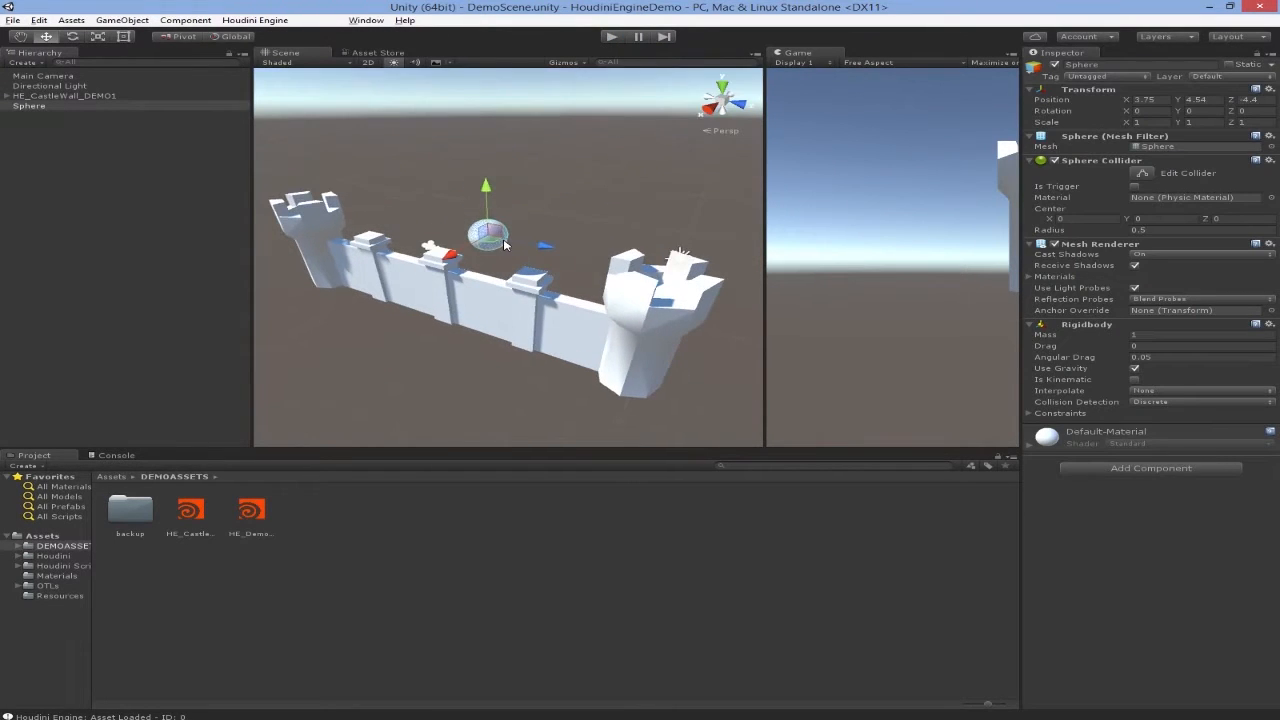
pyautogui.moveTo(492, 238); pyautogui.dragTo(672, 280)
pyautogui.moveTo(671, 217); pyautogui.dragTo(678, 182)
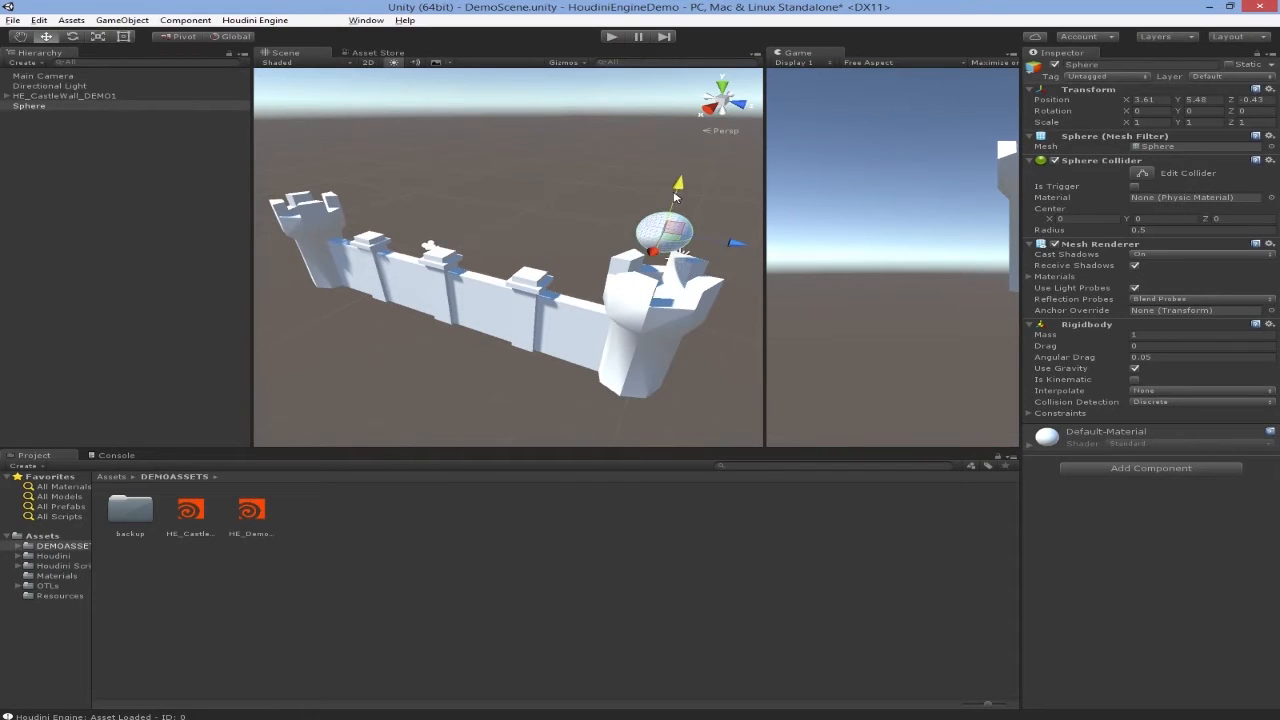
pyautogui.keyDown('alt'); pyautogui.moveTo(648, 252); pyautogui.dragTo(586, 172); pyautogui.keyUp('alt')
pyautogui.click(610, 37)
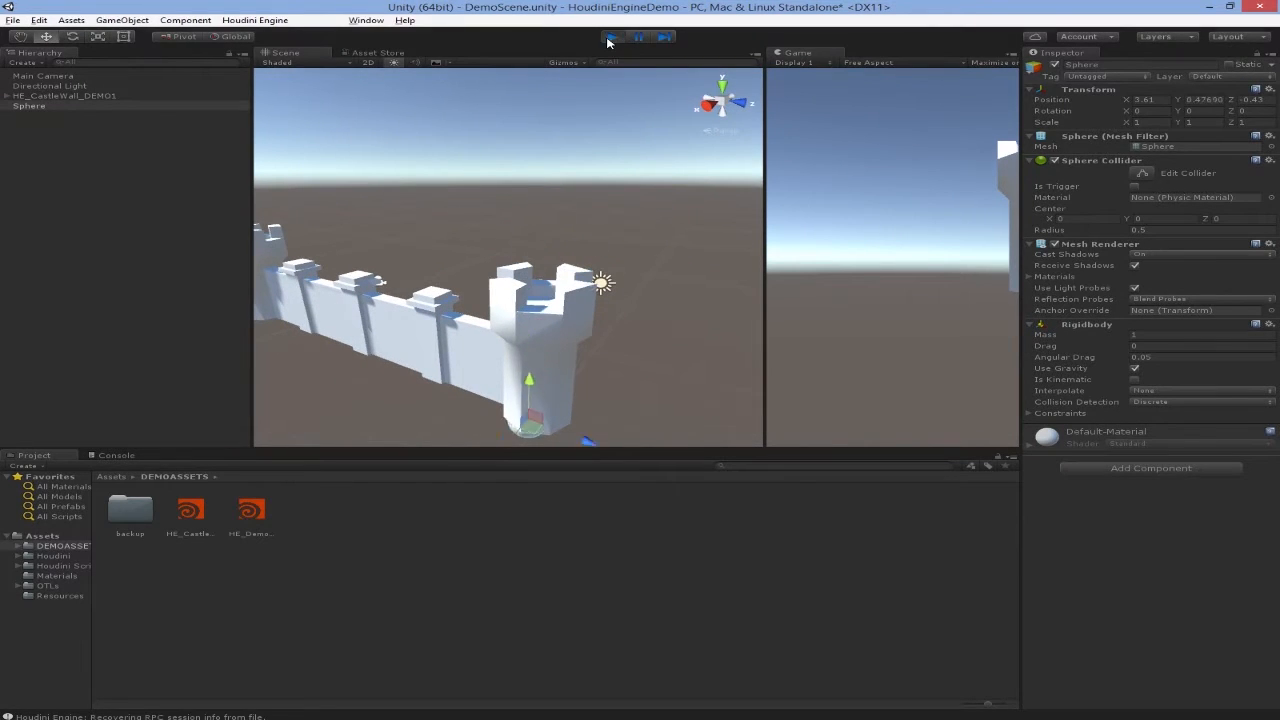
pyautogui.click(610, 37)
# Move the sphere back above the wall, to about X 3.76, Z -3.61, and test its fall in play mode
pyautogui.keyDown('alt'); pyautogui.moveTo(600, 250); pyautogui.dragTo(479, 260); pyautogui.keyUp('alt')
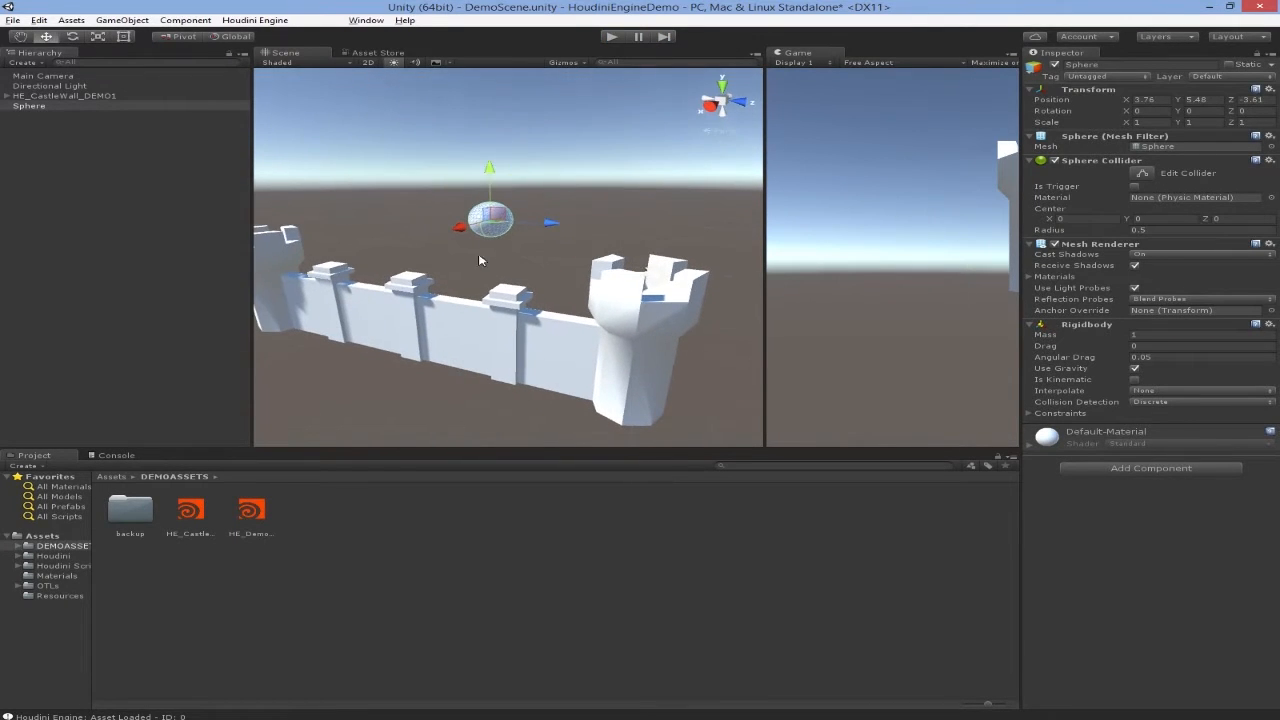
pyautogui.click(608, 38)
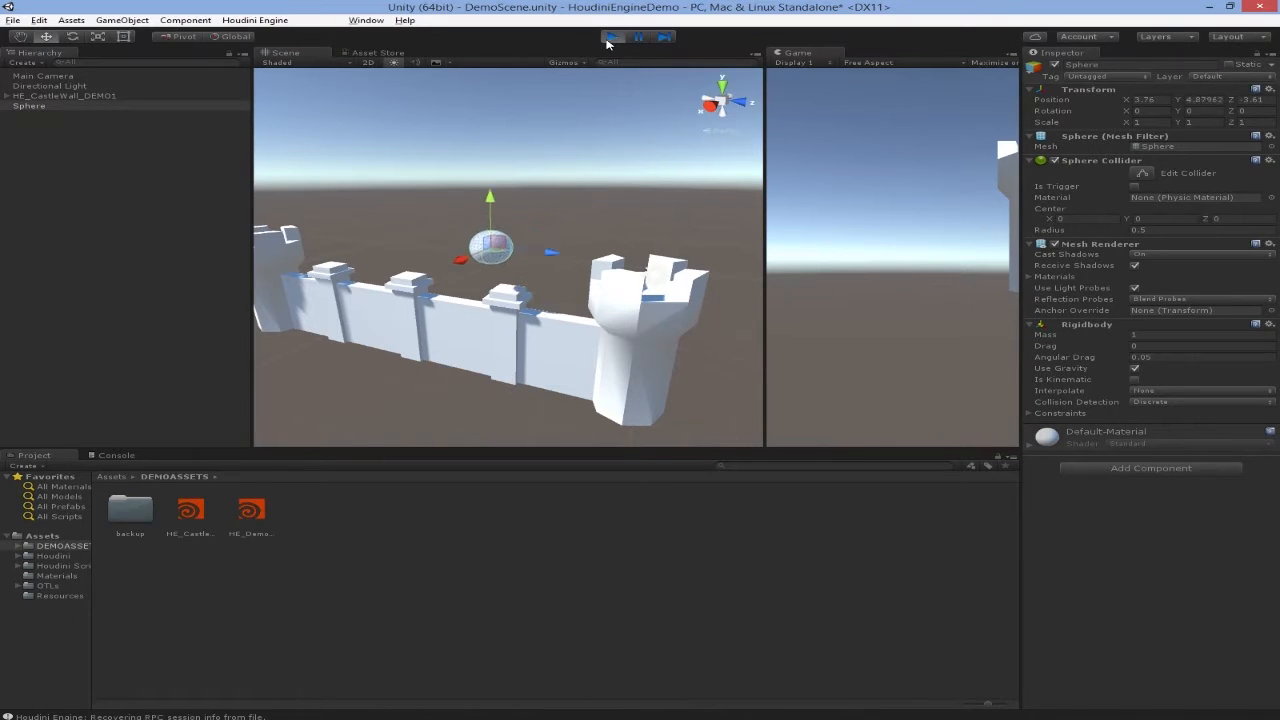
pyautogui.click(610, 37)
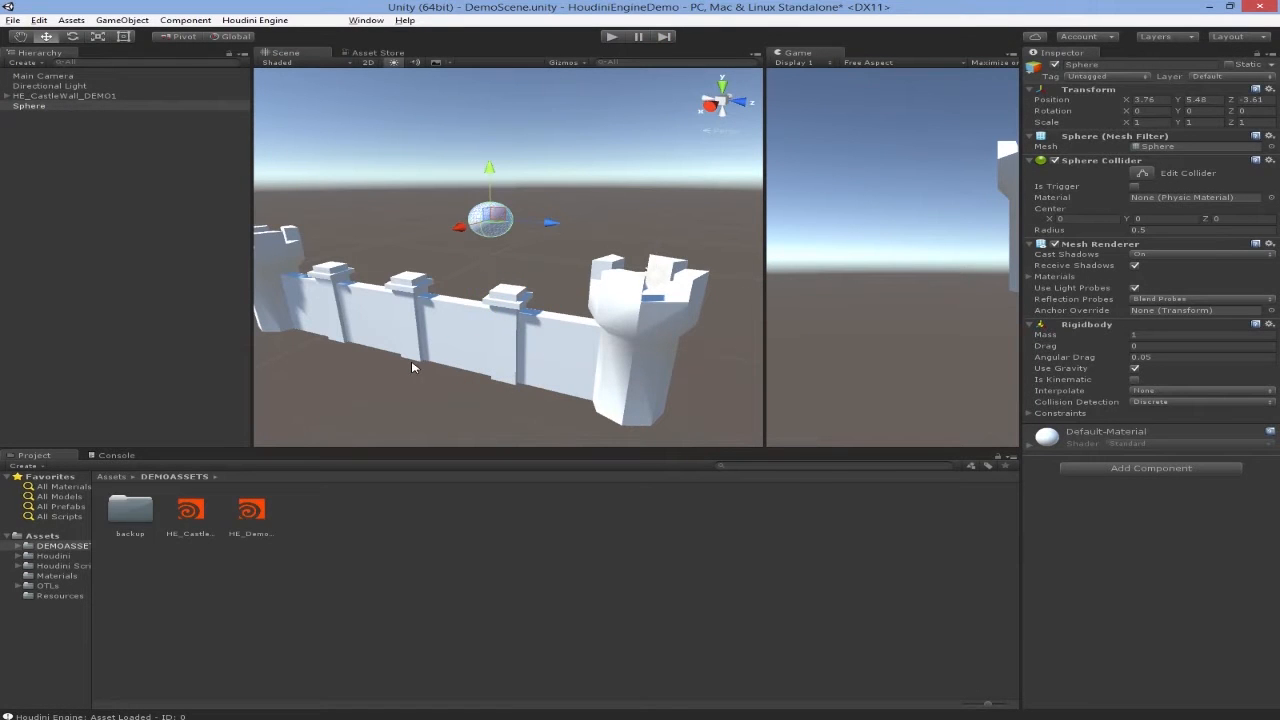
# Switch to Houdini and maximize its window with the castle network showing
pyautogui.click(460, 718)
pyautogui.click(540, 610)
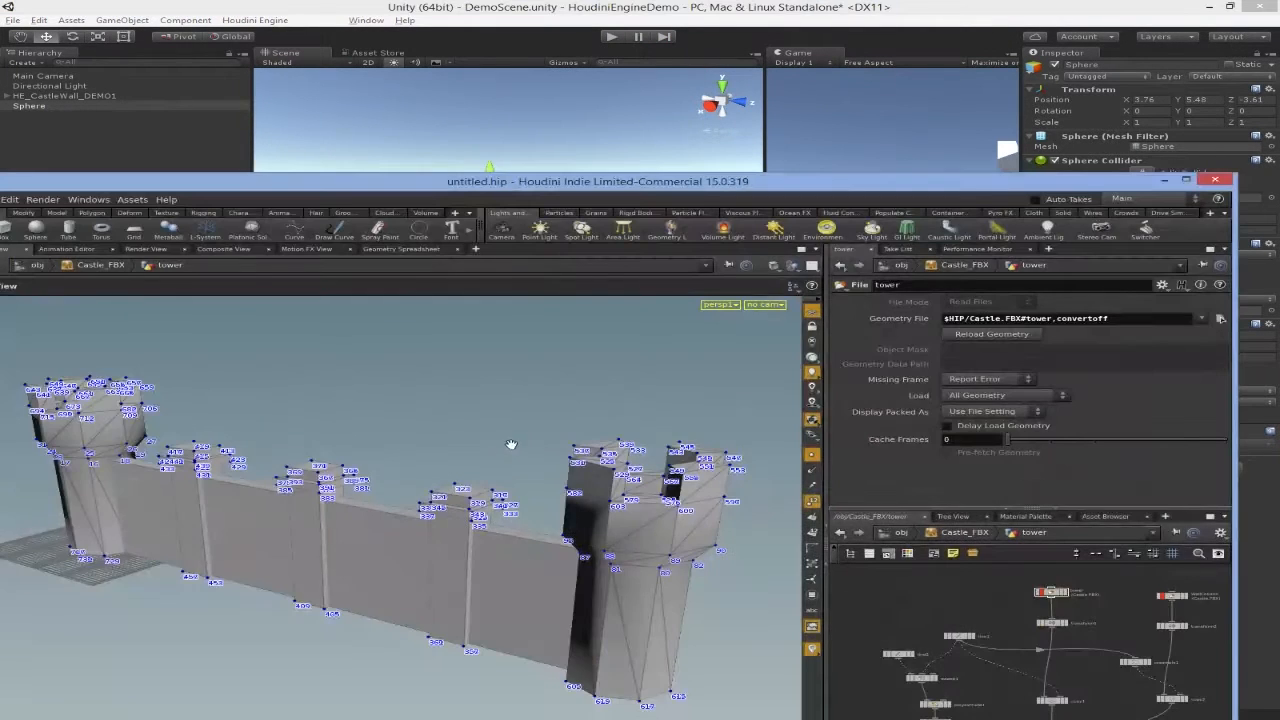
pyautogui.moveTo(511, 443); pyautogui.dragTo(490, 396)
pyautogui.doubleClick(520, 186)
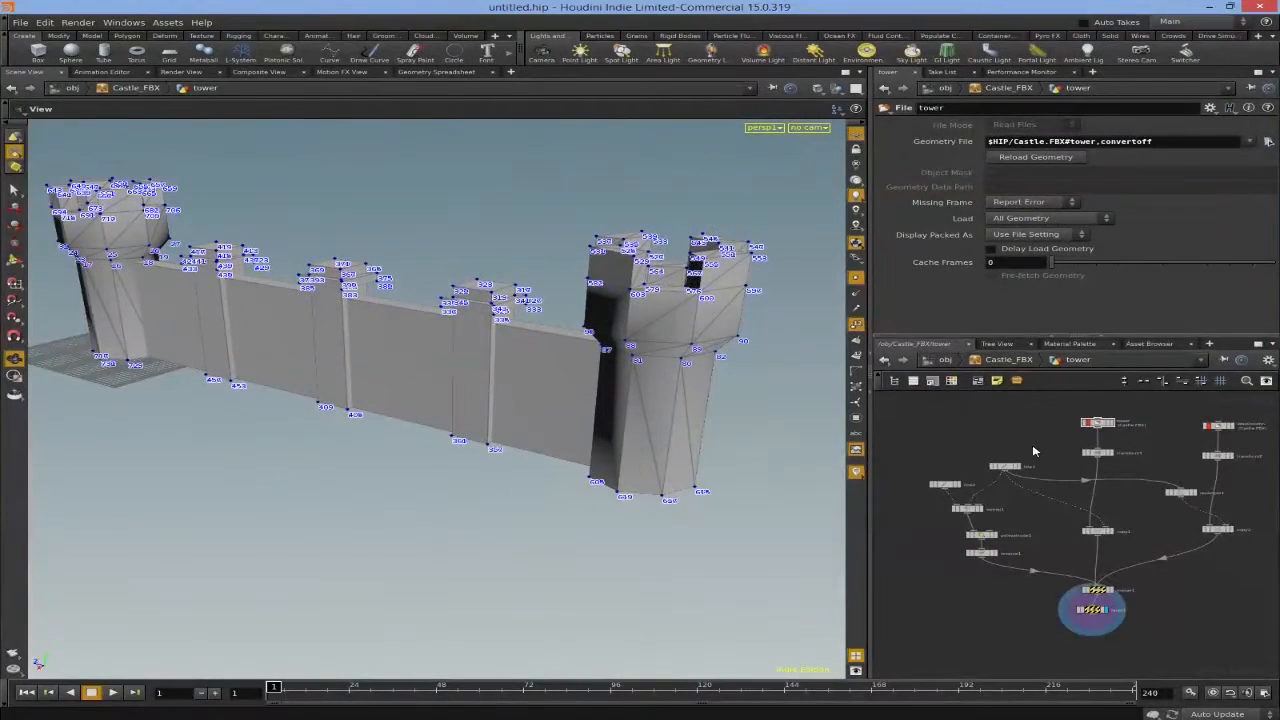
# Look over the castle node network and align the facet1 node directly beneath merge1
pyautogui.moveTo(1036, 452); pyautogui.dragTo(961, 425, button='middle')
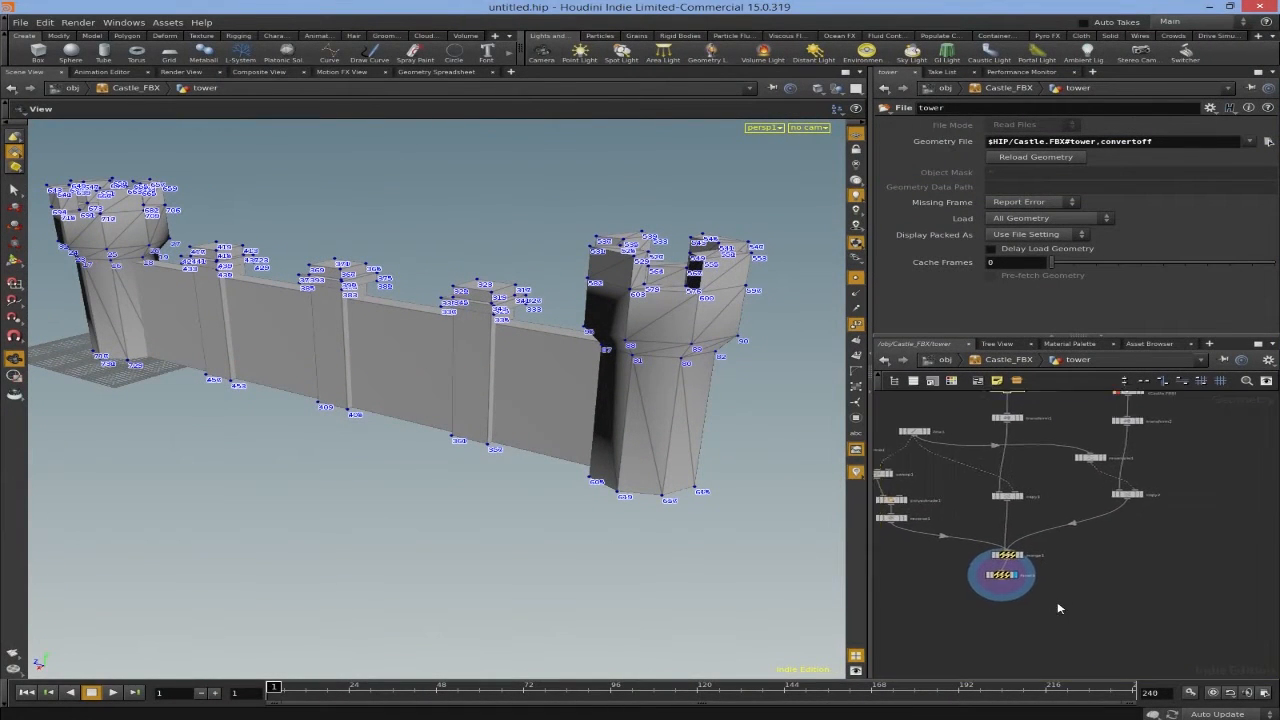
pyautogui.scroll(-3, 1045, 590)
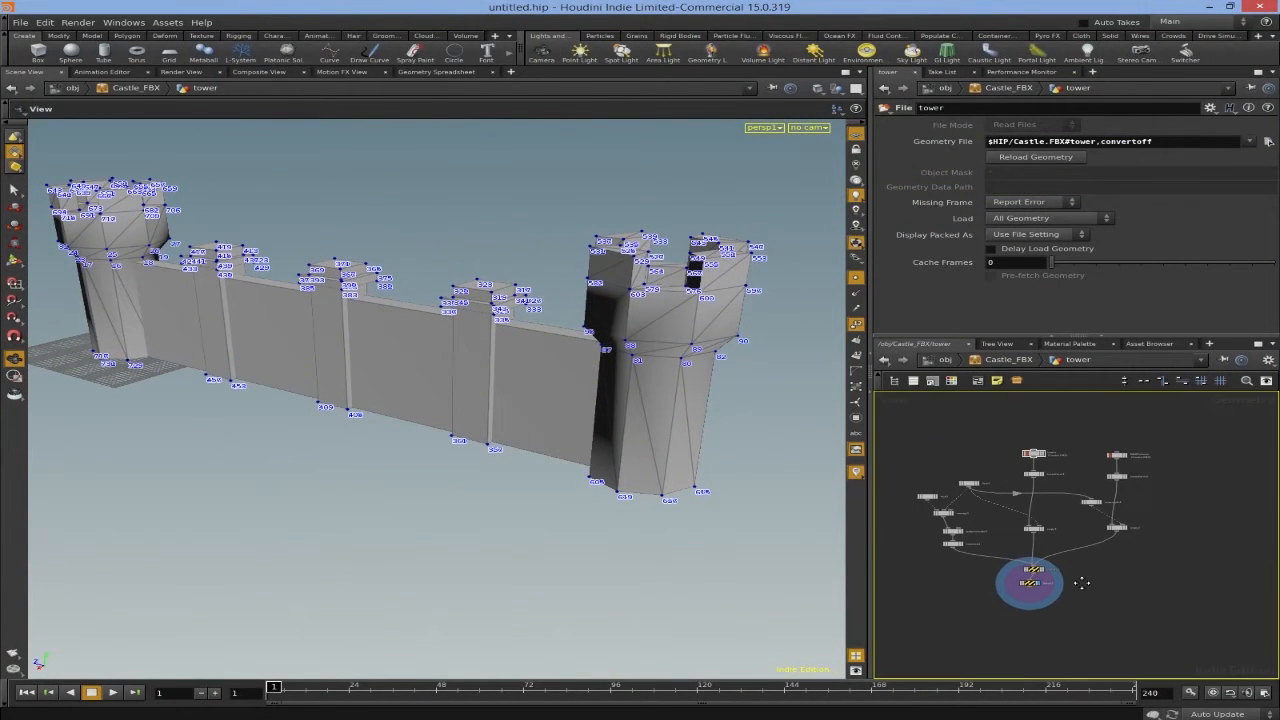
pyautogui.moveTo(1080, 580); pyautogui.dragTo(1120, 568, button='middle')
pyautogui.scroll(5, 1066, 494)
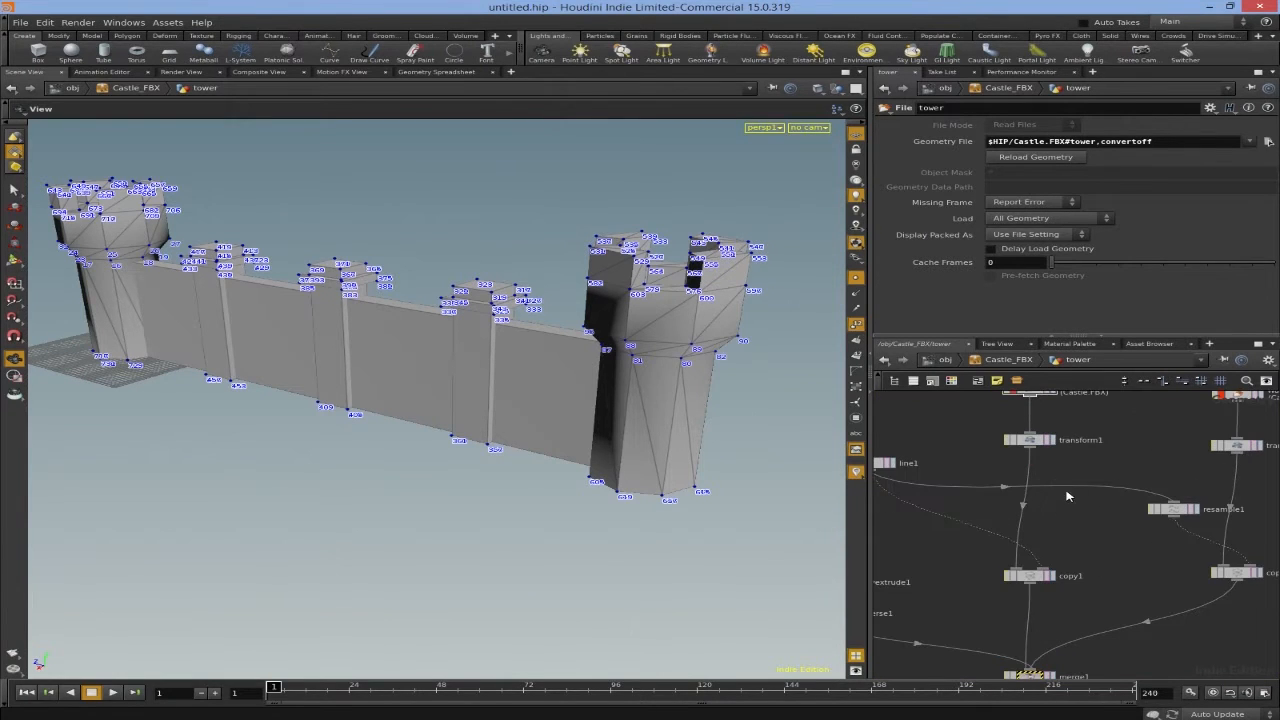
pyautogui.scroll(-2, 1037, 545)
pyautogui.moveTo(1040, 538); pyautogui.dragTo(1043, 504, button='middle')
pyautogui.moveTo(1038, 645); pyautogui.dragTo(1042, 586, button='middle')
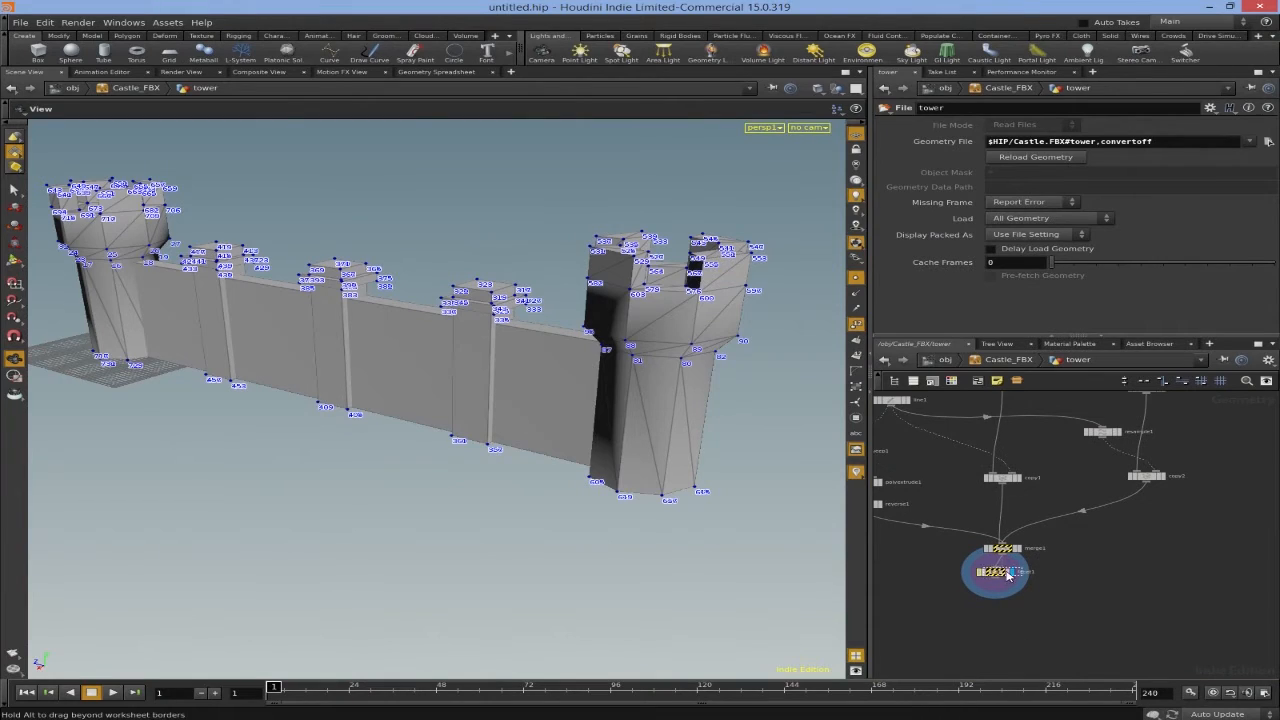
pyautogui.moveTo(1000, 574); pyautogui.dragTo(1008, 572)
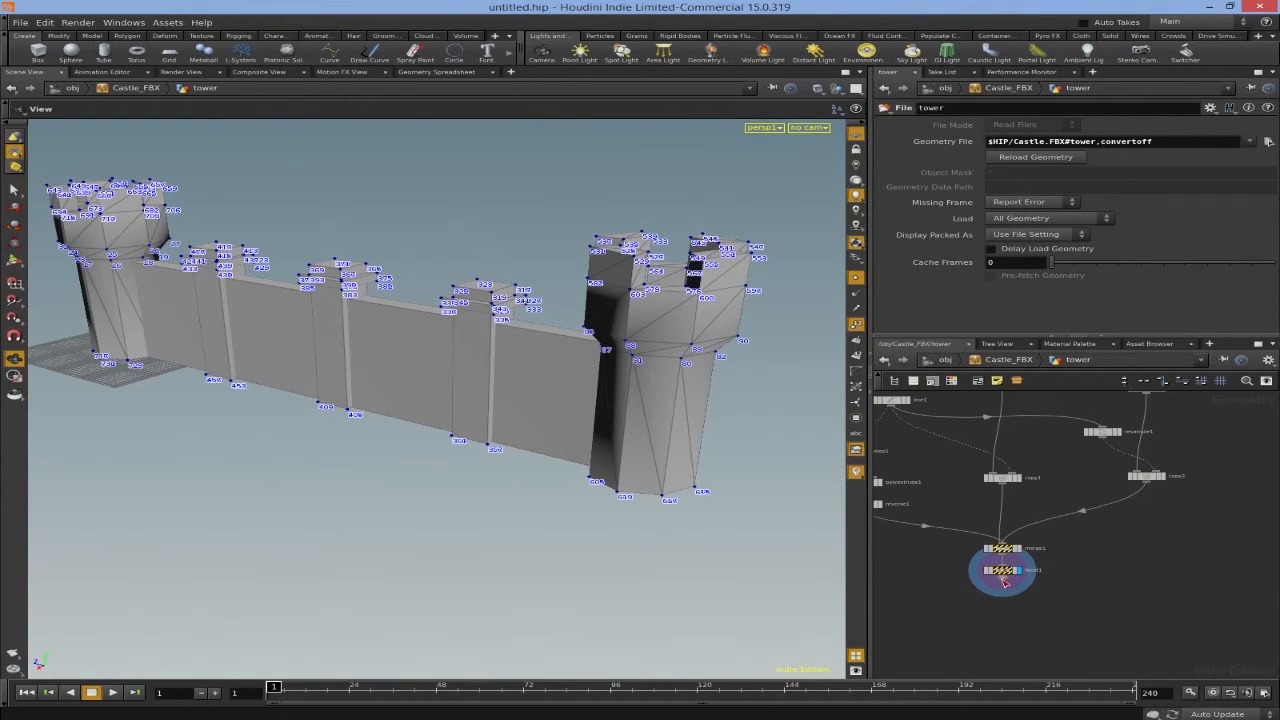
# Add a Group node fed by facet1 and place it just below
pyautogui.scroll(5, 1130, 577)
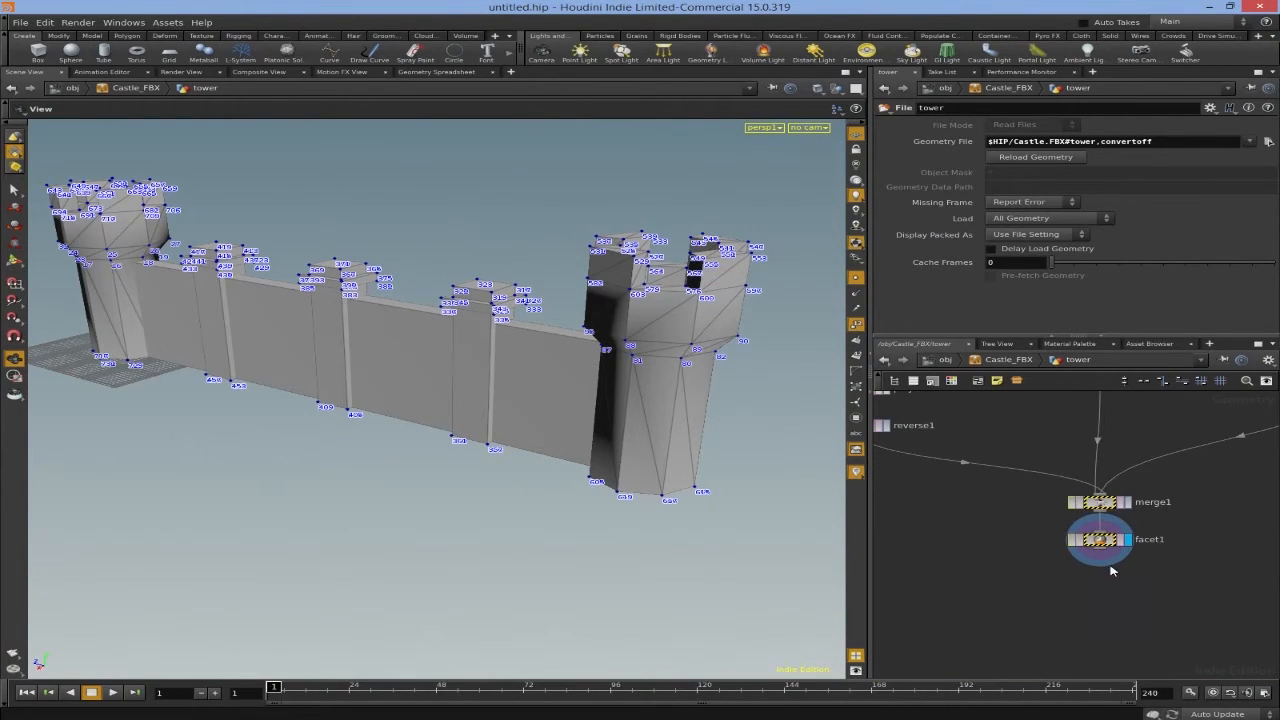
pyautogui.press('Tab')
pyautogui.write('grou')
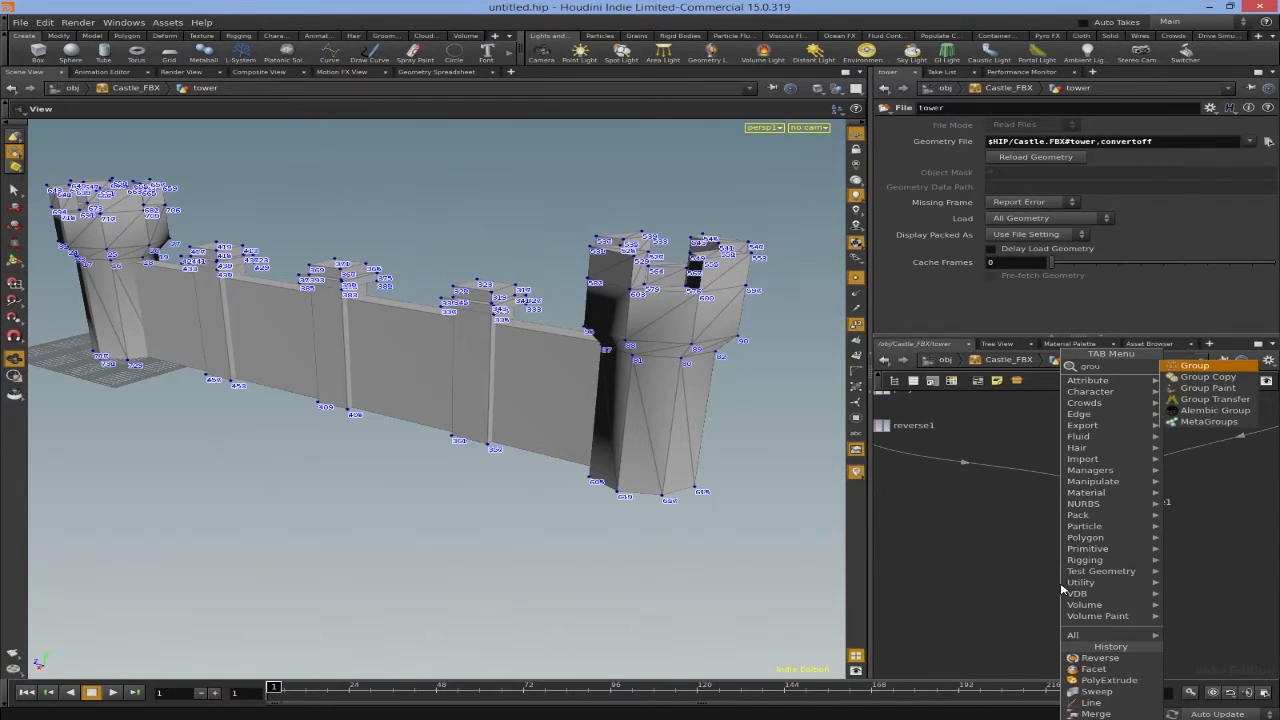
pyautogui.write('p')
pyautogui.press('Return')
pyautogui.click(1062, 584)
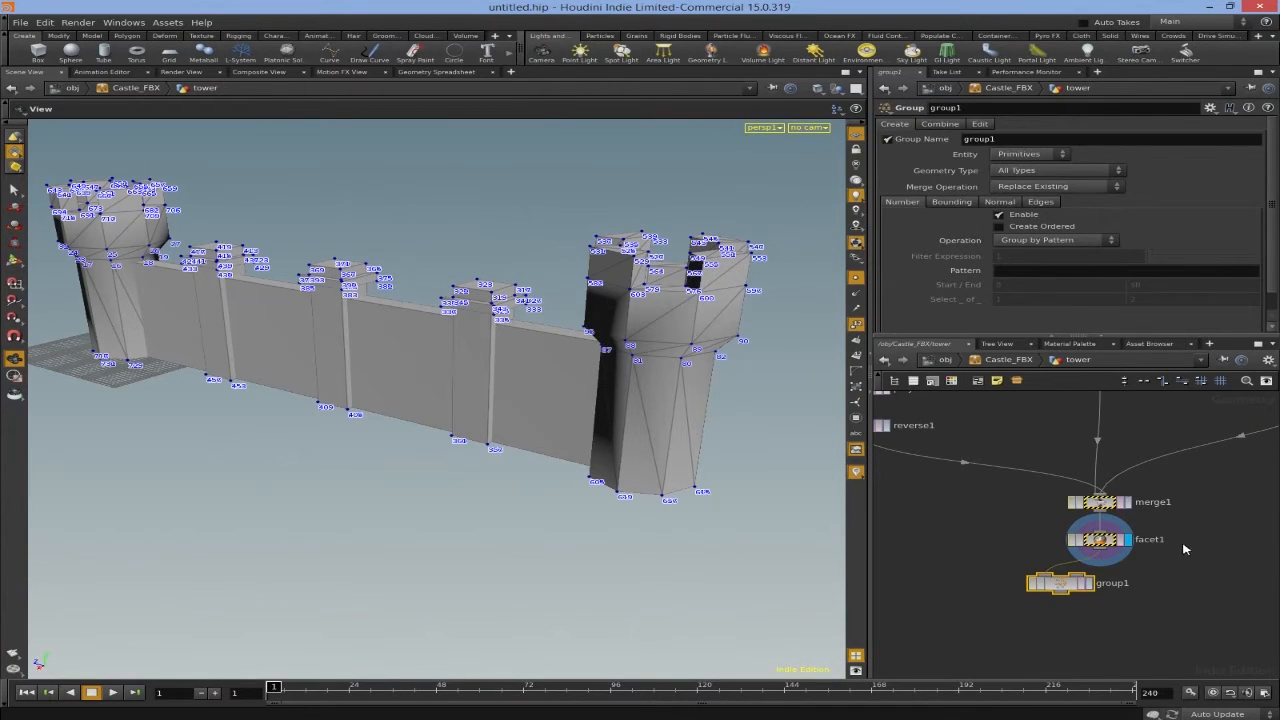
pyautogui.moveTo(1184, 548); pyautogui.dragTo(1183, 520, button='middle')
pyautogui.moveTo(1062, 557); pyautogui.dragTo(1068, 578)
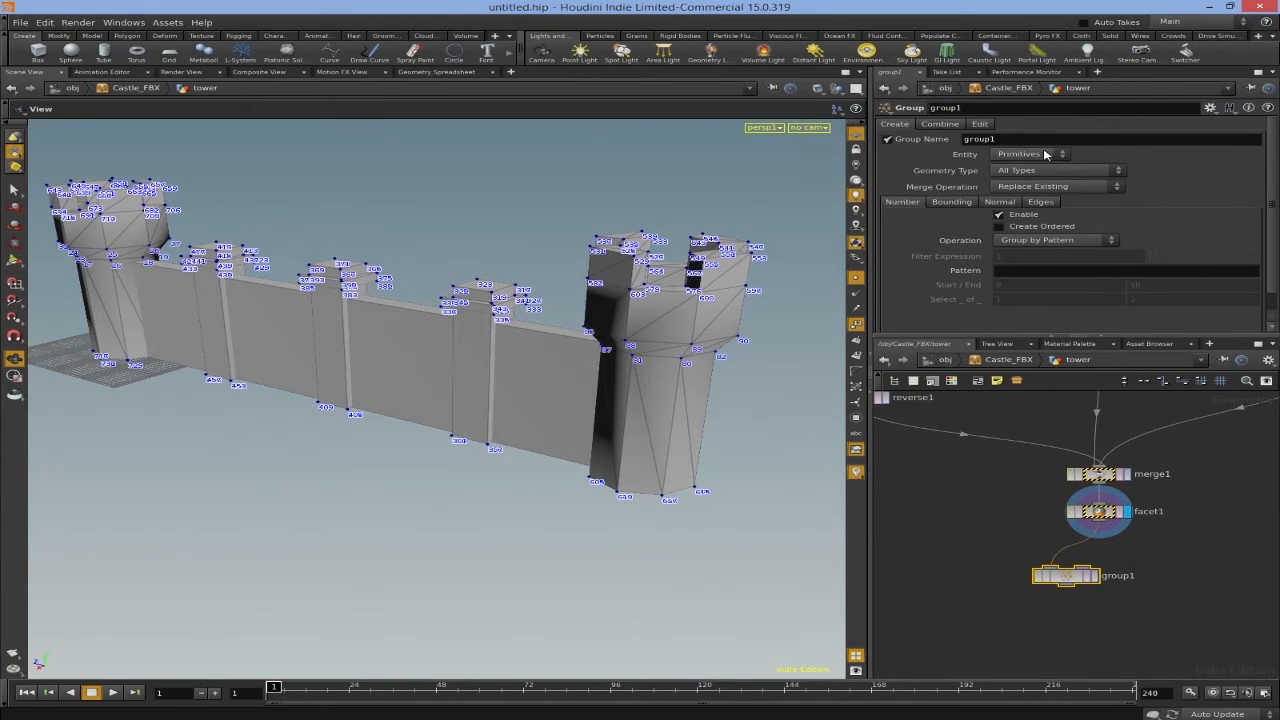
# Name the new Group node's group MeshGroup and display that node's output
pyautogui.moveTo(1033, 141); pyautogui.dragTo(886, 150)
pyautogui.write('MeshGroup')
pyautogui.press('Return')
pyautogui.click(1097, 576)
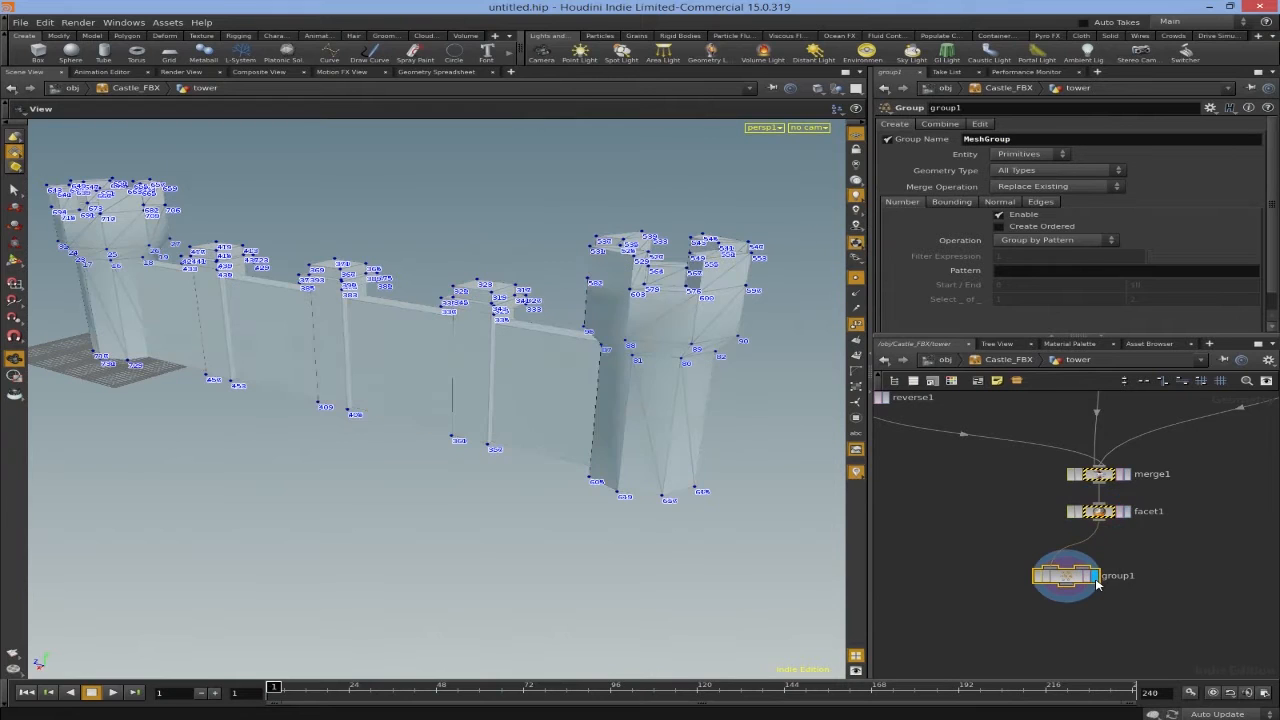
# Add a Merge node below group1, fed by it, and display the merged output
pyautogui.click(1067, 550)
pyautogui.press('Tab')
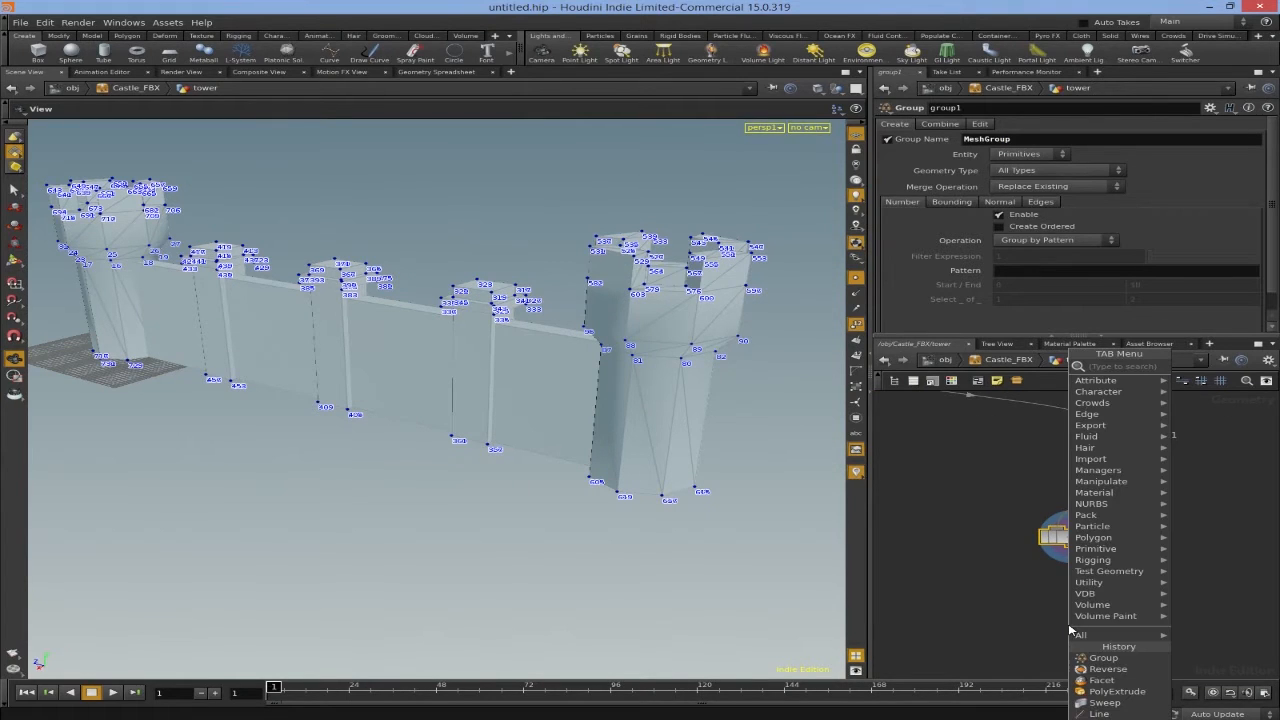
pyautogui.write('me')
pyautogui.press('Return')
pyautogui.click(1069, 629)
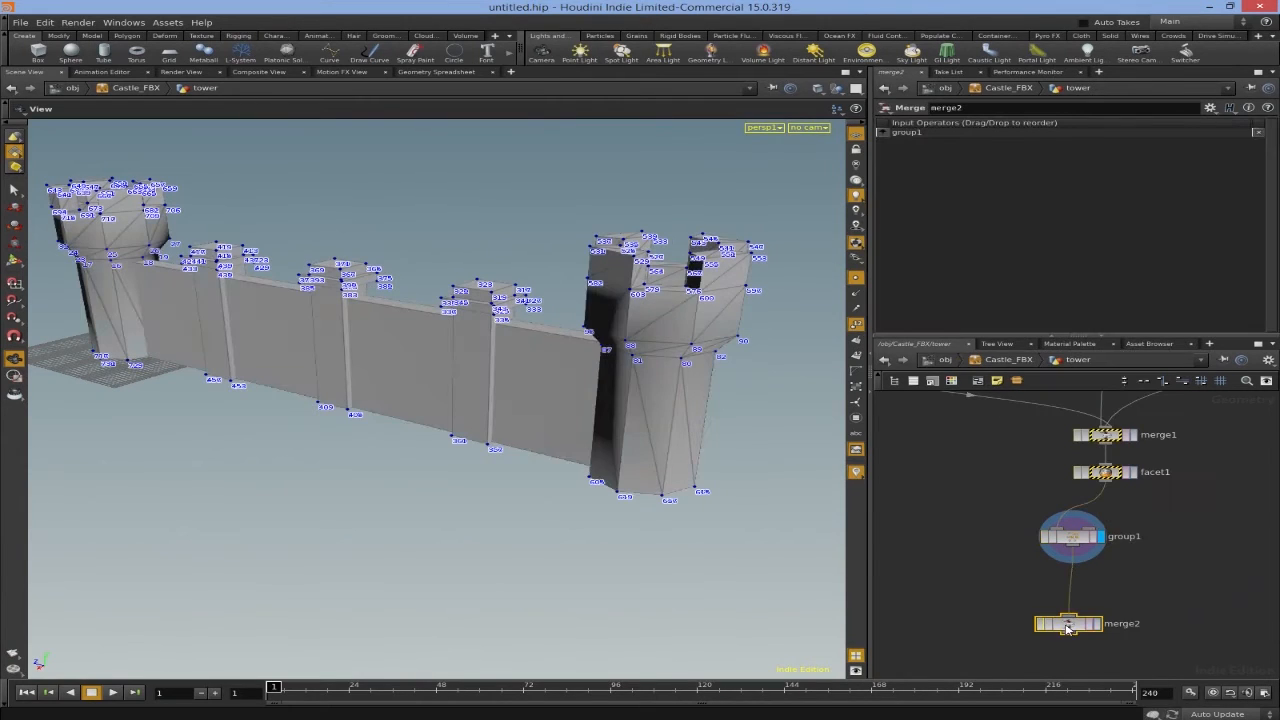
pyautogui.click(1100, 624)
pyautogui.moveTo(1127, 566); pyautogui.dragTo(1202, 605, button='middle')
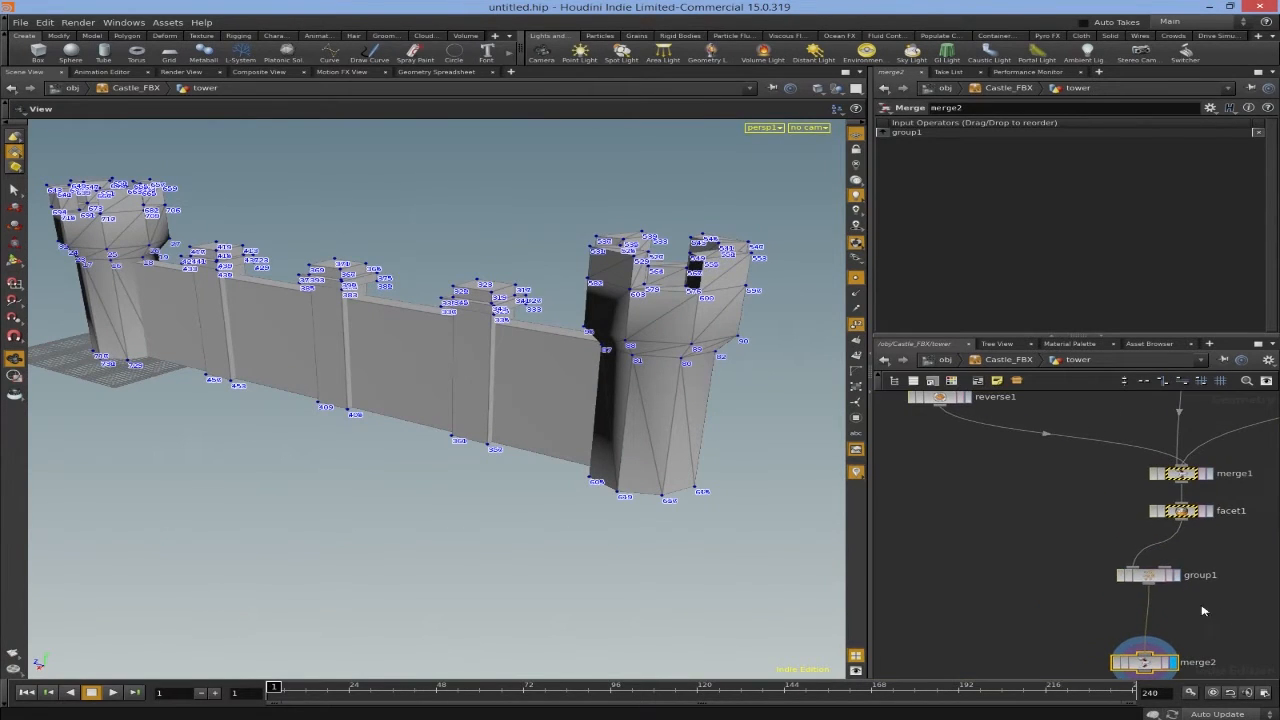
# Align group1 beneath facet1, duplicate it as a second Group node branching from facet1, and display the copy
pyautogui.moveTo(1147, 577); pyautogui.dragTo(1180, 587)
pyautogui.moveTo(990, 525); pyautogui.dragTo(994, 511, button='middle')
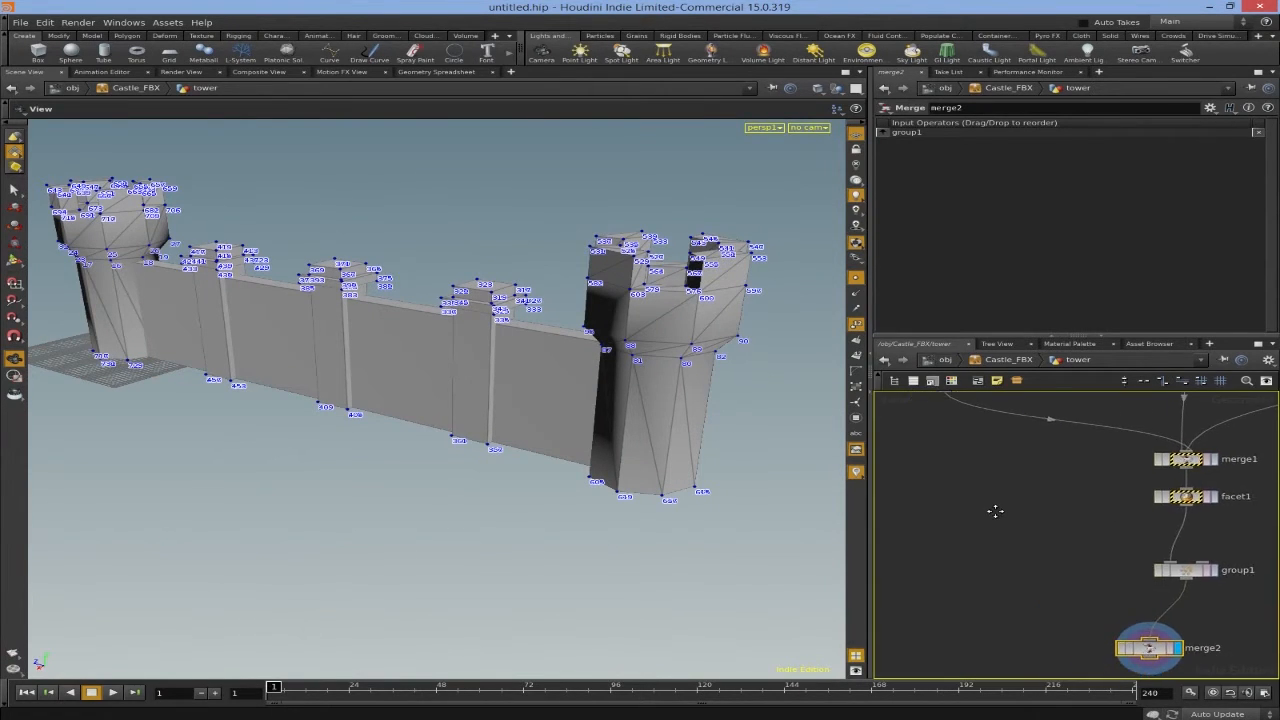
pyautogui.click(1069, 543)
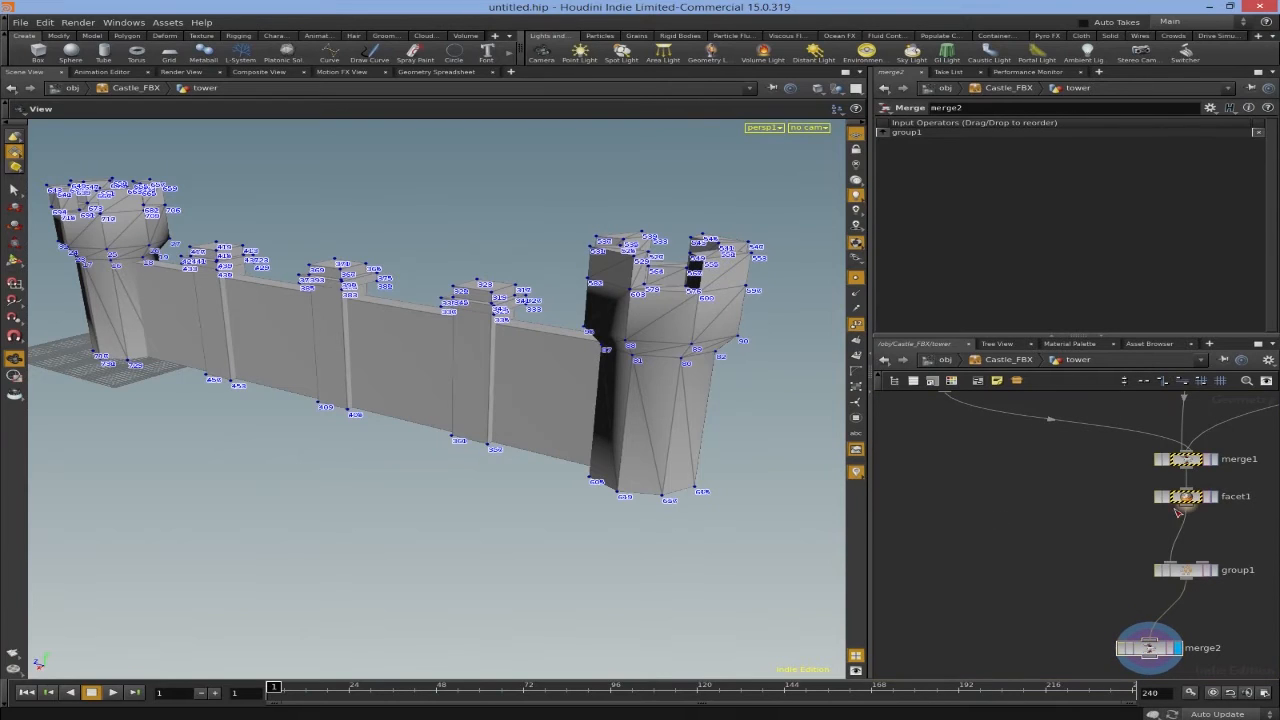
pyautogui.click(1181, 573)
pyautogui.keyDown('alt'); pyautogui.moveTo(1181, 573); pyautogui.dragTo(1057, 572); pyautogui.keyUp('alt')
pyautogui.click(1081, 561)
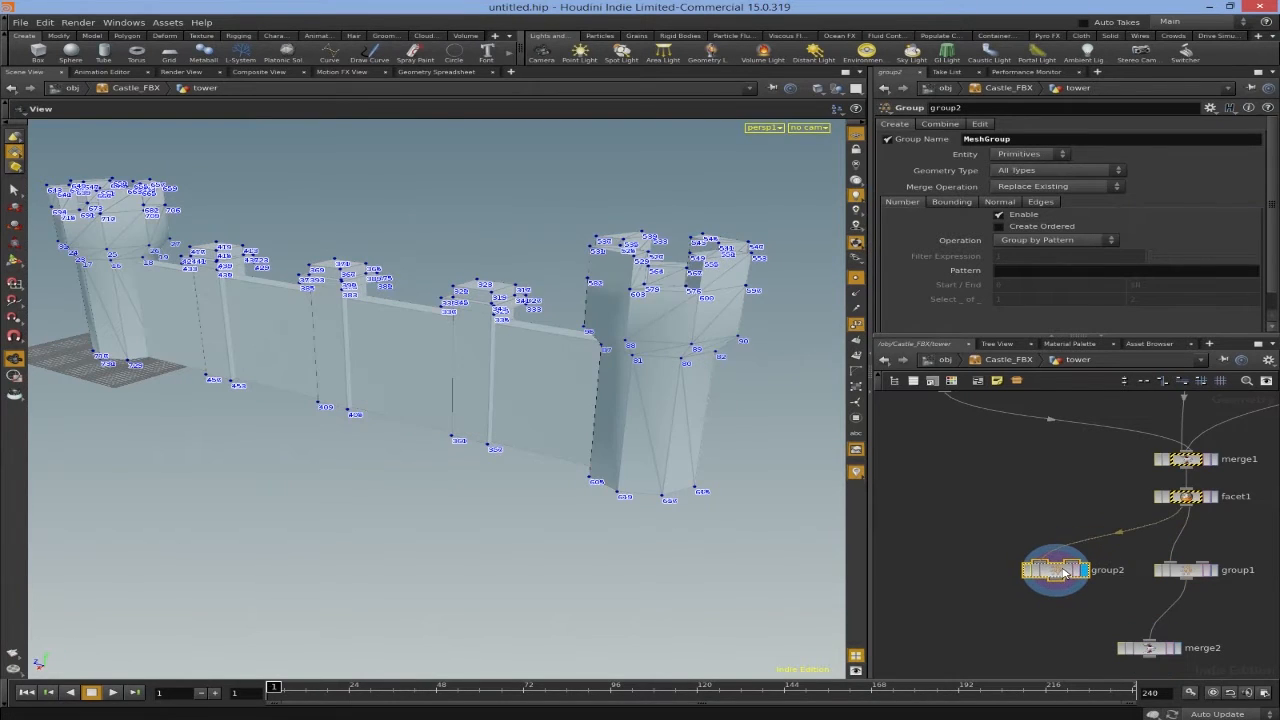
# Rename the duplicated Group node's group as unity_collision_geo
pyautogui.moveTo(1043, 141); pyautogui.dragTo(862, 124)
pyautogui.write('U')
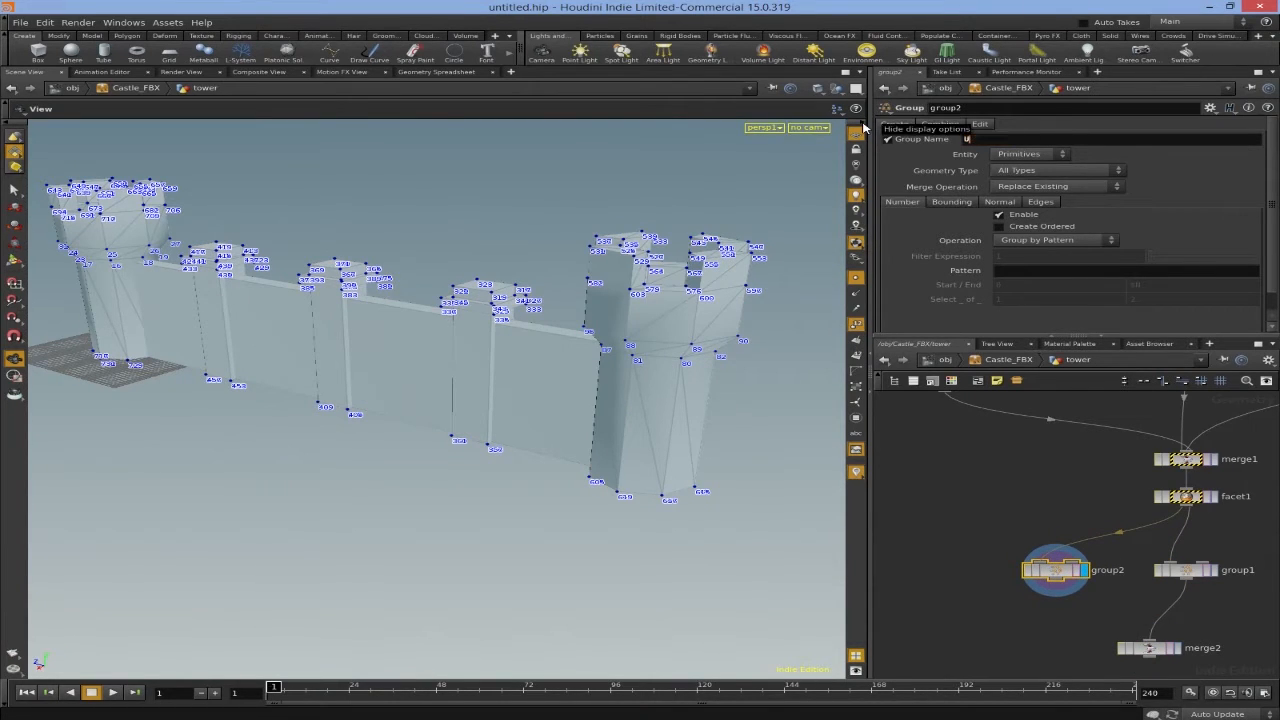
pyautogui.write('nity')
pyautogui.hotkey('ctrl', 'a')
pyautogui.write('unity')
# Connect the unity_collision_geo Group node to merge2 and display the merged result
pyautogui.scroll(-1, 1097, 495)
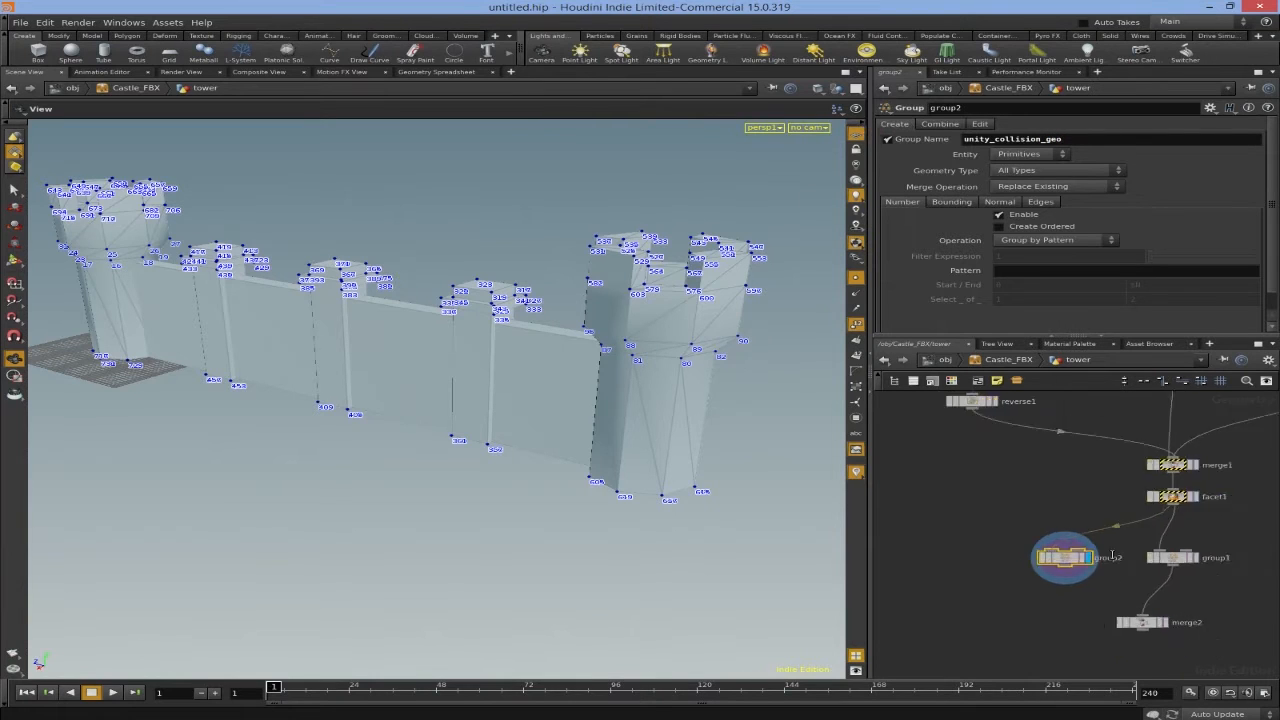
pyautogui.scroll(2, 1079, 626)
pyautogui.click(1057, 538)
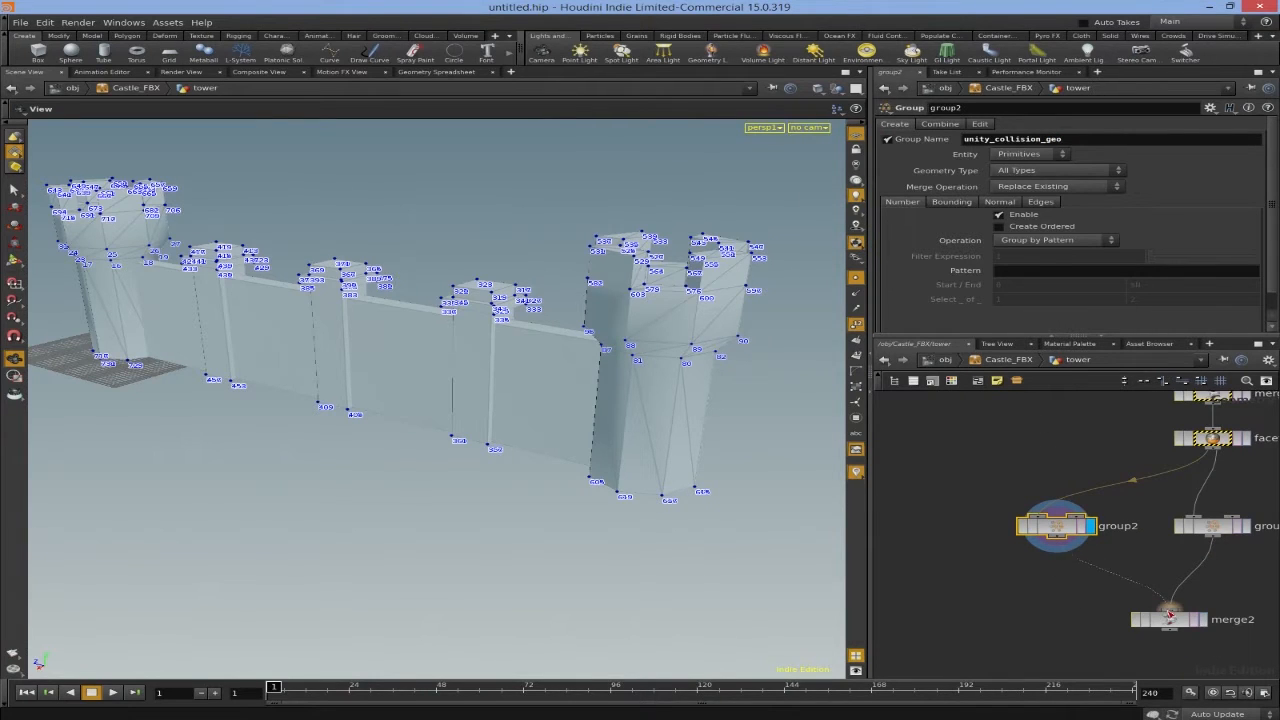
pyautogui.click(1168, 611)
pyautogui.click(1203, 620)
pyautogui.click(1177, 622)
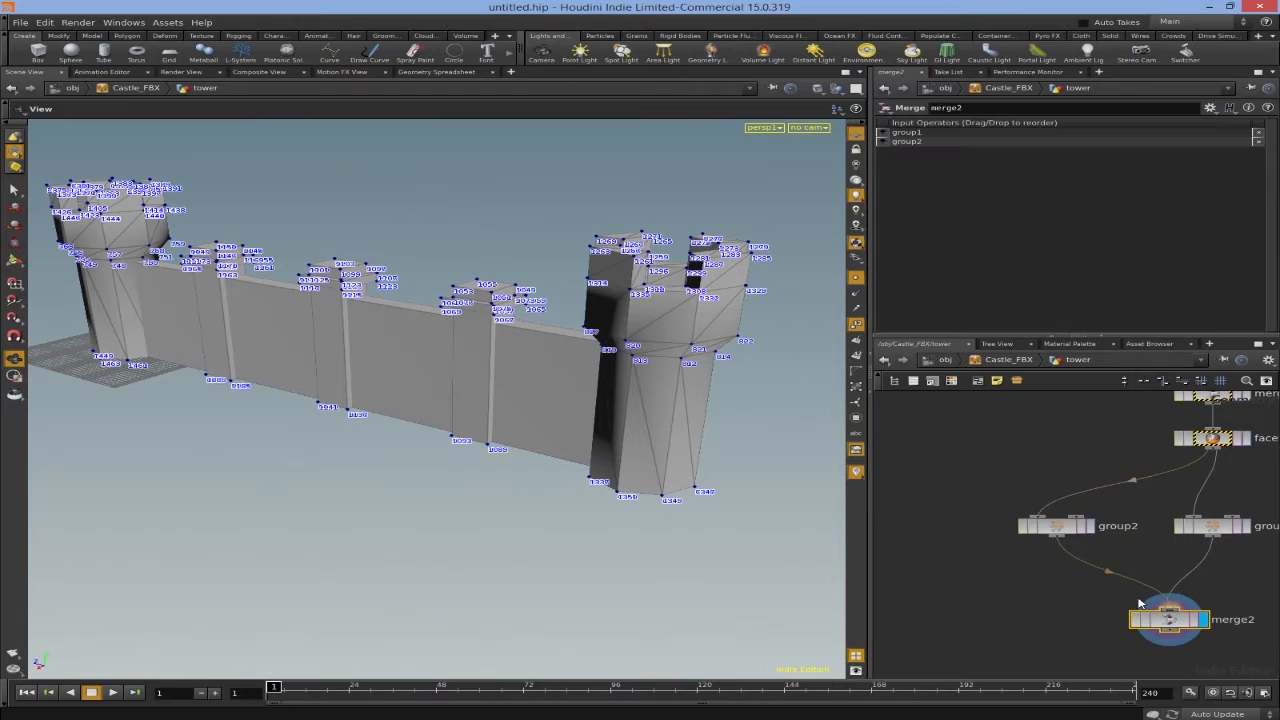
# Review the group names on both Group nodes and the inputs of merge2
pyautogui.click(1058, 526)
pyautogui.moveTo(946, 506); pyautogui.dragTo(902, 506, button='middle')
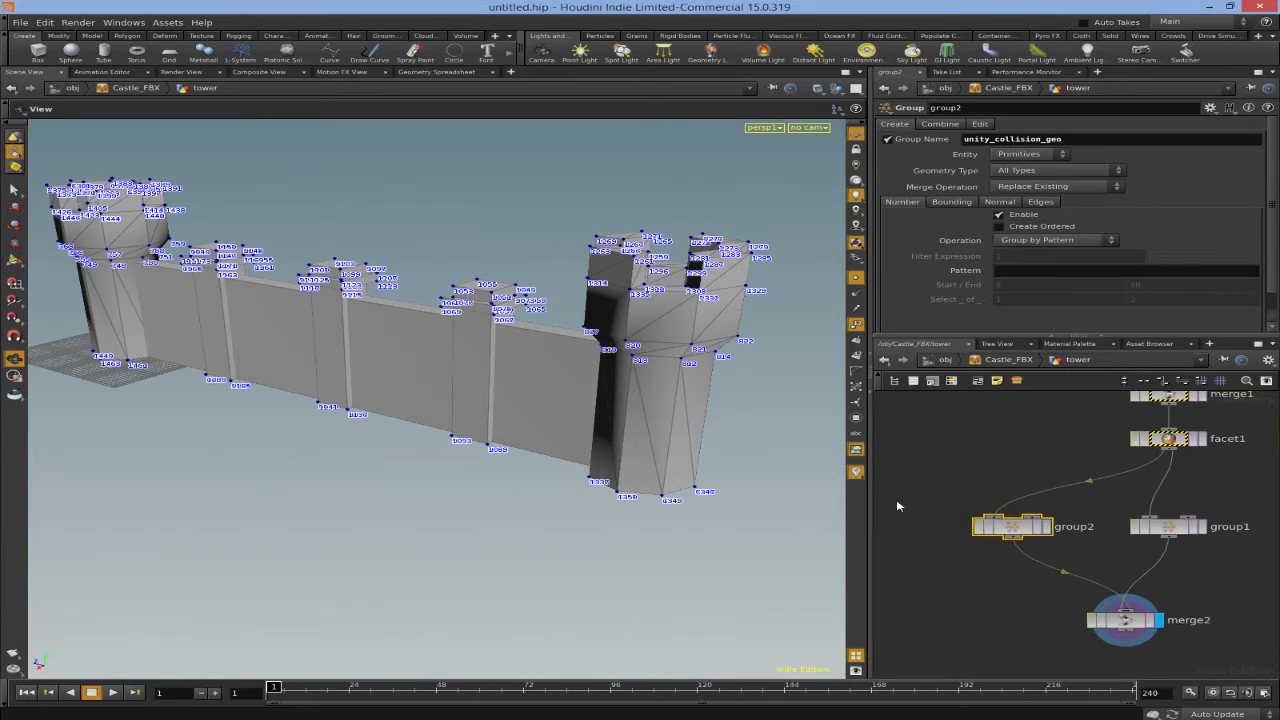
pyautogui.click(1188, 530)
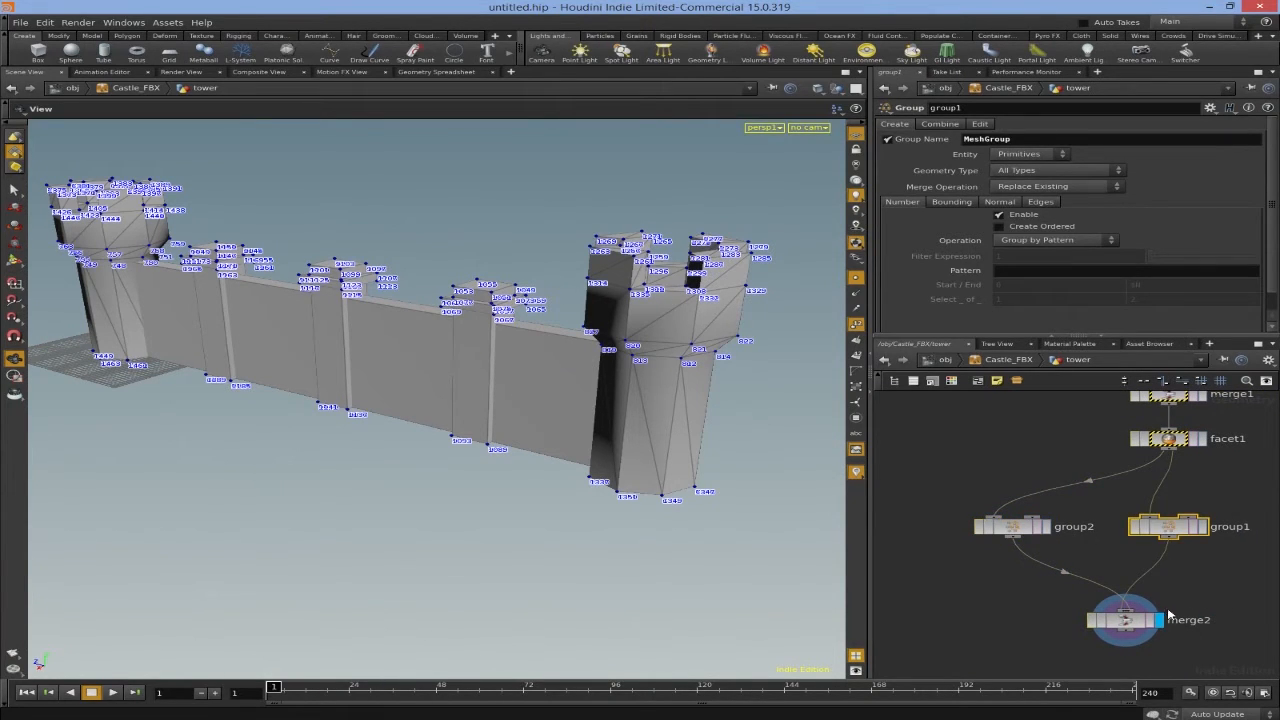
pyautogui.click(1126, 628)
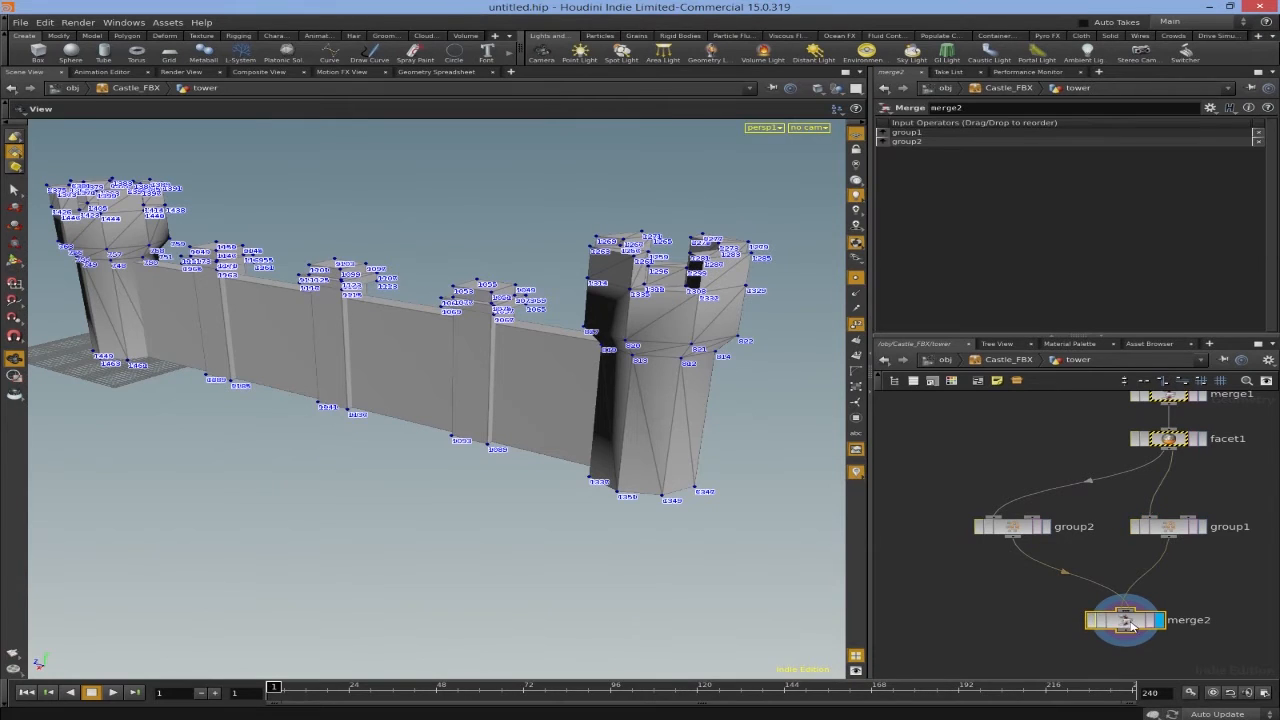
# Save the Castle_FBX asset's node type definition and switch back to Unity
pyautogui.rightClick(1012, 362)
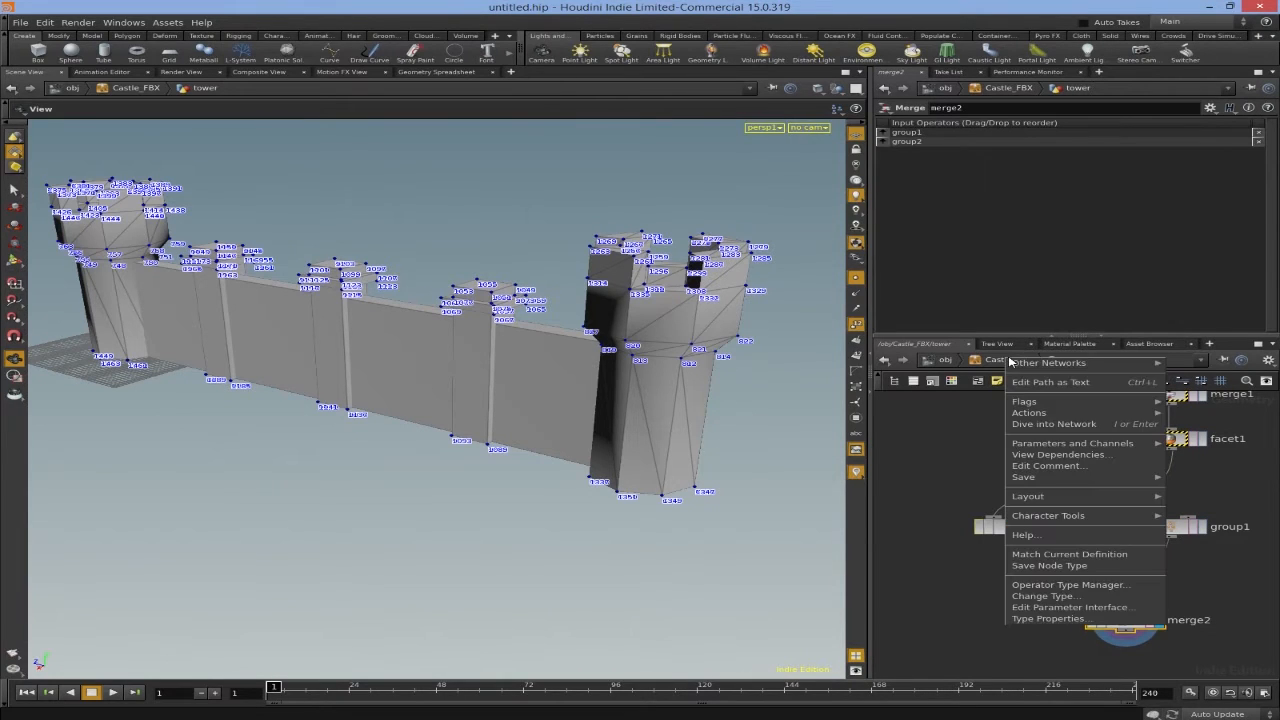
pyautogui.click(1075, 566)
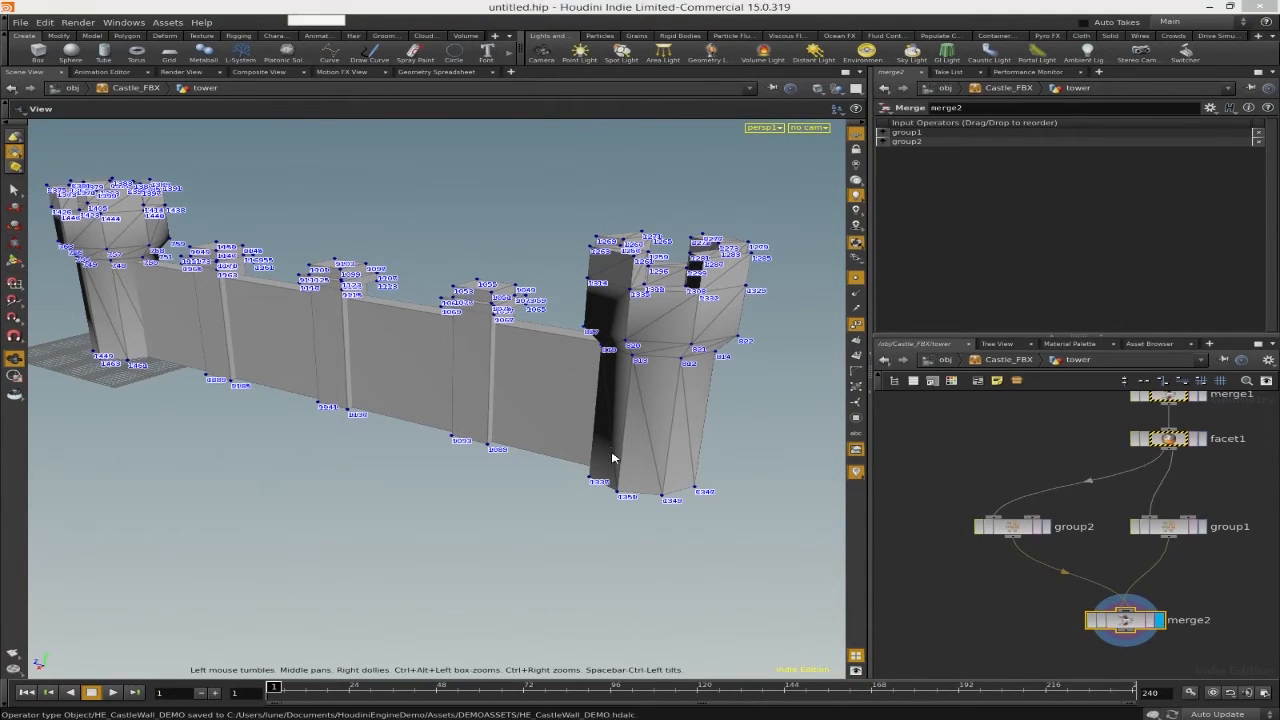
pyautogui.hotkey('alt', 'Tab')
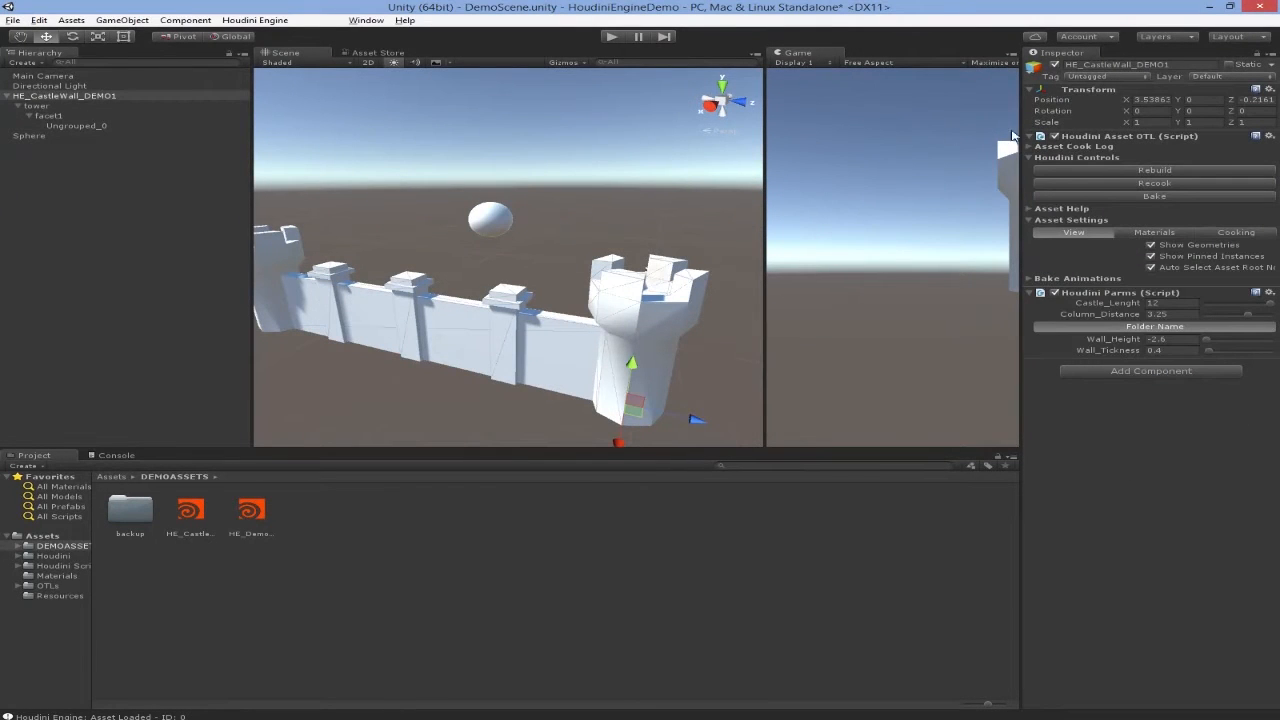
# Rebuild the HE_CastleWall_DEMO1 asset with its updated definition and save the scene
pyautogui.click(1155, 171)
pyautogui.keyDown('alt'); pyautogui.moveTo(730, 275); pyautogui.dragTo(409, 234); pyautogui.keyUp('alt')
pyautogui.hotkey('ctrl', 's')
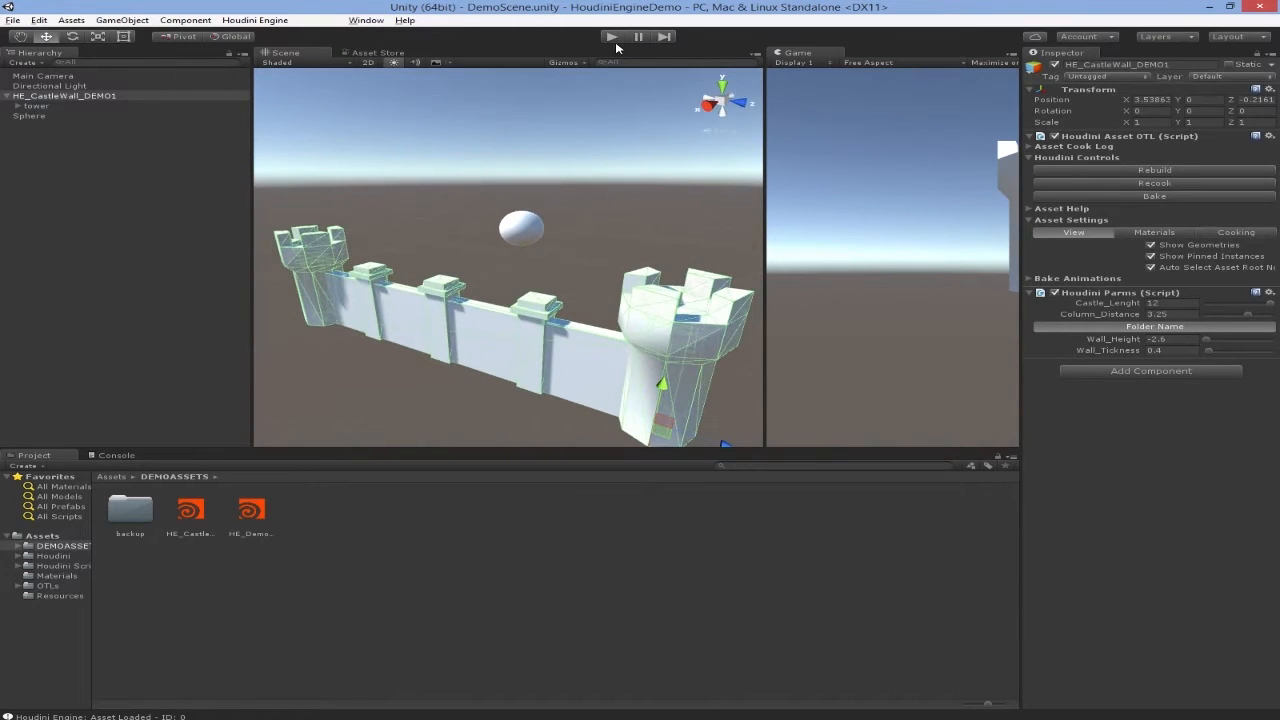
# Run the scene to test the sphere's collision with the castle wall, stop it, and keep the sphere selected
pyautogui.click(613, 40)
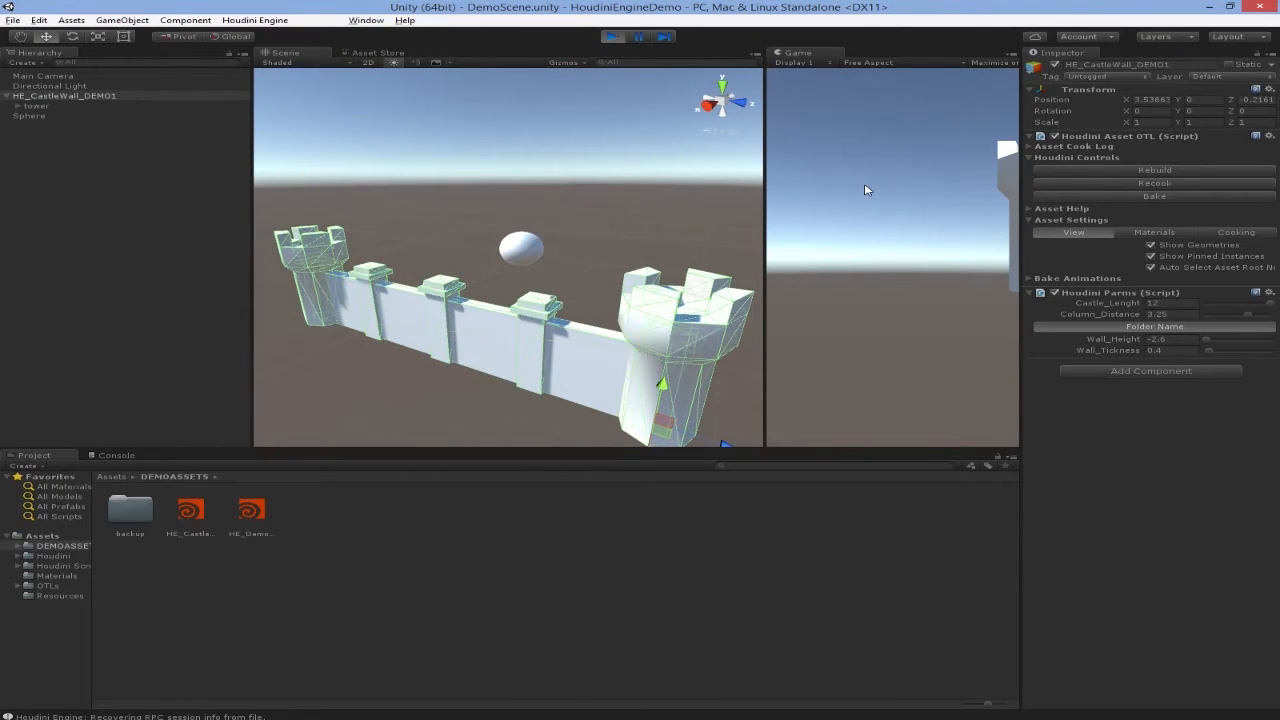
pyautogui.keyDown('alt'); pyautogui.moveTo(429, 226); pyautogui.dragTo(375, 245); pyautogui.keyUp('alt')
pyautogui.click(503, 268)
pyautogui.click(613, 38)
# Duplicate the sphere three times and spread the copies out in the air along the castle wall
pyautogui.hotkey('ctrl', 'd')
pyautogui.hotkey('ctrl', 'd')
pyautogui.hotkey('ctrl', 'd')
pyautogui.keyDown('alt'); pyautogui.moveTo(375, 262); pyautogui.dragTo(380, 234); pyautogui.keyUp('alt')
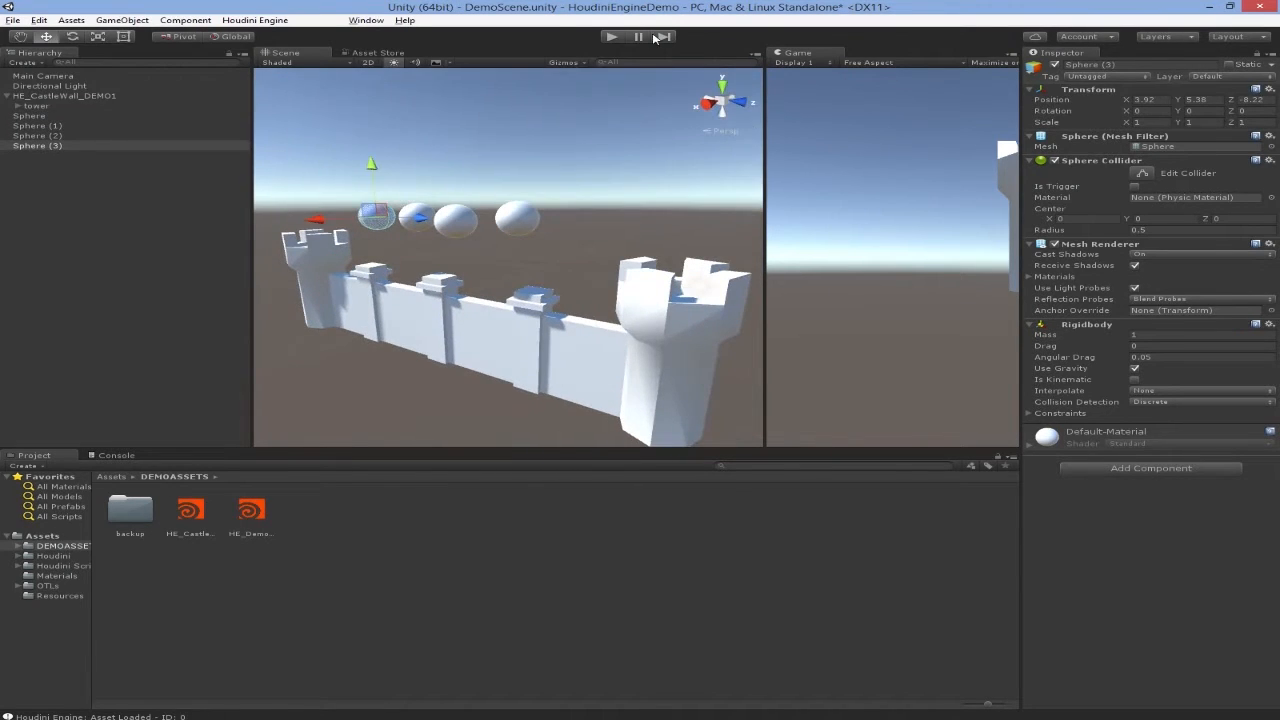
# Test the four falling spheres against the wall, shift the original sphere slightly, and run the test again
pyautogui.click(613, 38)
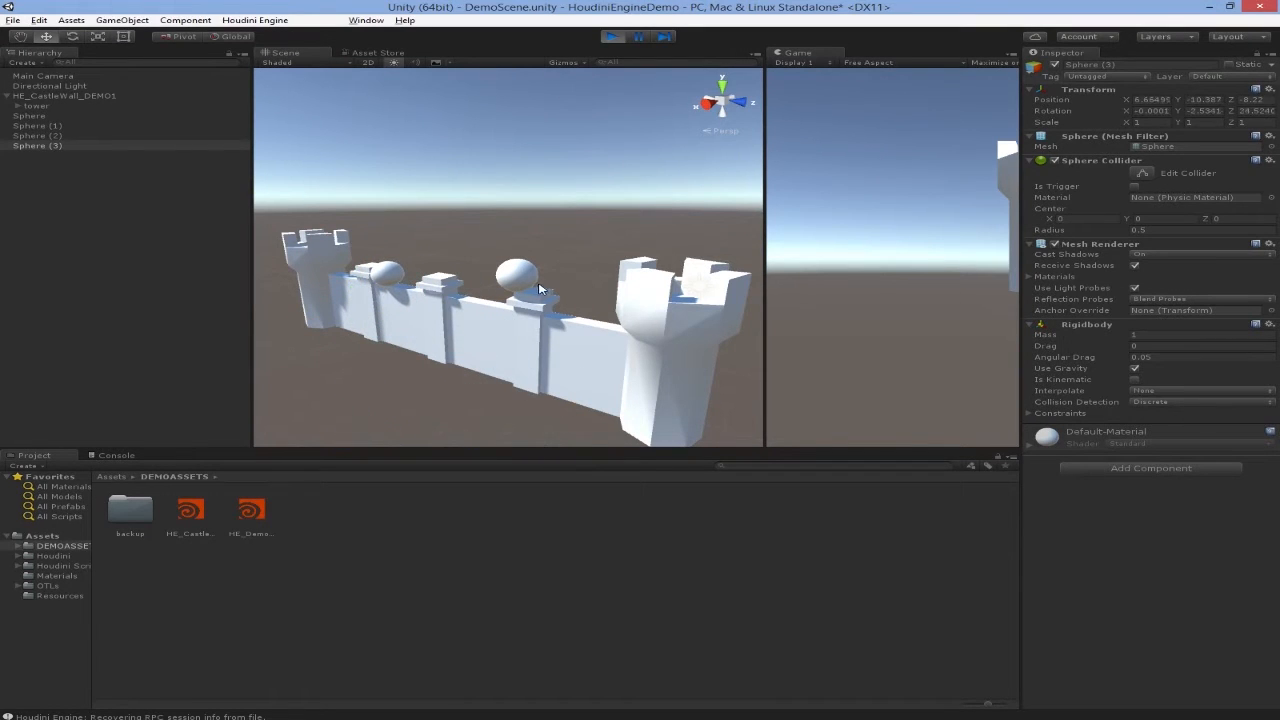
pyautogui.click(612, 37)
pyautogui.click(528, 216)
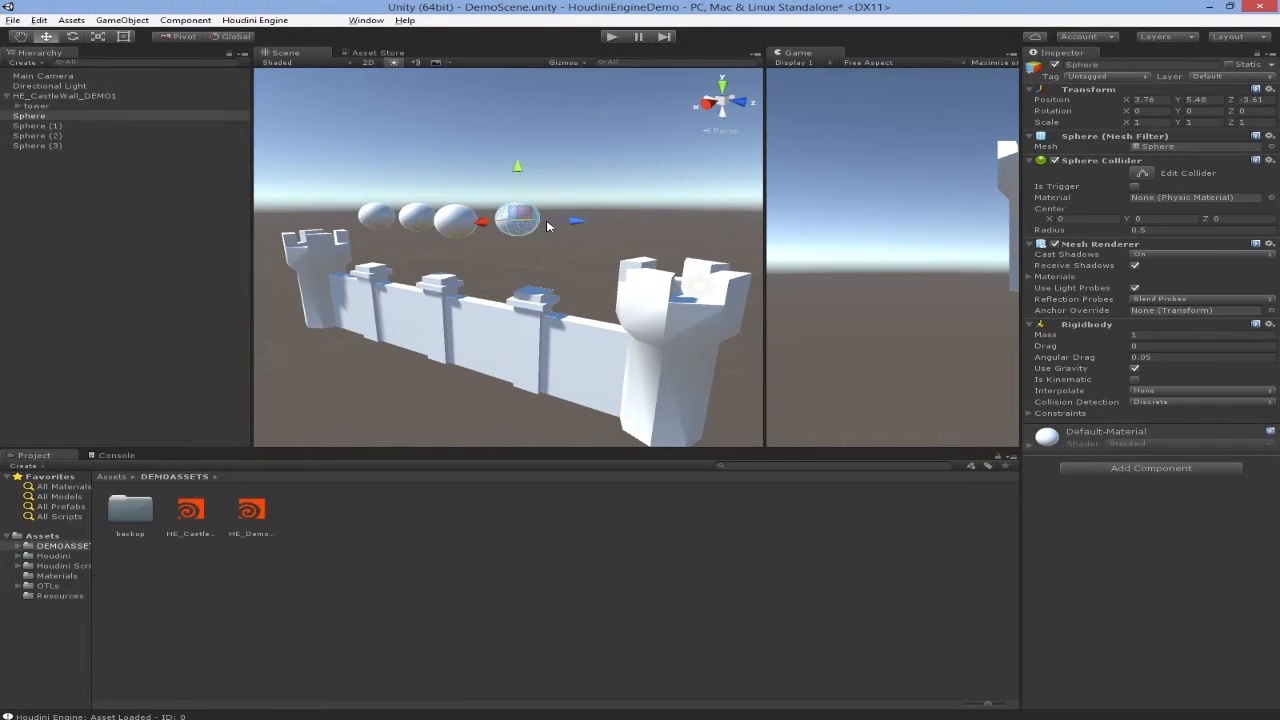
pyautogui.click(612, 37)
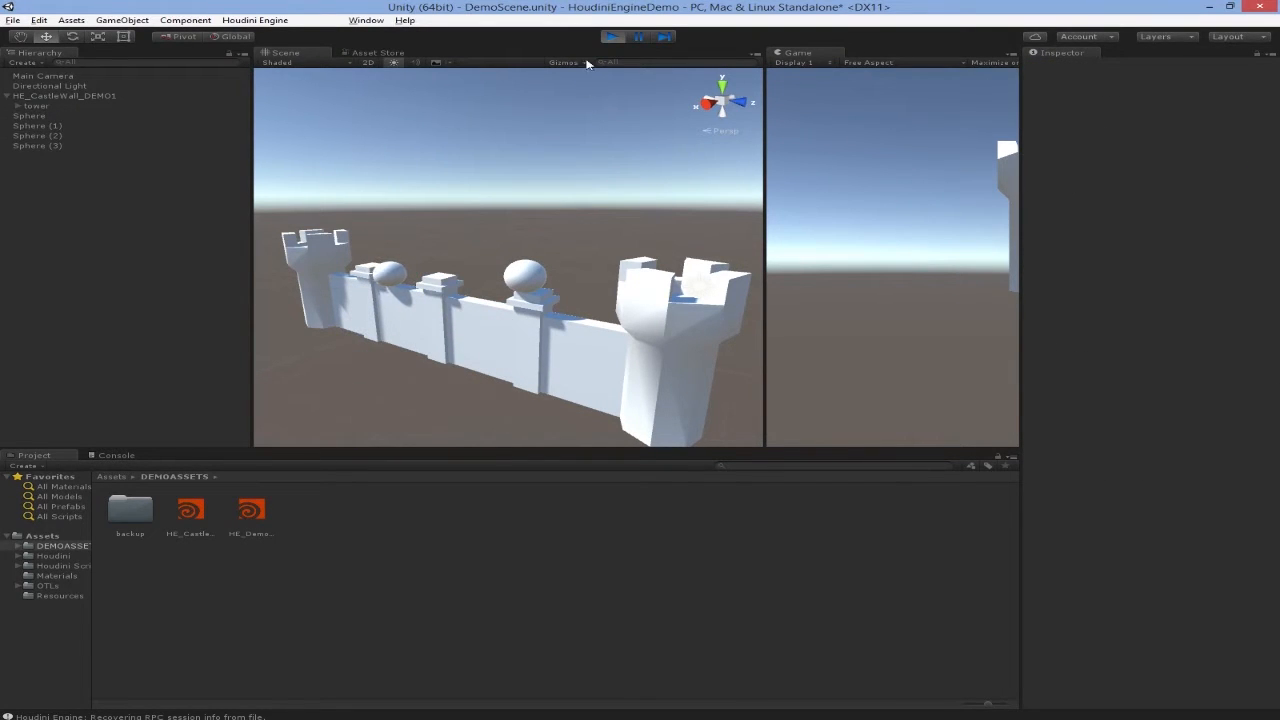
pyautogui.click(611, 37)
# Set the castle wall's Castle_Lenght to 10 and delete all the spheres from the scene
pyautogui.click(365, 282)
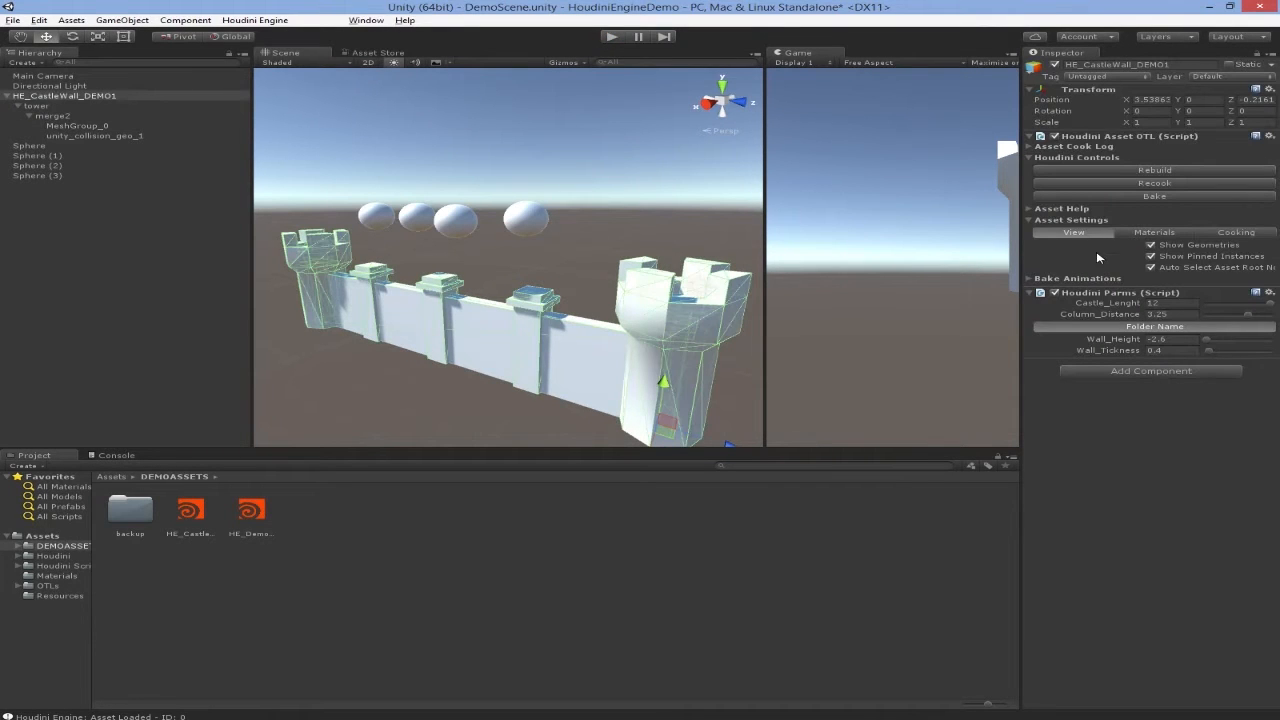
pyautogui.moveTo(1246, 311); pyautogui.dragTo(1257, 302)
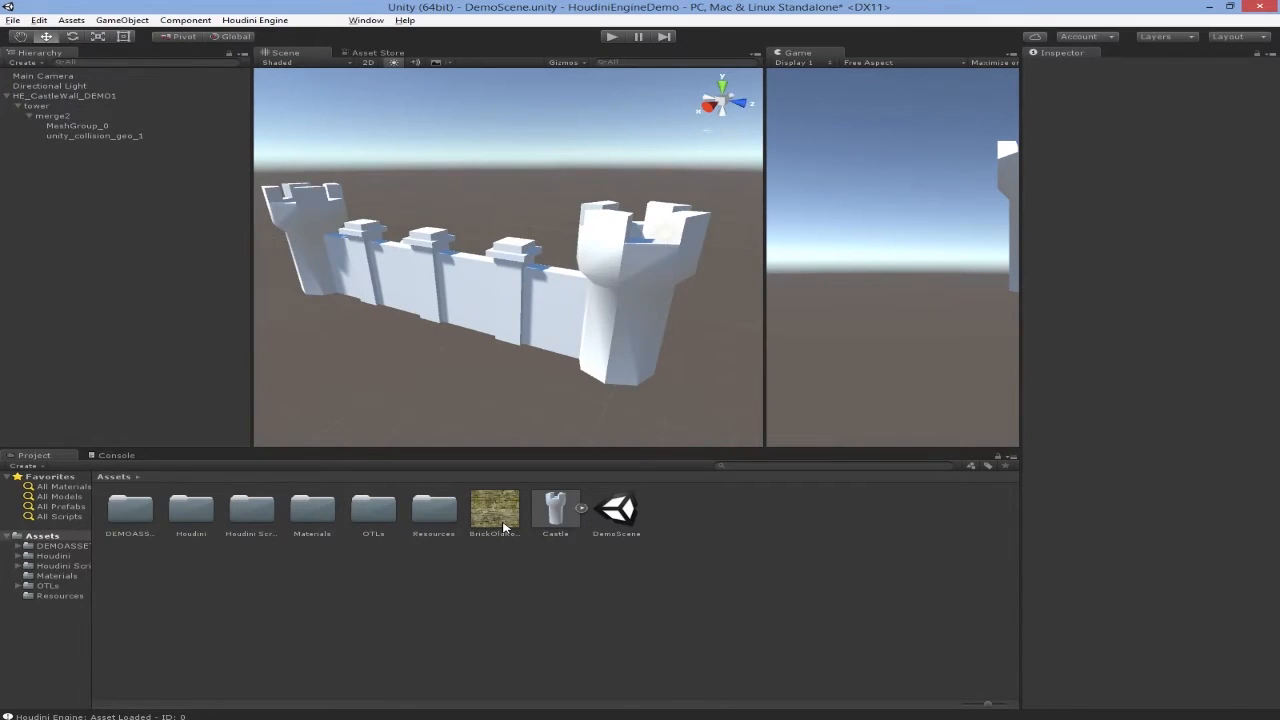
# Check the BrickOldRounded0078_1_S texture and create a new material named CastleWall in the Assets folder
pyautogui.click(503, 527)
pyautogui.keyDown('alt'); pyautogui.moveTo(525, 405); pyautogui.dragTo(491, 375); pyautogui.keyUp('alt')
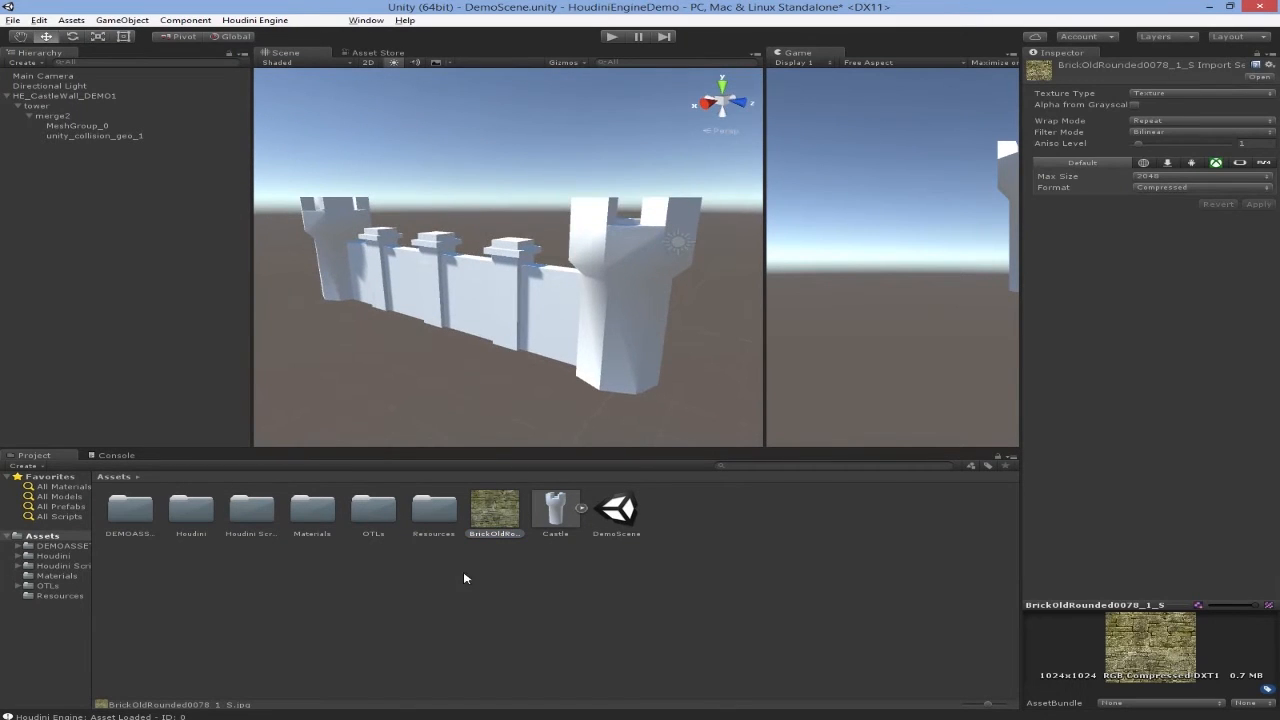
pyautogui.rightClick(430, 618)
pyautogui.moveTo(472, 390)
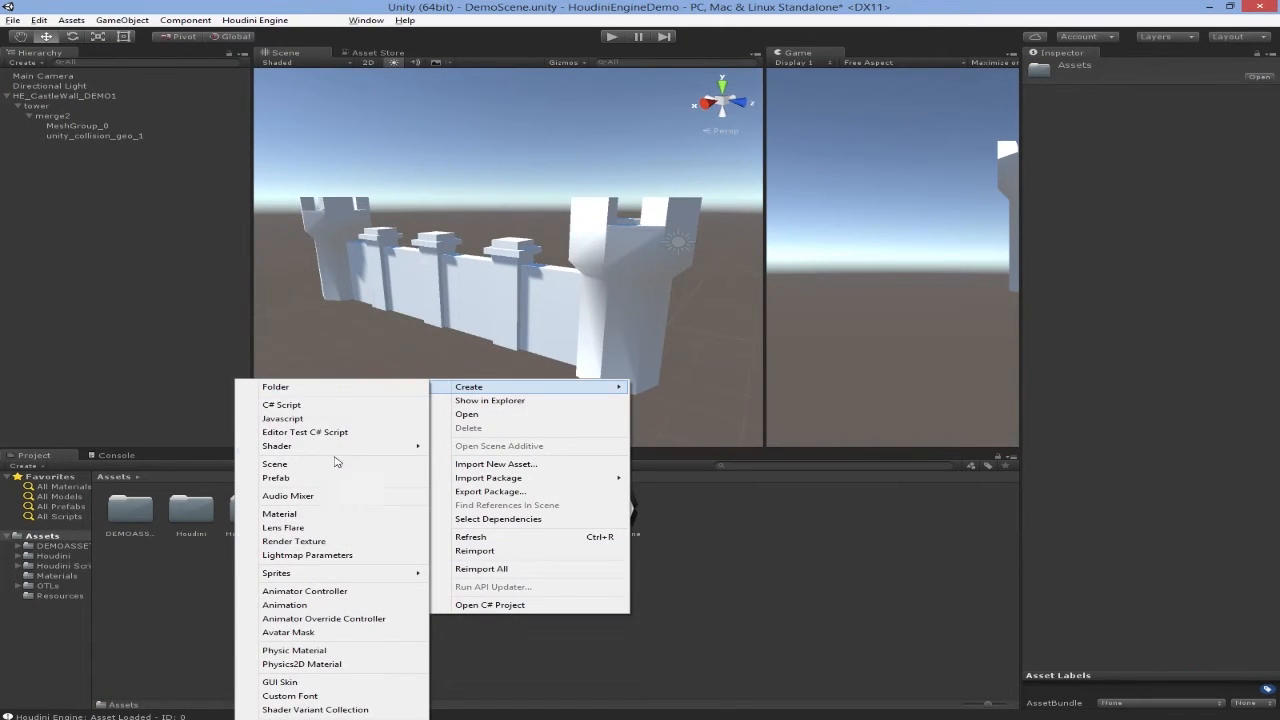
pyautogui.click(318, 514)
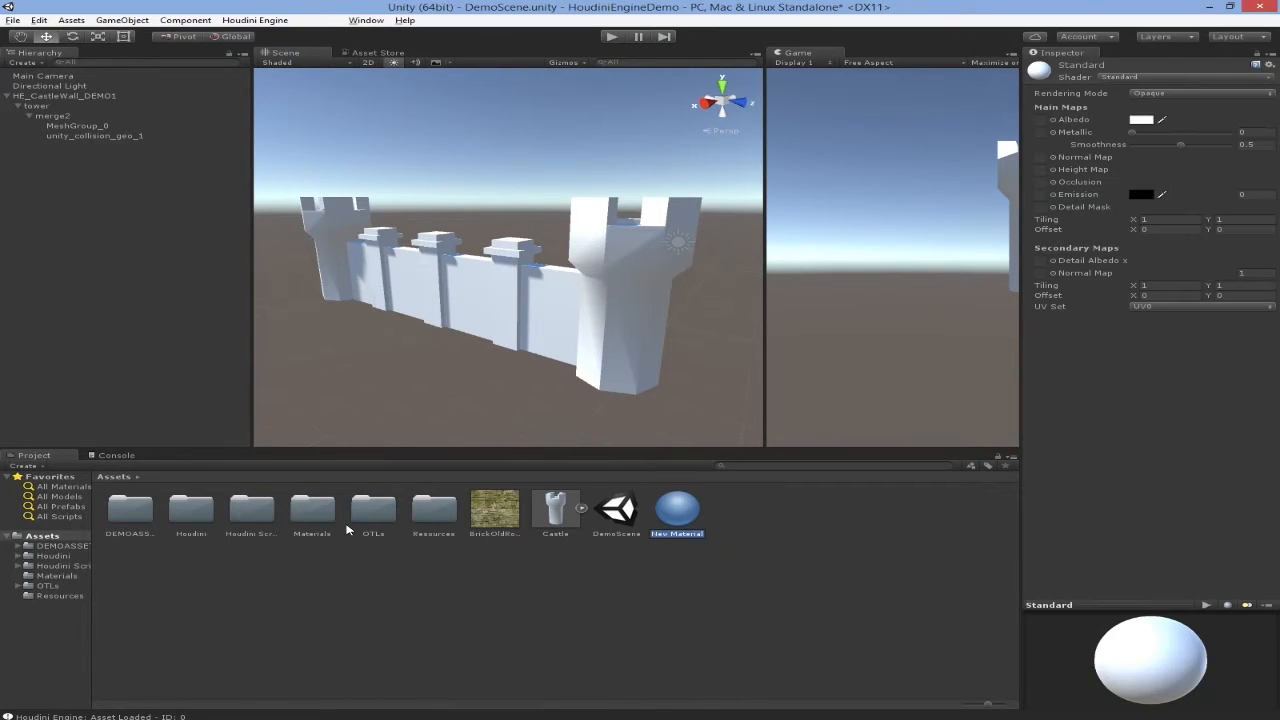
pyautogui.write('CastleWall')
pyautogui.press('Return')
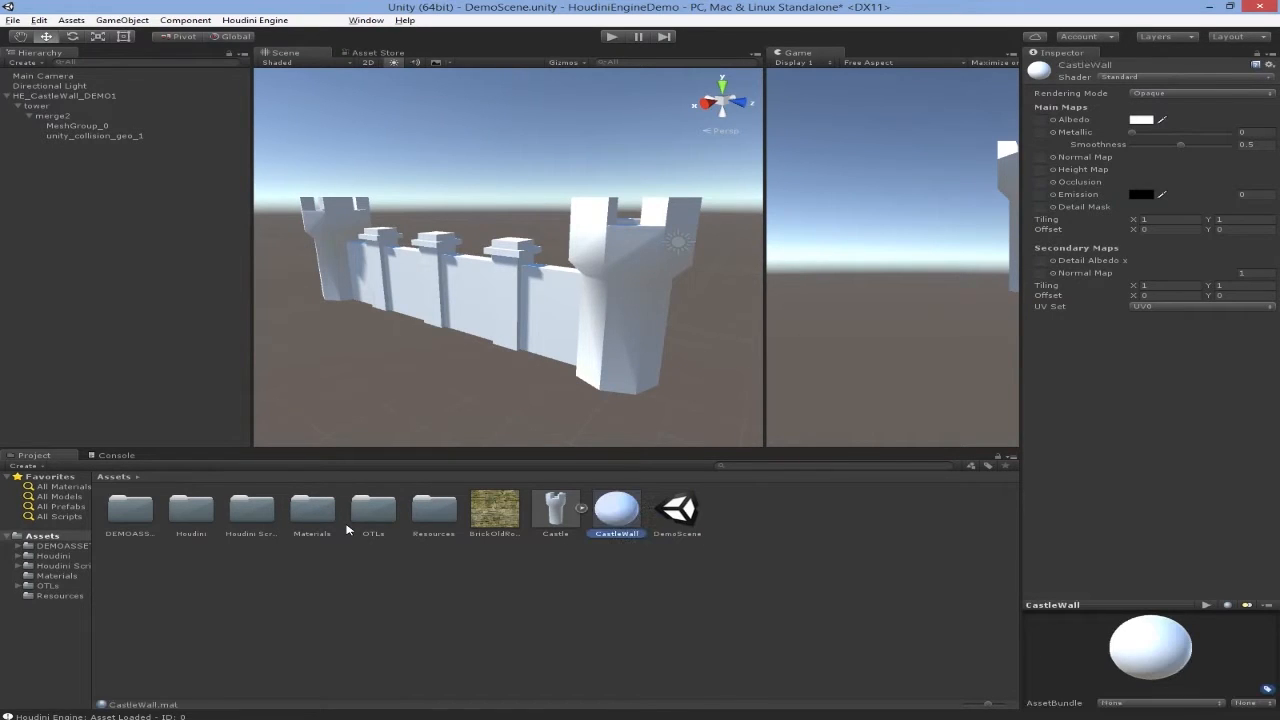
# Assign the BrickOldRounded0078_1_S texture to CastleWall's Albedo and apply the material to the castle wall
pyautogui.moveTo(495, 510); pyautogui.dragTo(1040, 120)
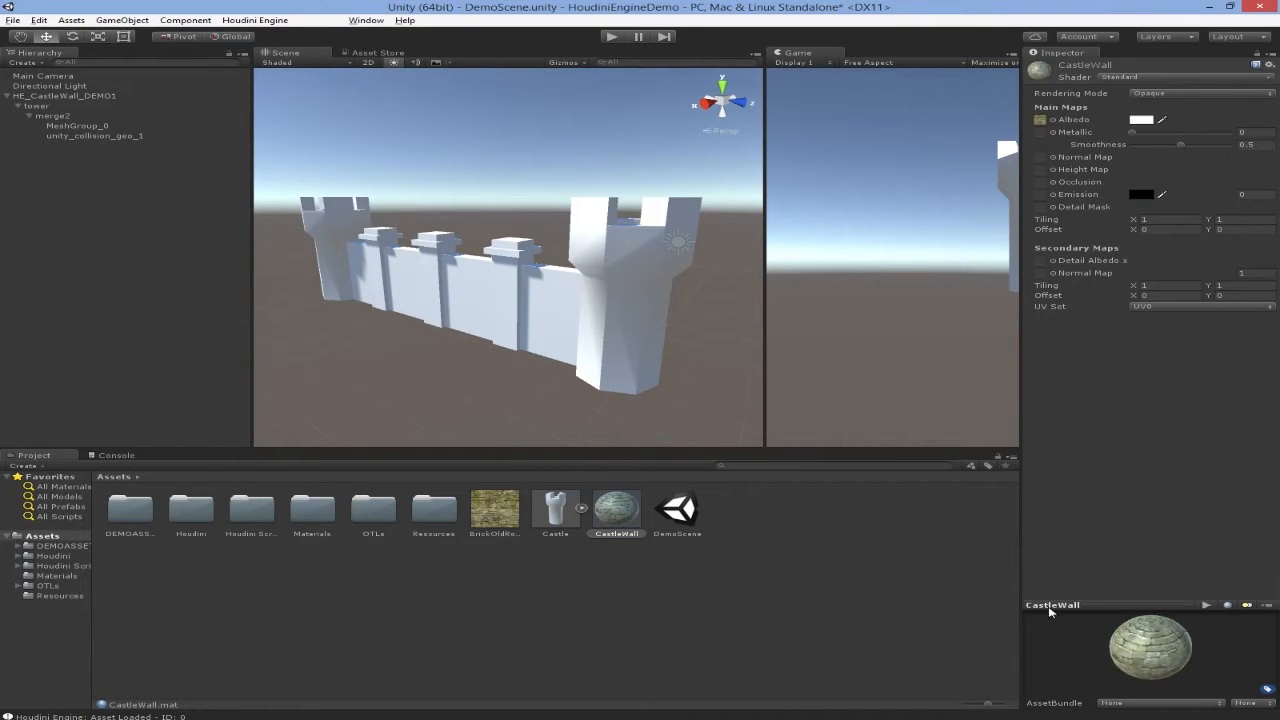
pyautogui.moveTo(625, 512); pyautogui.dragTo(604, 334)
pyautogui.keyDown('alt'); pyautogui.moveTo(587, 340); pyautogui.dragTo(544, 380); pyautogui.keyUp('alt')
# Adjust the castle's Castle_Lenght slider and reapply the CastleWall material to the wall
pyautogui.click(565, 330)
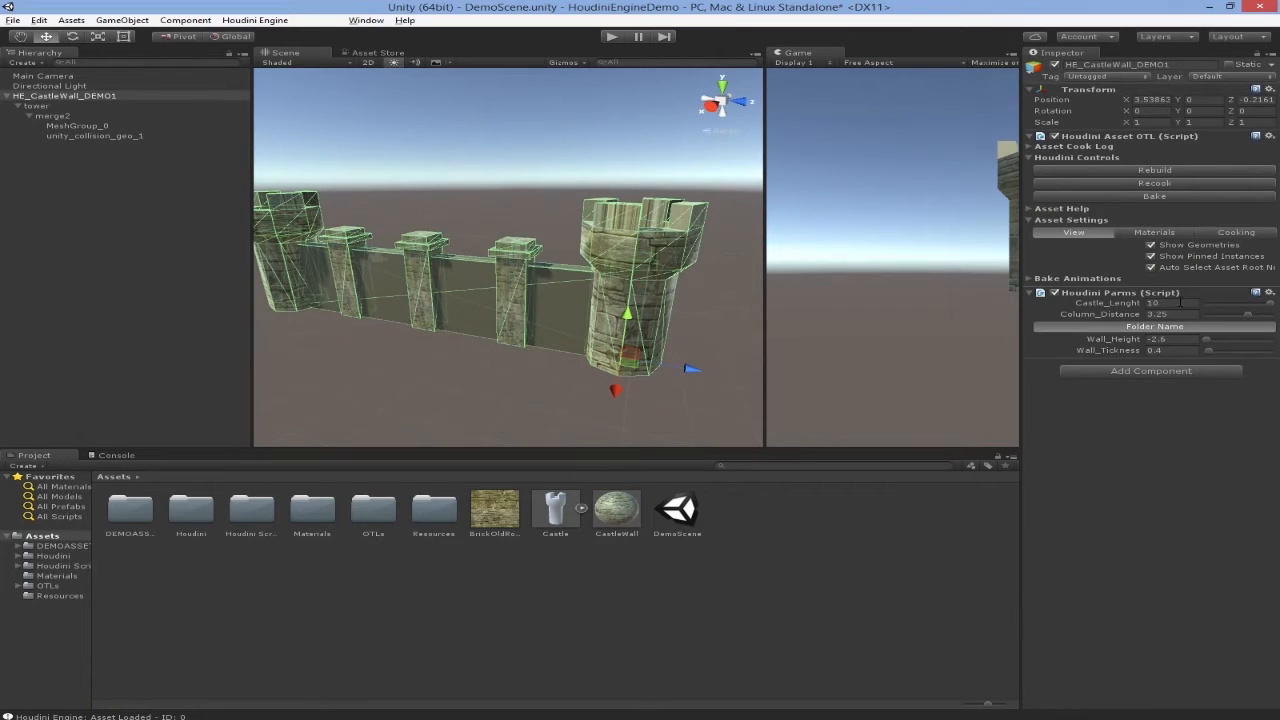
pyautogui.moveTo(1270, 303)
pyautogui.mouseDown()
pyautogui.moveTo(1250, 306)
pyautogui.moveTo(1278, 308)
pyautogui.mouseUp()
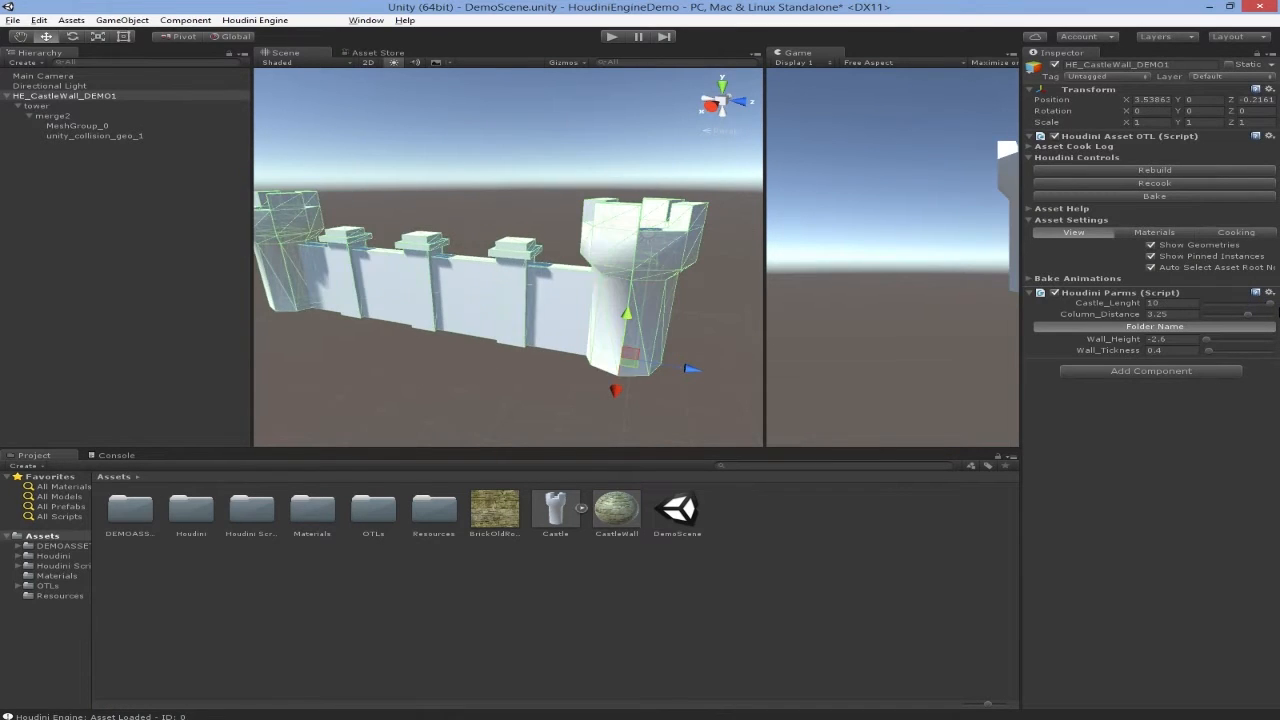
pyautogui.moveTo(630, 513); pyautogui.dragTo(585, 343)
pyautogui.keyDown('alt'); pyautogui.moveTo(592, 388); pyautogui.dragTo(636, 397); pyautogui.keyUp('alt')
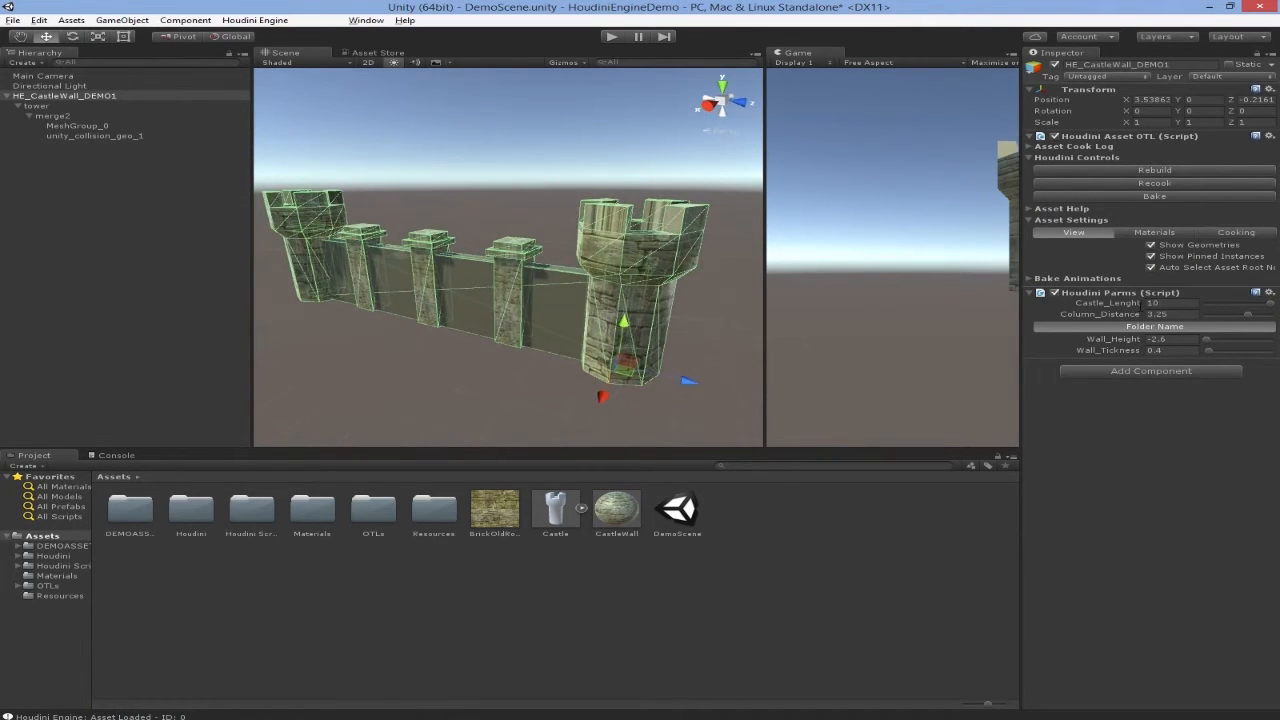
# Set the castle wall's Castle_Lenght to 15 and deselect the asset
pyautogui.click(1166, 304)
pyautogui.press('Return')
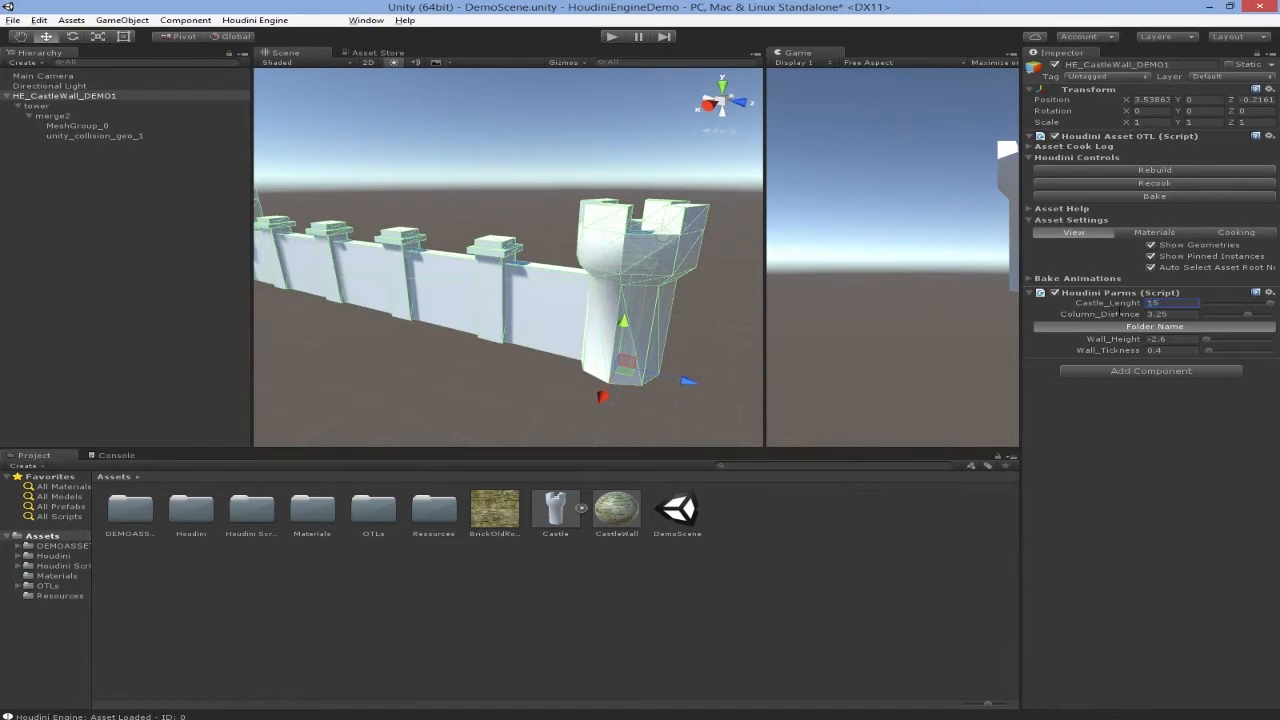
pyautogui.keyDown('alt'); pyautogui.moveTo(518, 295); pyautogui.dragTo(460, 334); pyautogui.keyUp('alt')
pyautogui.click(410, 367)
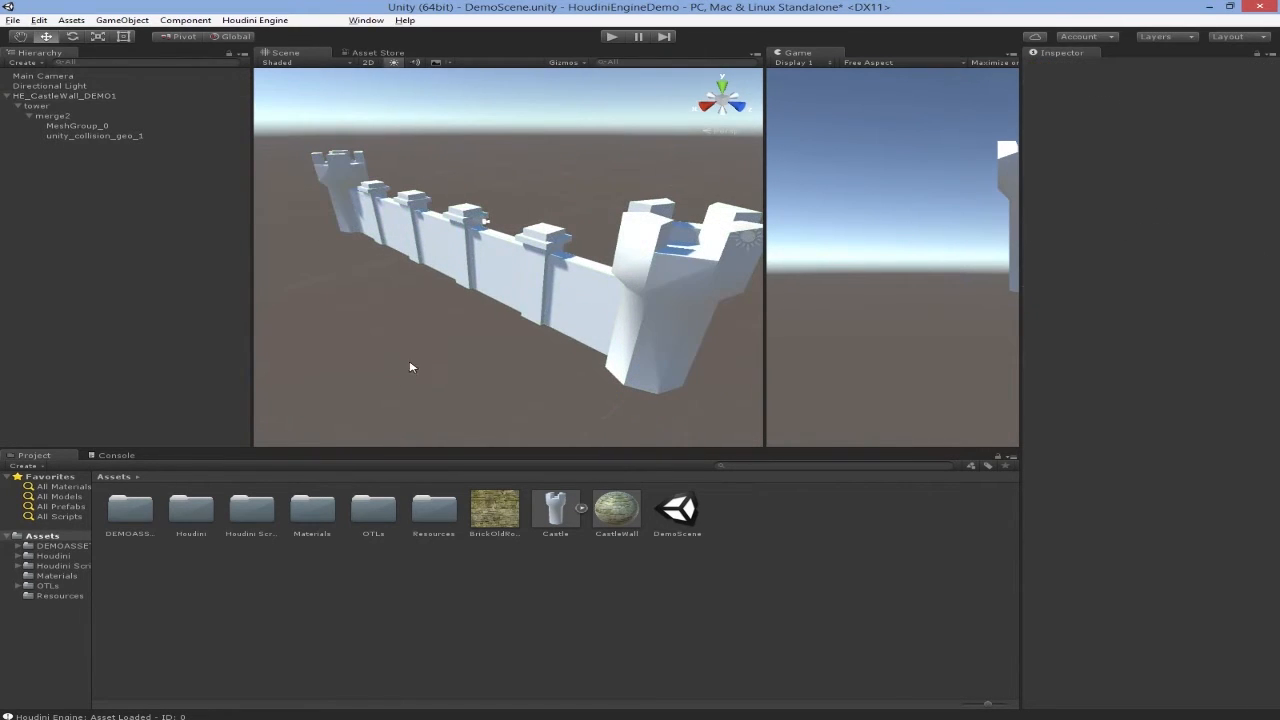
# Create a folder named Resources in Assets and move the CastleWall material into it
pyautogui.rightClick(213, 632)
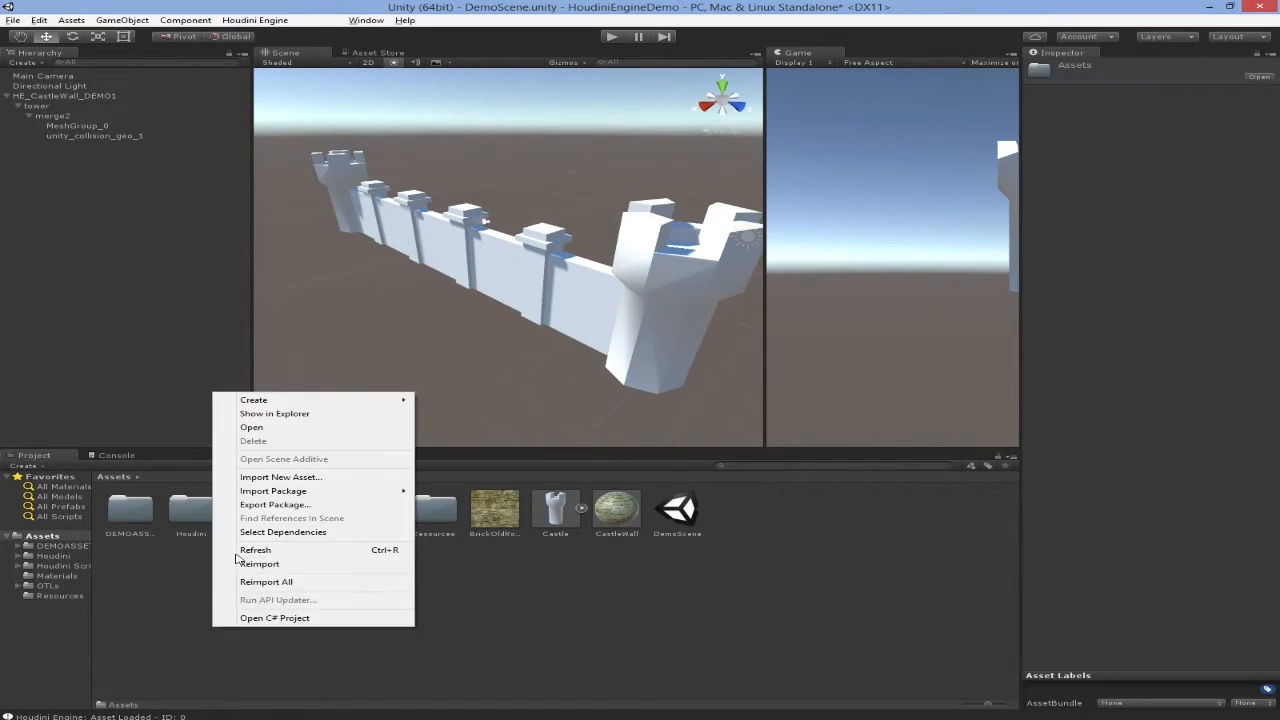
pyautogui.moveTo(277, 400)
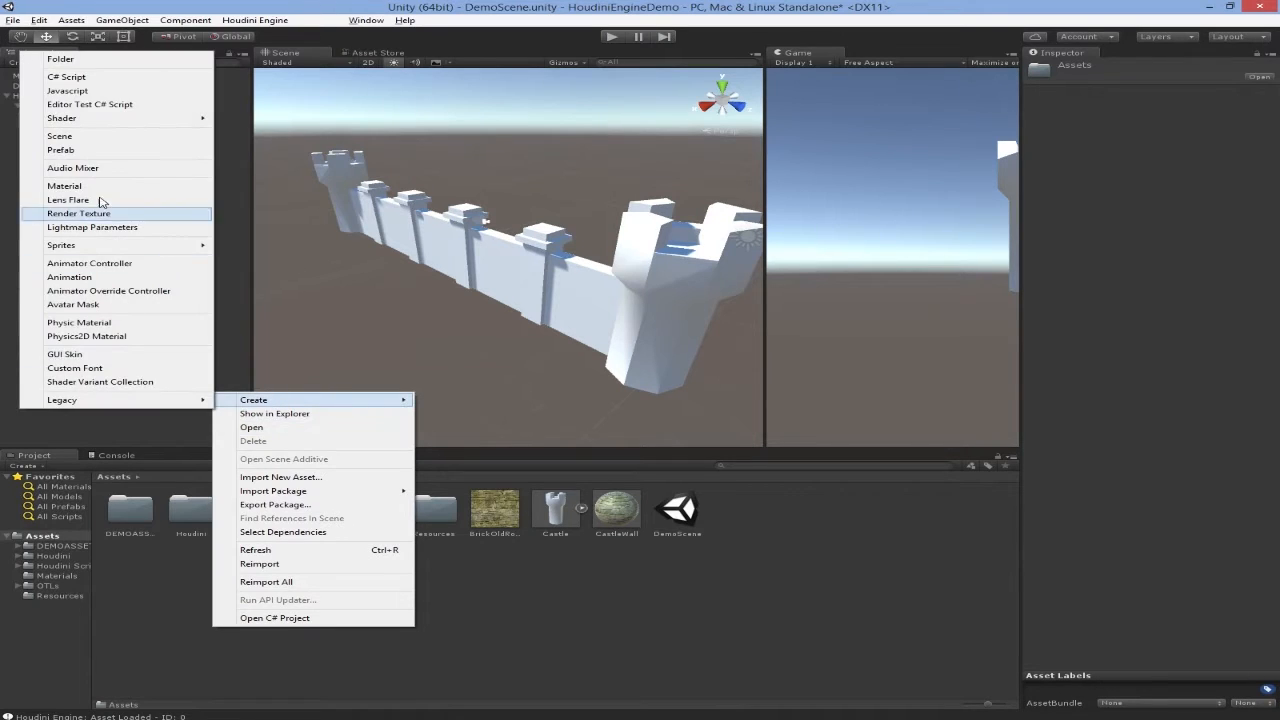
pyautogui.click(87, 60)
pyautogui.write('Res')
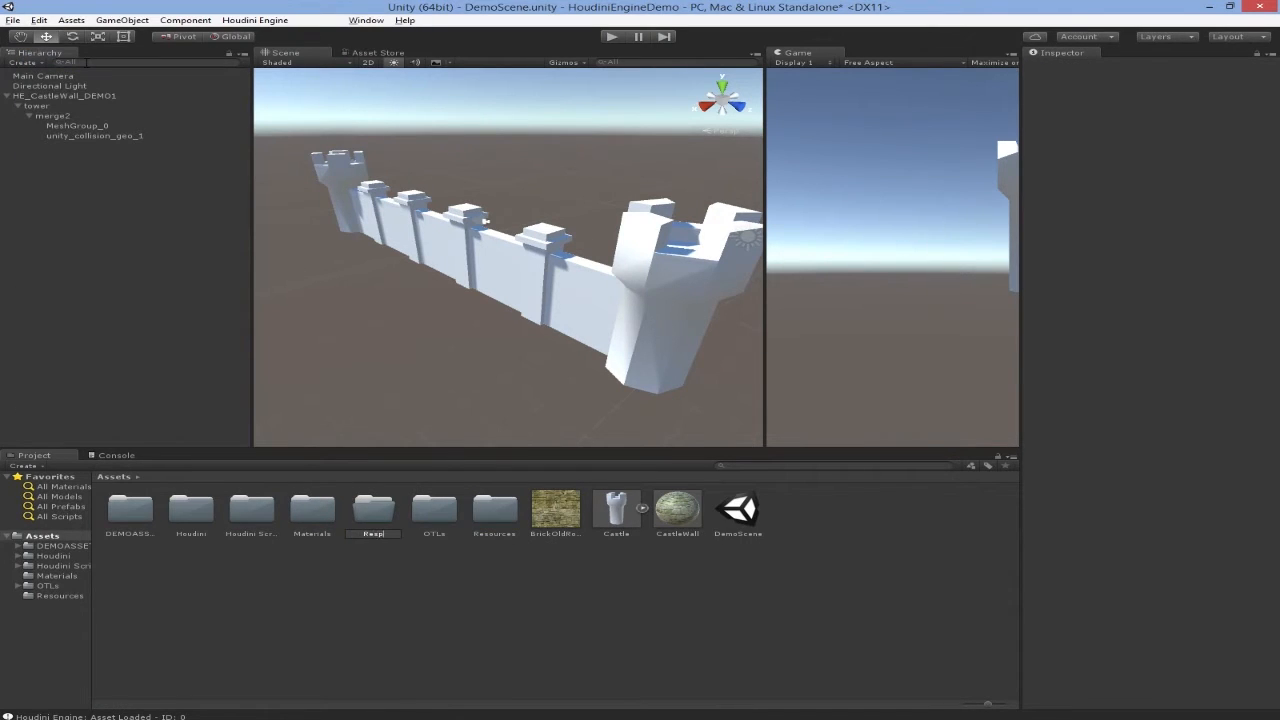
pyautogui.write('ources')
pyautogui.press('Return')
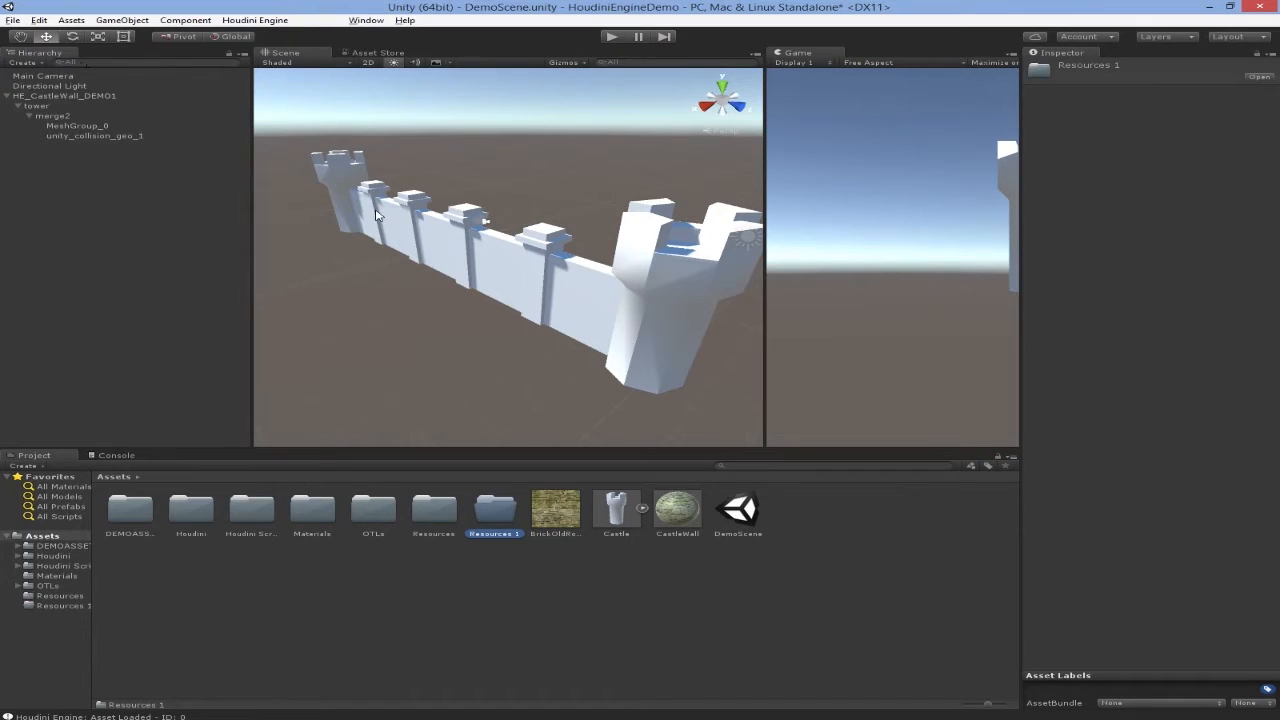
pyautogui.moveTo(677, 510); pyautogui.dragTo(500, 513)
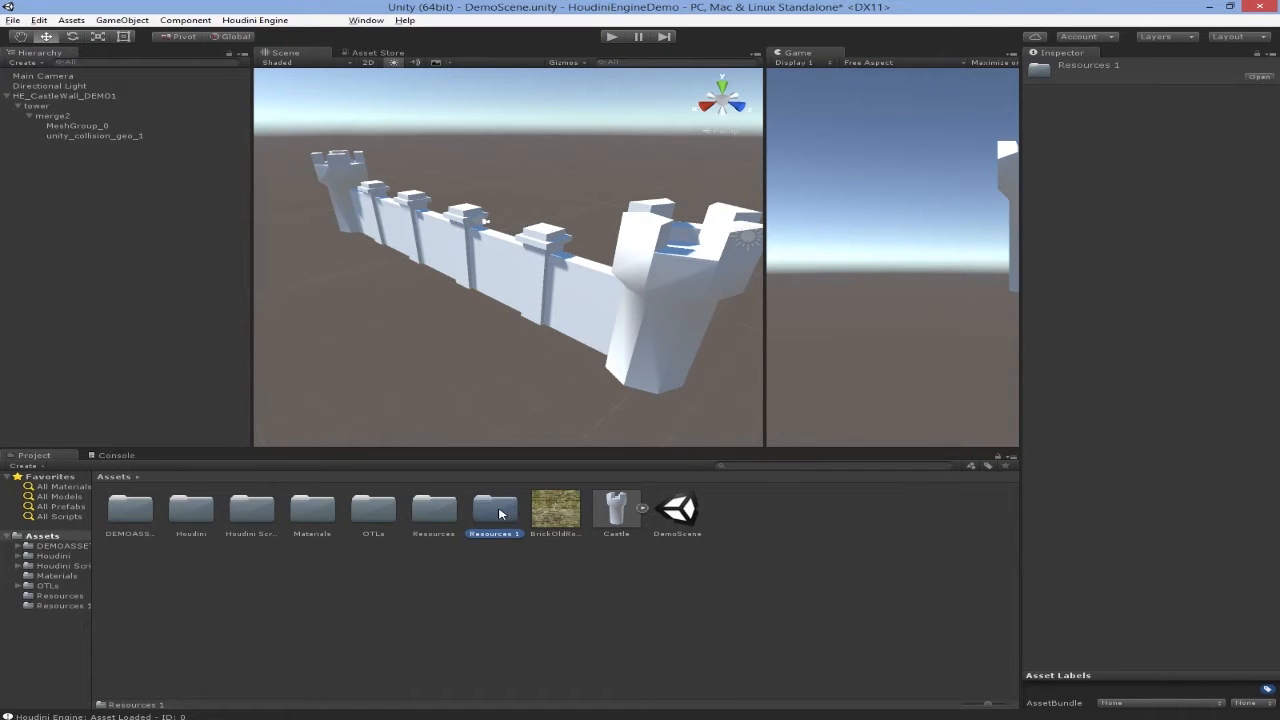
# Move the CastleWall material into the existing Resources folder and delete the duplicate Resources 1 folder
pyautogui.doubleClick(444, 510)
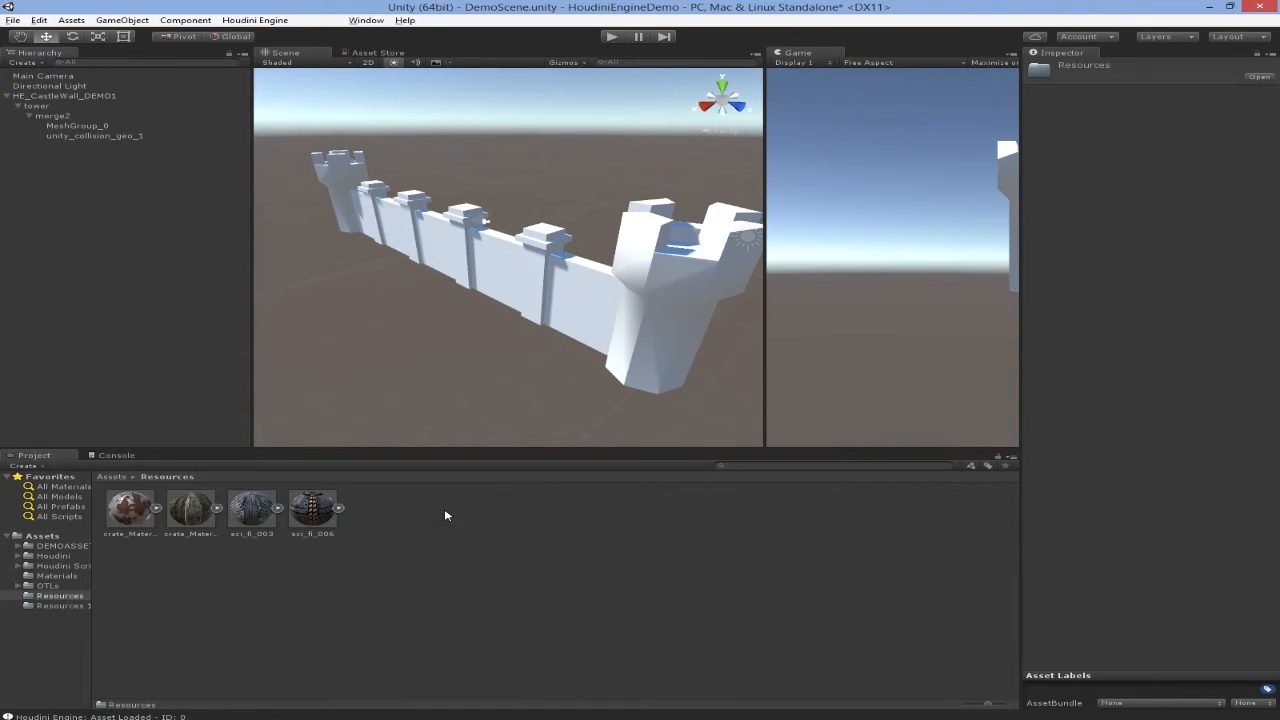
pyautogui.click(120, 477)
pyautogui.doubleClick(497, 530)
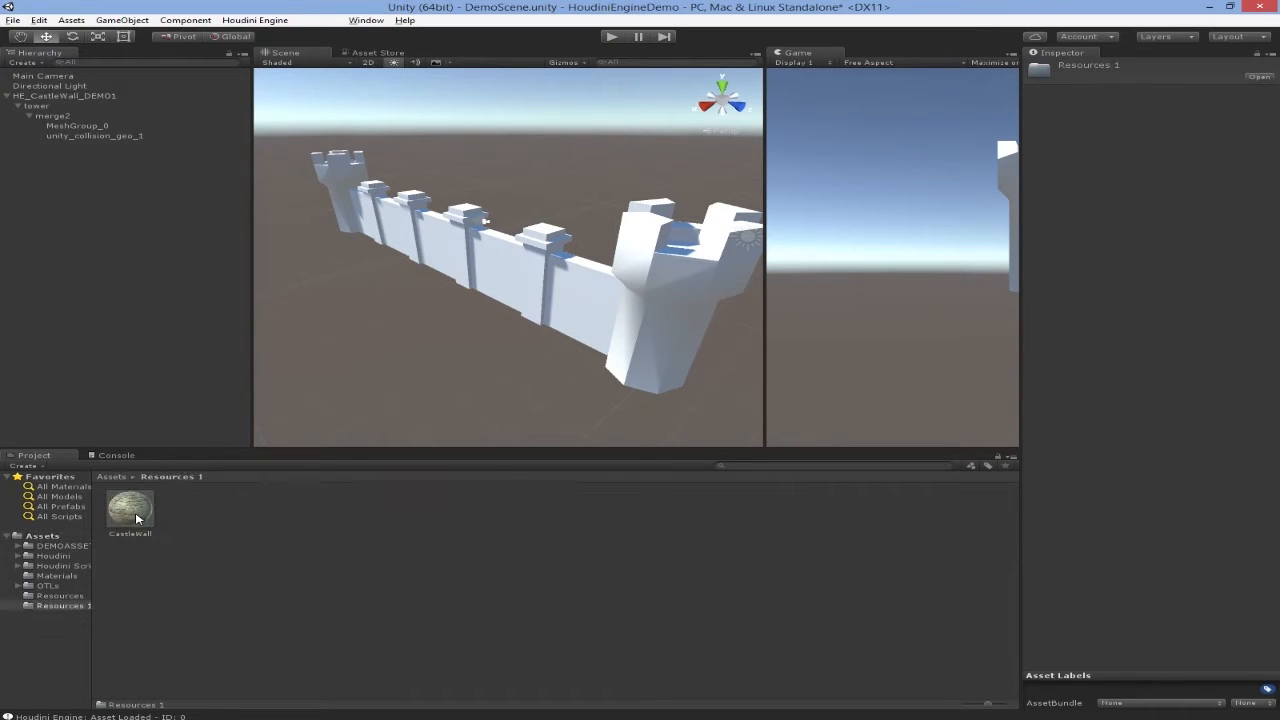
pyautogui.moveTo(130, 510); pyautogui.dragTo(69, 599)
pyautogui.click(66, 607)
pyautogui.press('Delete')
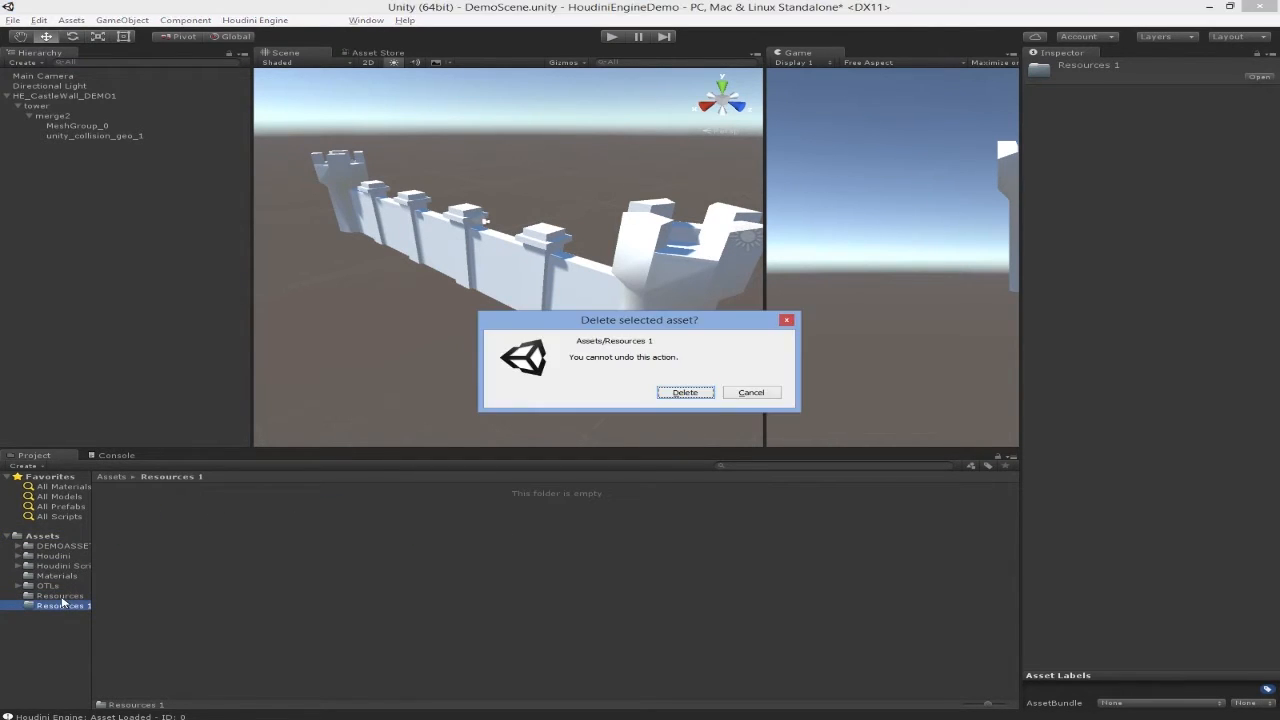
pyautogui.press('Return')
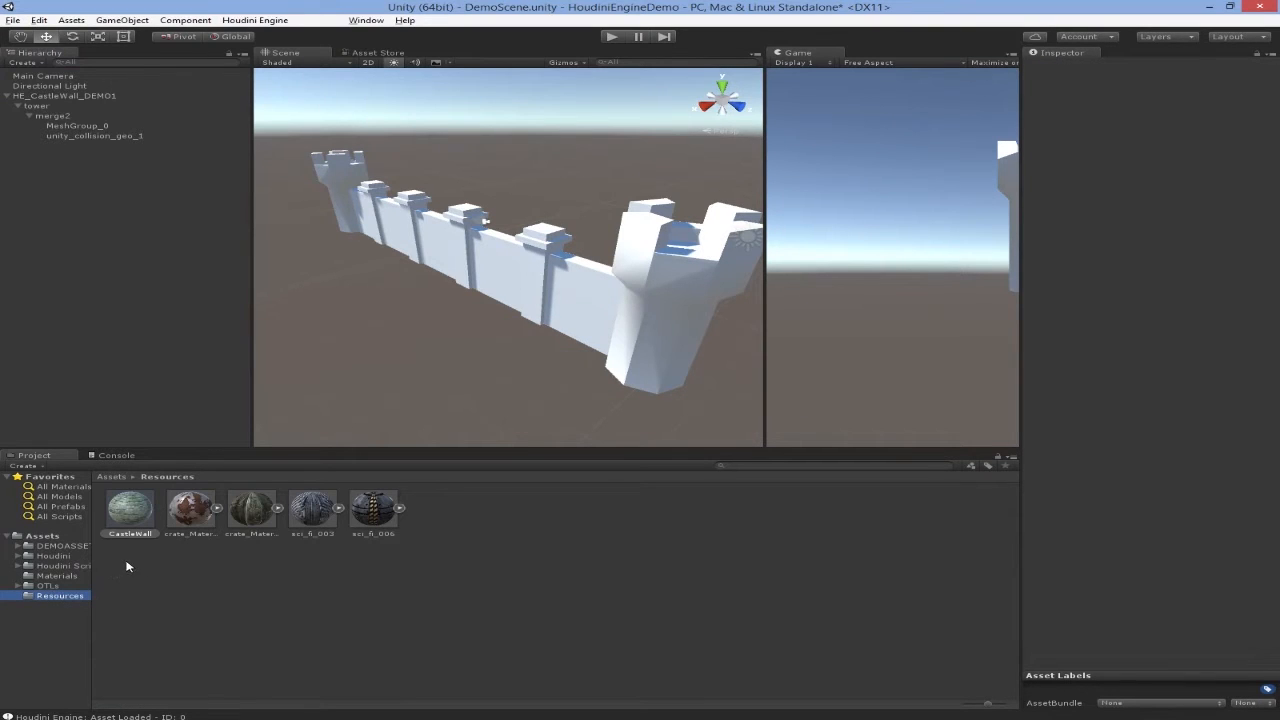
# Switch to Houdini and move the group1 node aside to make room above merge2
pyautogui.moveTo(447, 318)
pyautogui.keyDown('alt'); pyautogui.mouseDown()
pyautogui.moveTo(514, 289)
pyautogui.moveTo(464, 335)
pyautogui.mouseUp(); pyautogui.keyUp('alt')
pyautogui.moveTo(465, 335); pyautogui.dragTo(489, 338, button='middle')
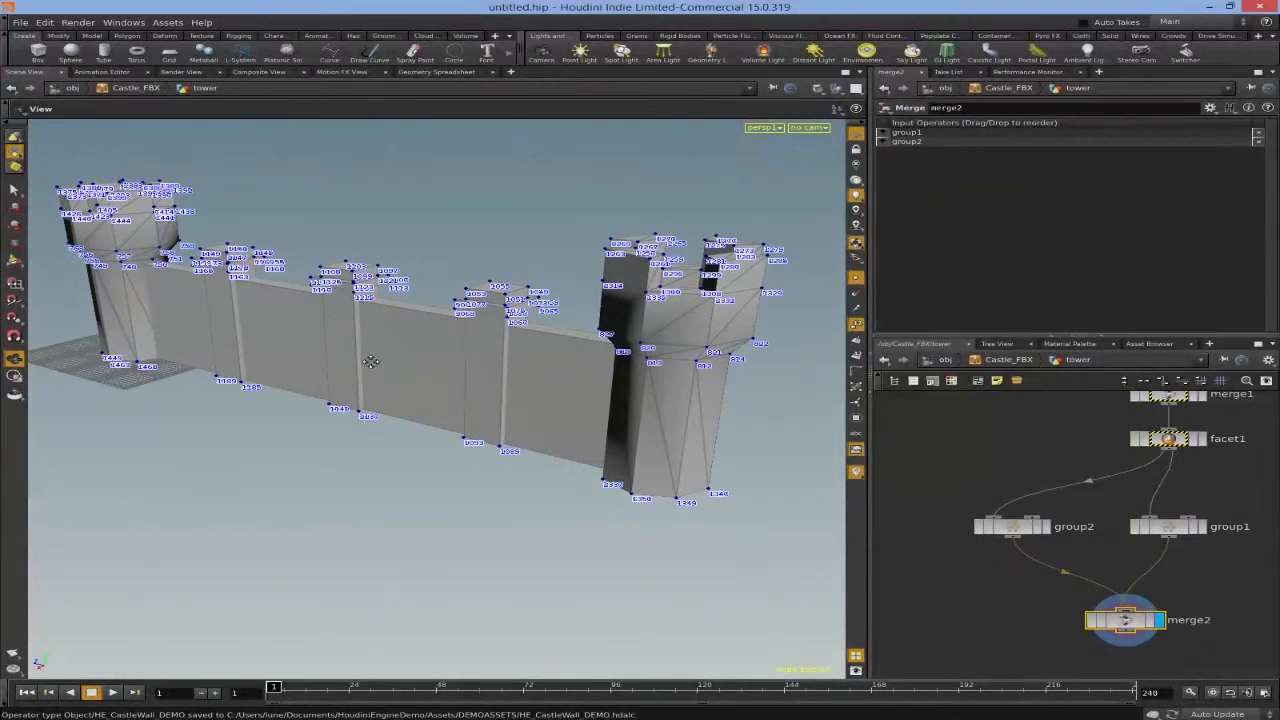
pyautogui.moveTo(1057, 609); pyautogui.dragTo(903, 614, button='middle')
pyautogui.moveTo(1091, 570); pyautogui.dragTo(1063, 571, button='middle')
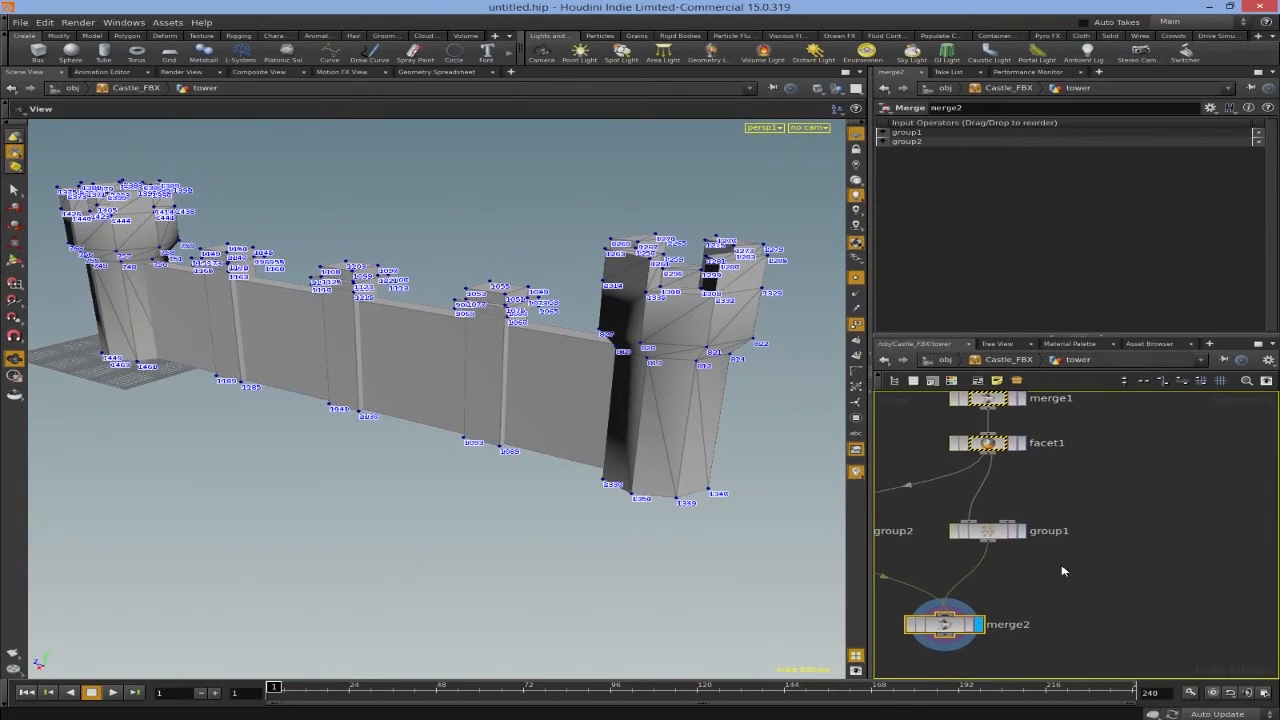
pyautogui.moveTo(993, 530); pyautogui.dragTo(1121, 489)
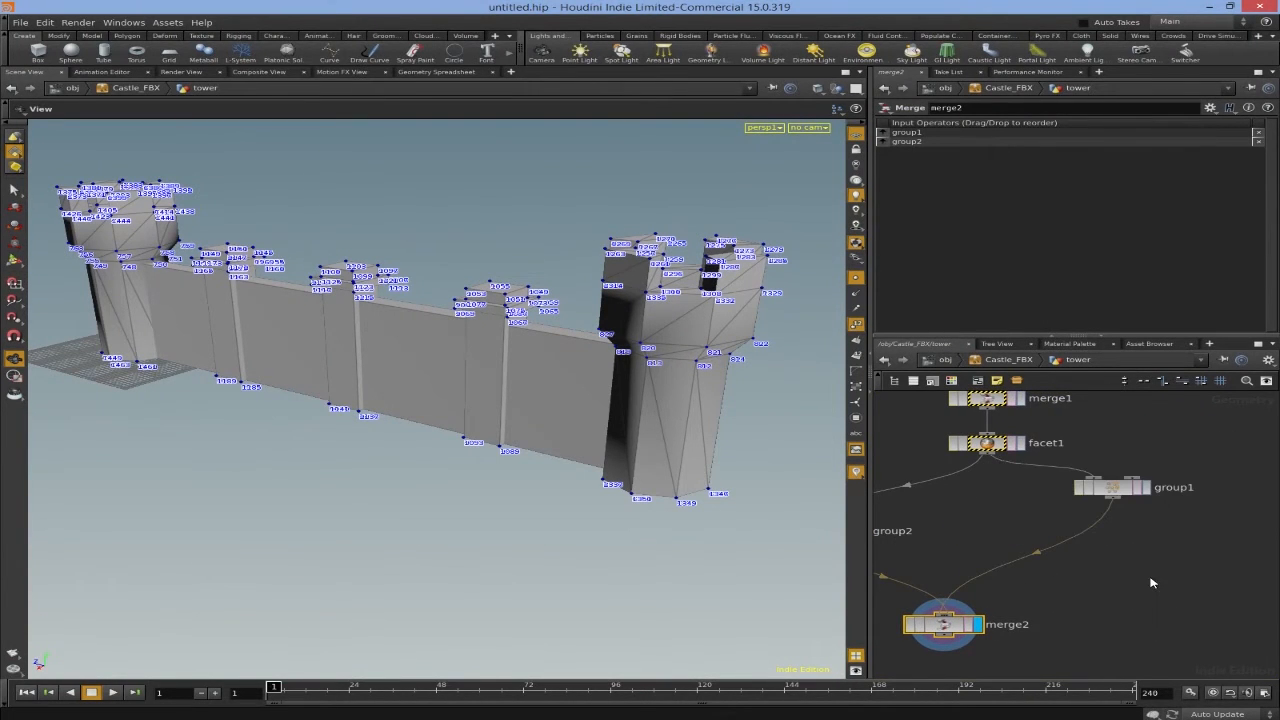
pyautogui.moveTo(1149, 583); pyautogui.dragTo(1112, 582, button='middle')
# Insert an Attribute Create node on the connection between group1 and merge2
pyautogui.press('Tab')
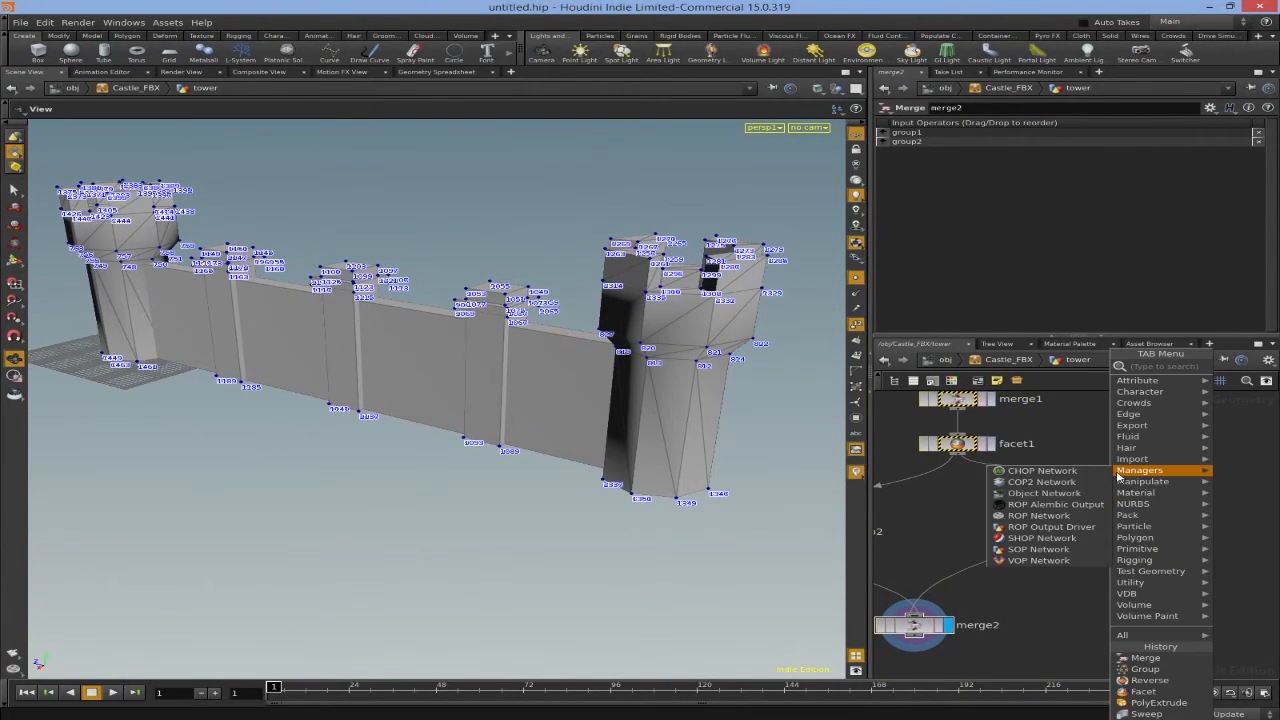
pyautogui.click(1020, 620)
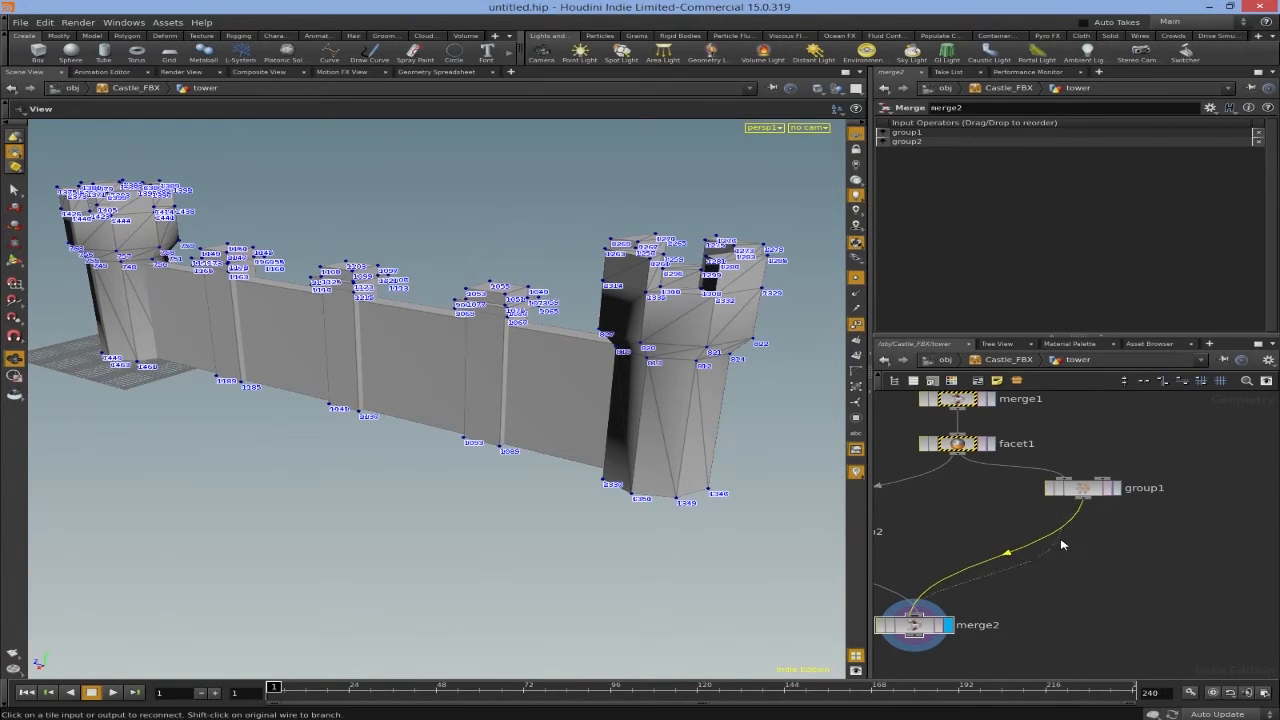
pyautogui.press('Tab')
pyautogui.write('attr')
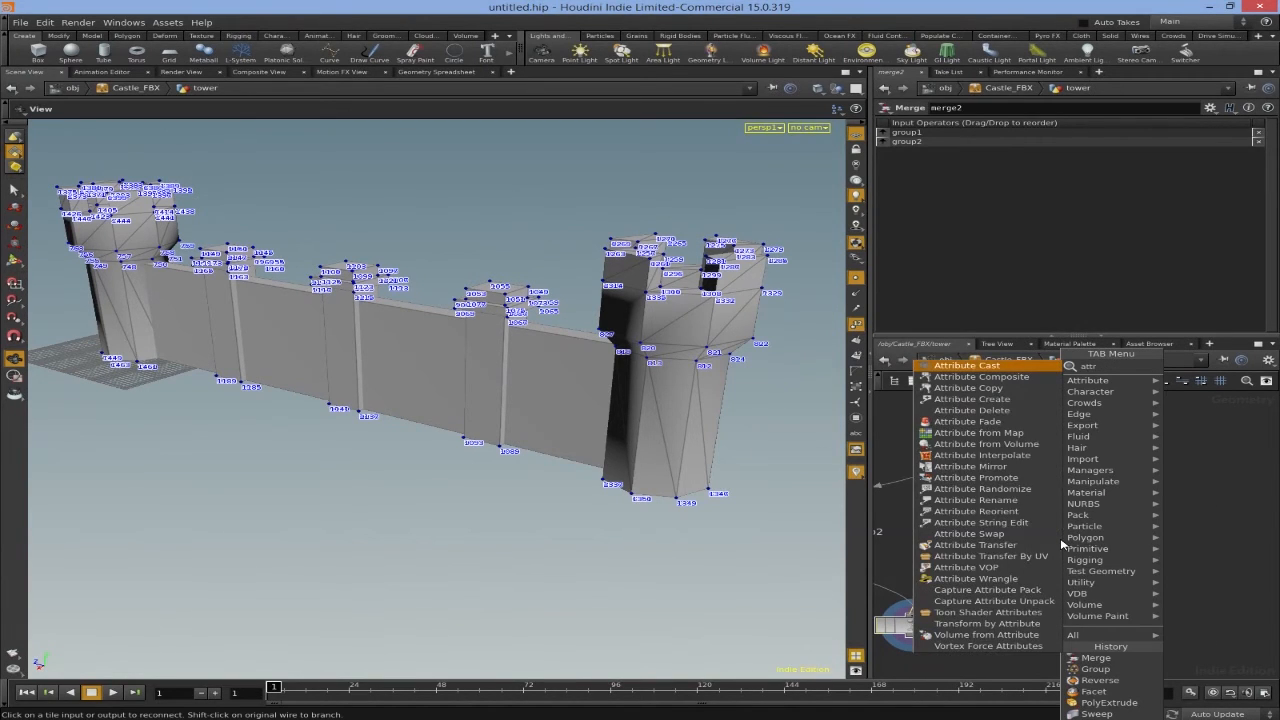
pyautogui.press('Down')
pyautogui.press('Down')
pyautogui.press('Return')
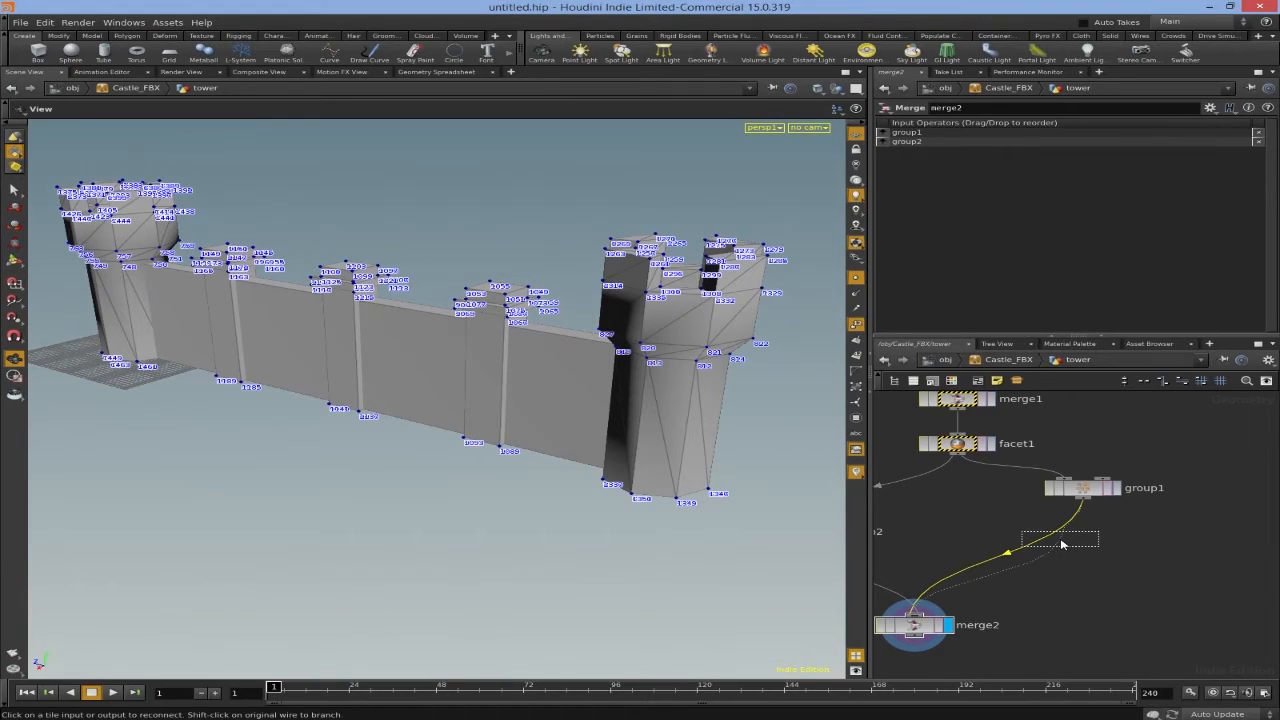
pyautogui.click(1083, 561)
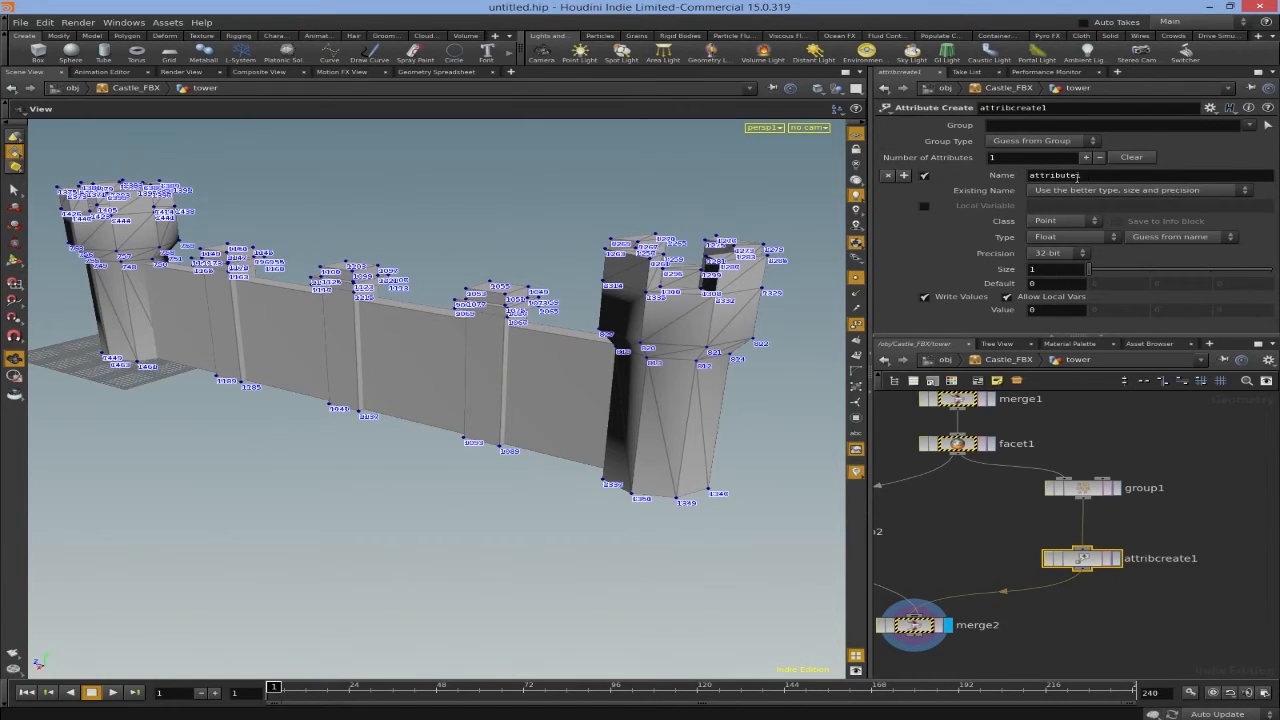
# Name the new attribute unity_material and set its type to String, keeping the Point class
pyautogui.doubleClick(1077, 175)
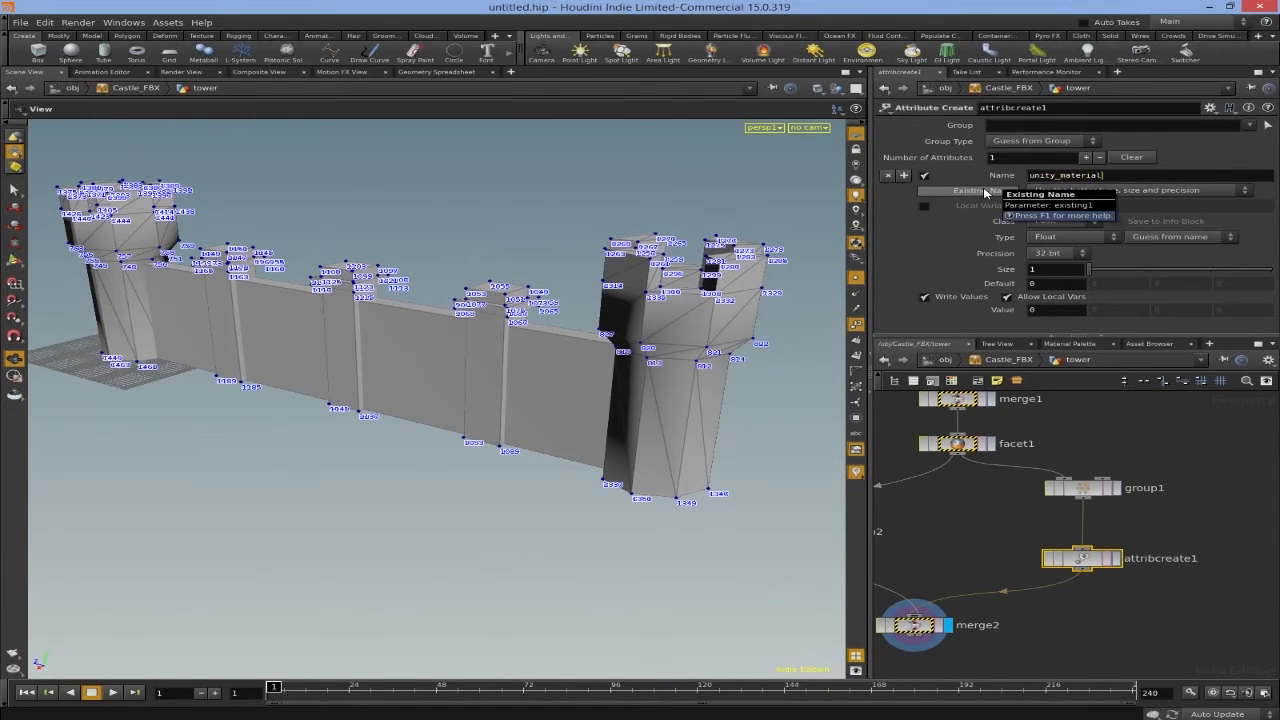
pyautogui.press('Return')
pyautogui.click(1066, 224)
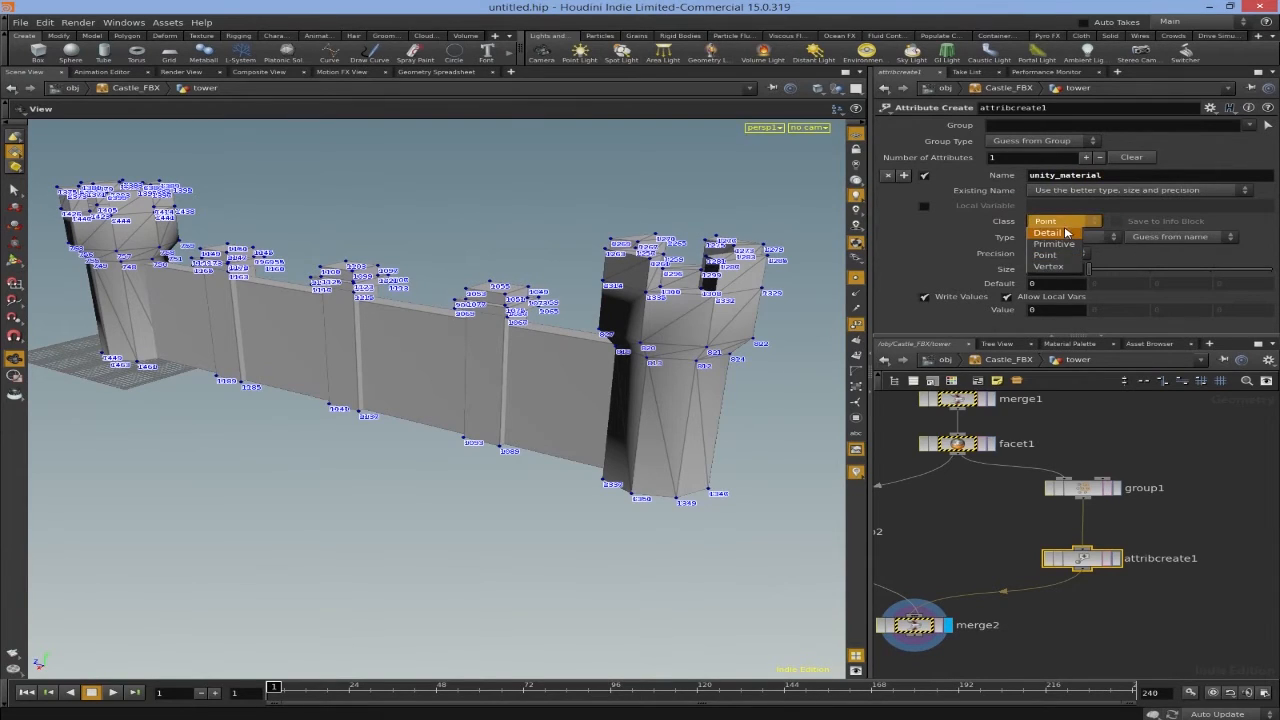
pyautogui.click(1068, 221)
pyautogui.click(1067, 236)
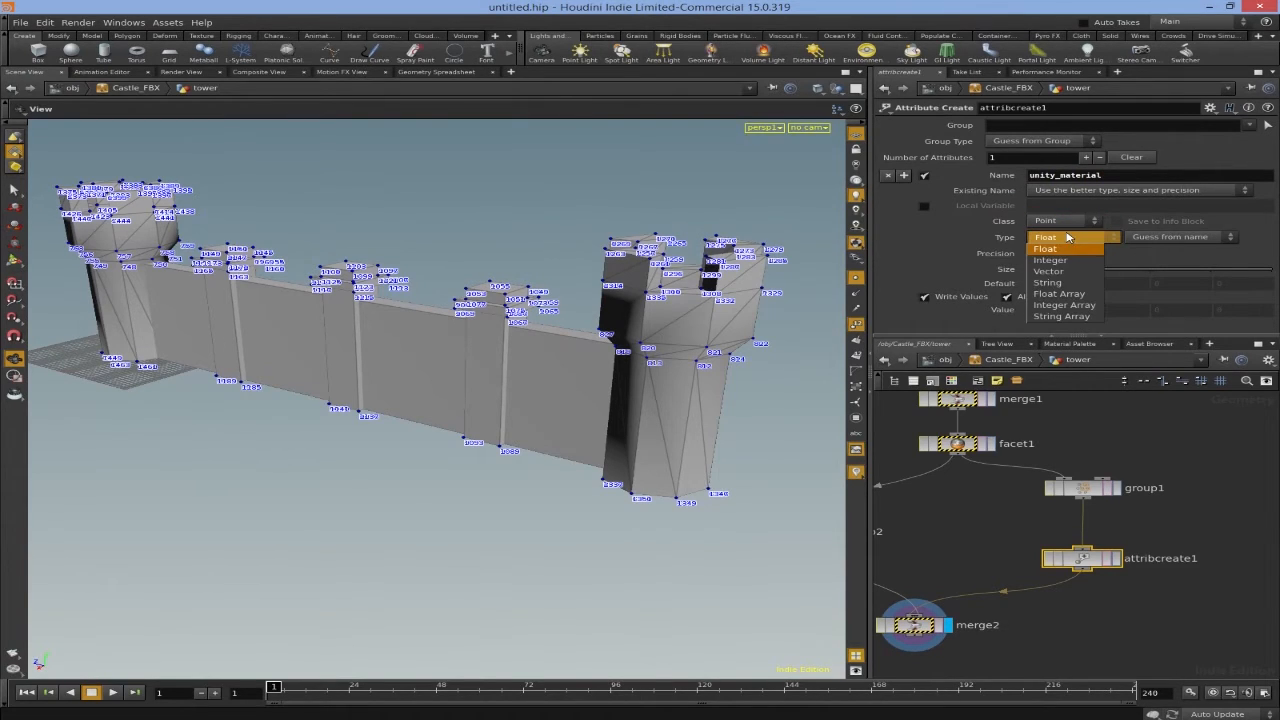
pyautogui.click(1048, 282)
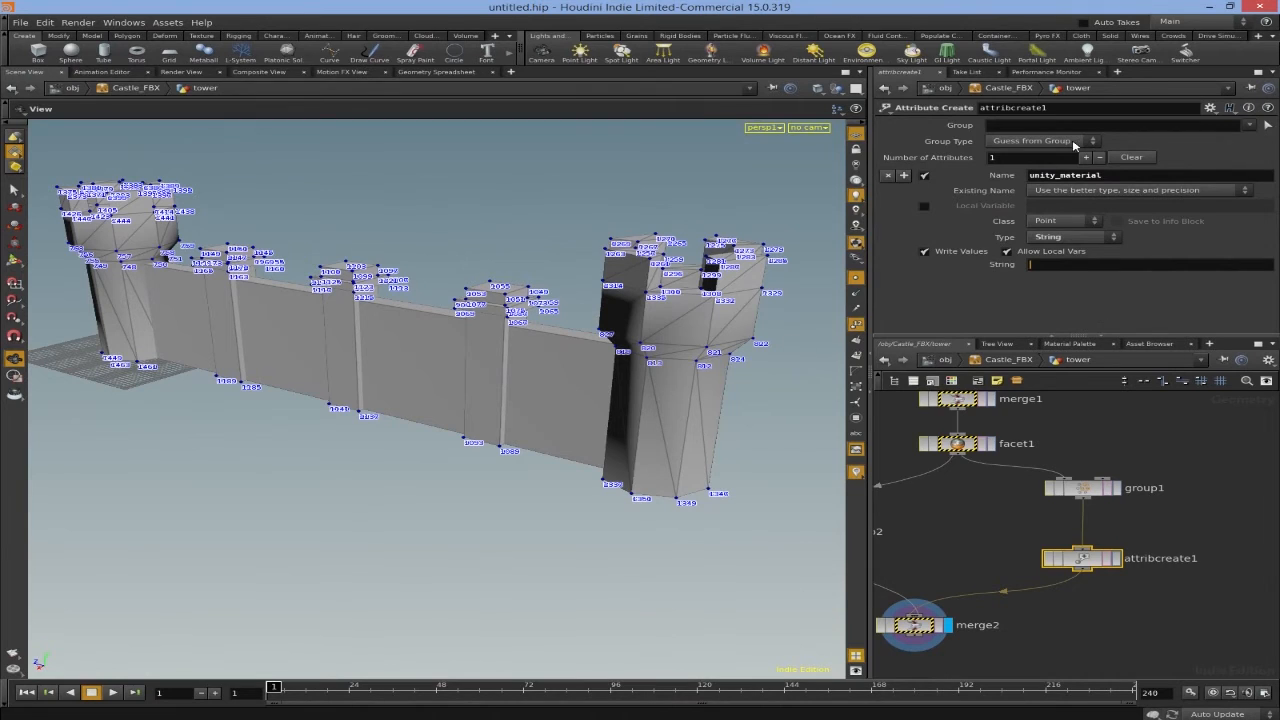
# Check the material's name in Unity's Resources folder and enter CastleWall as the attribute's string value in Houdini
pyautogui.hotkey('alt', 'Tab')
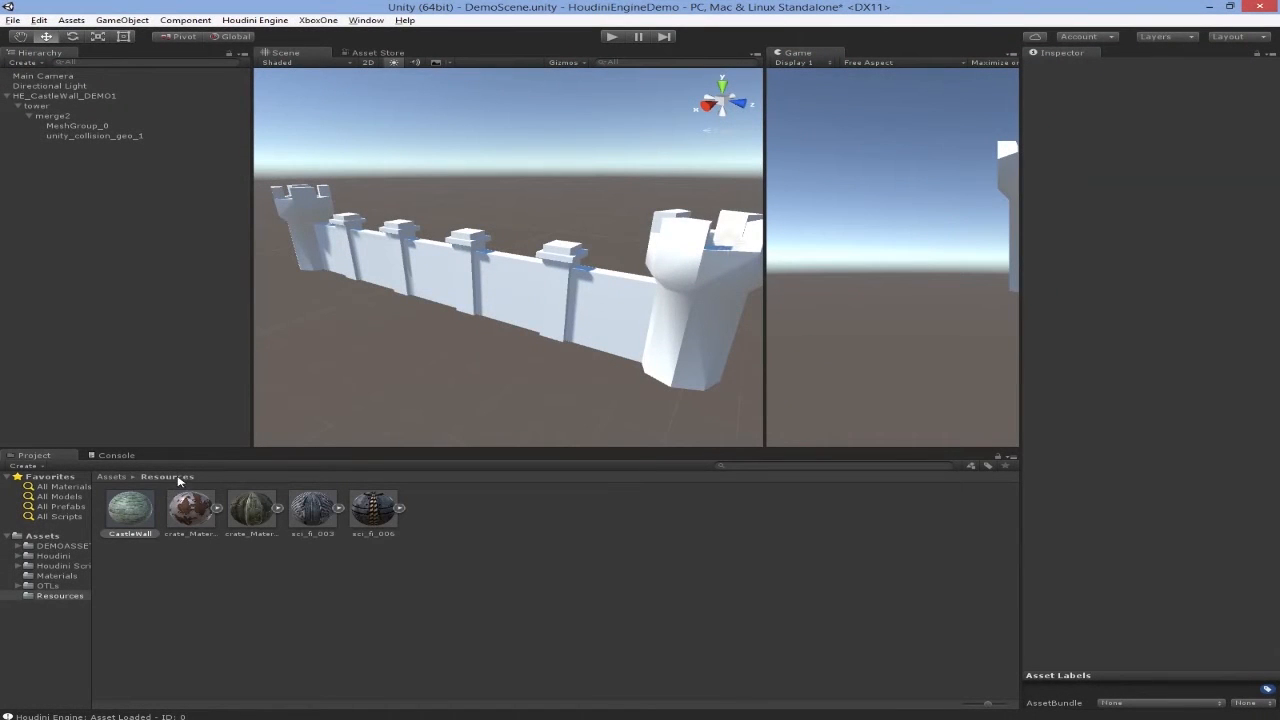
pyautogui.hotkey('alt', 'Tab')
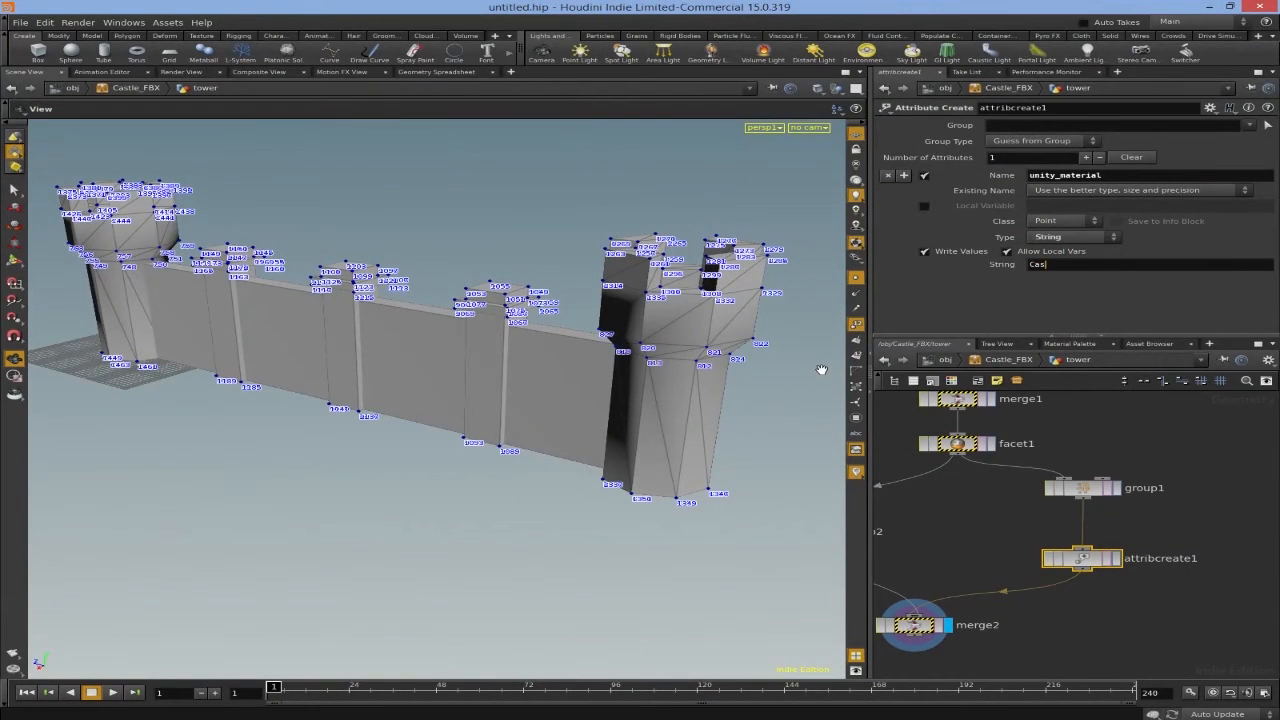
pyautogui.press('Return')
# Save the node type of the Castle_FBX asset with the new material attribute
pyautogui.moveTo(1087, 616); pyautogui.dragTo(1148, 566, button='middle')
pyautogui.click(983, 577)
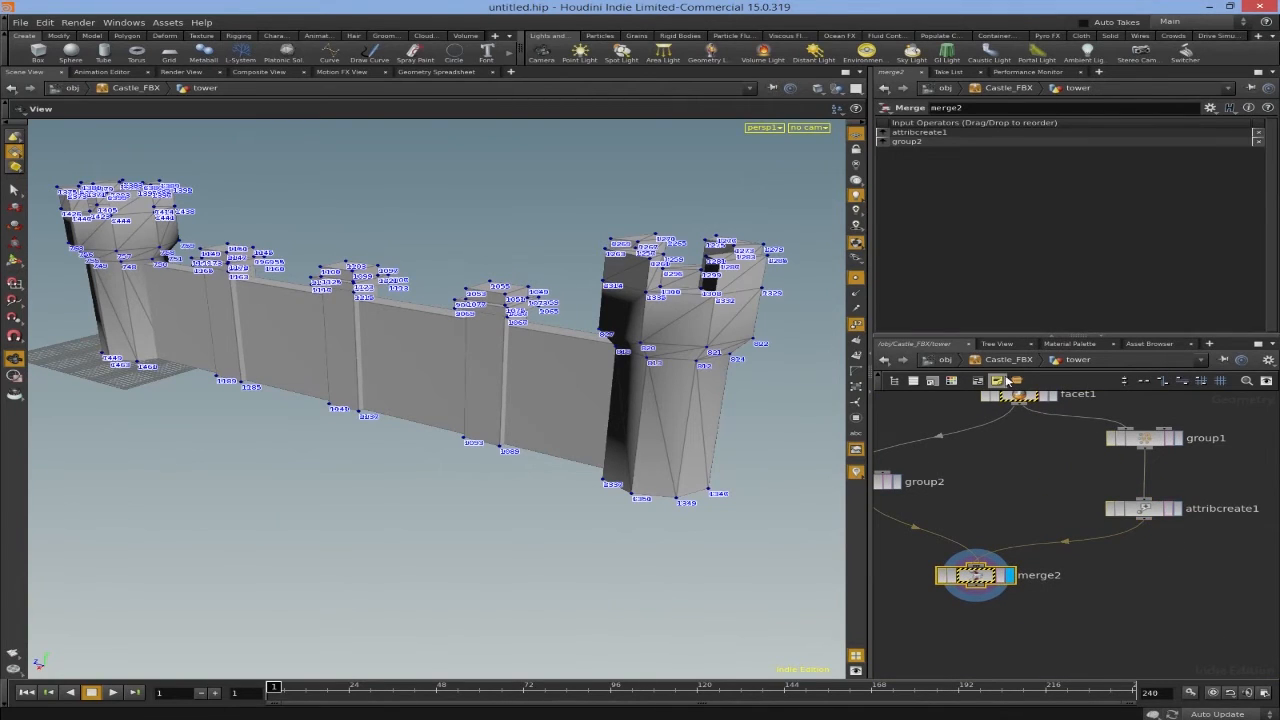
pyautogui.rightClick(1001, 361)
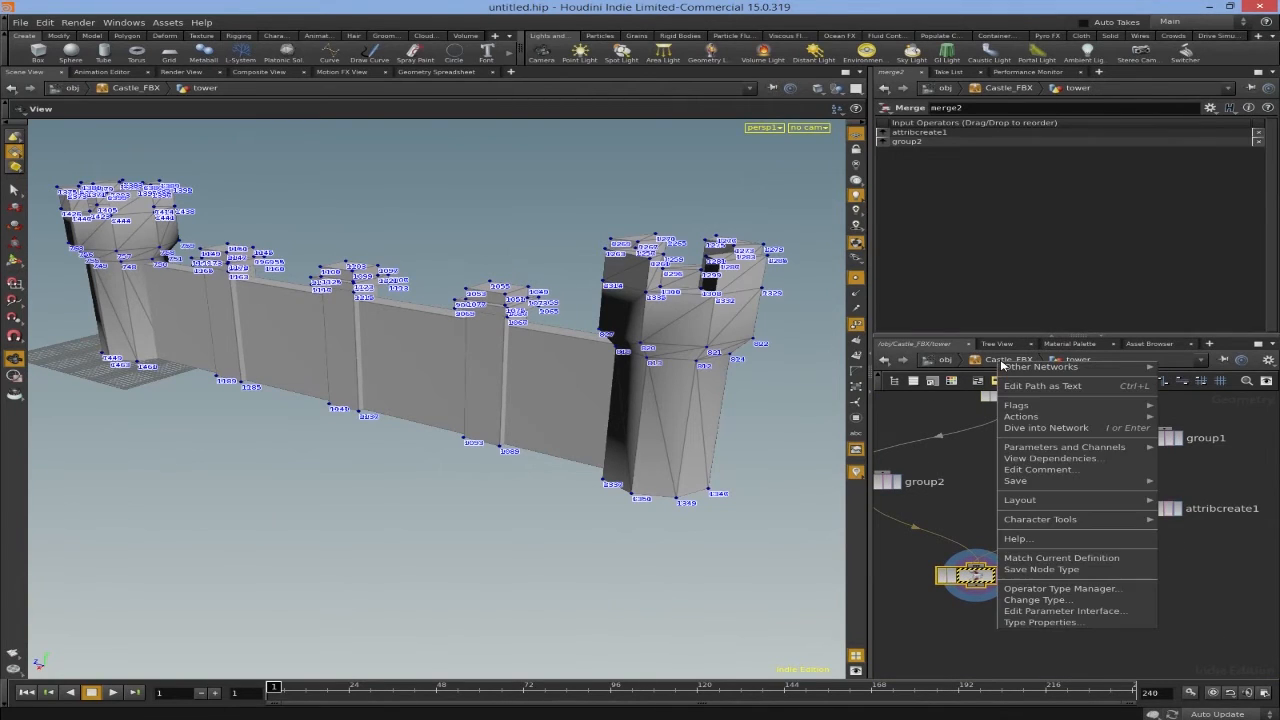
pyautogui.click(1066, 573)
# Switch to Unity and rebuild the HE_CastleWall_DEMO1 asset
pyautogui.hotkey('alt', 'Tab')
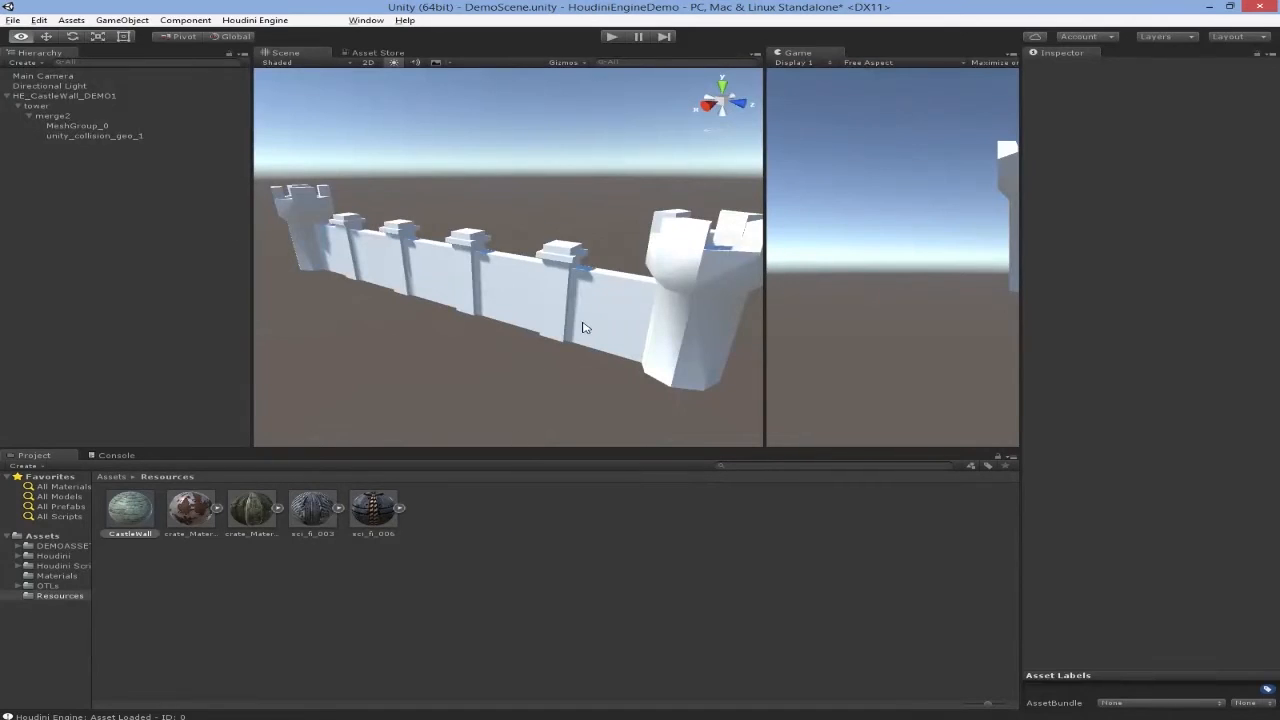
pyautogui.click(585, 328)
pyautogui.click(1165, 171)
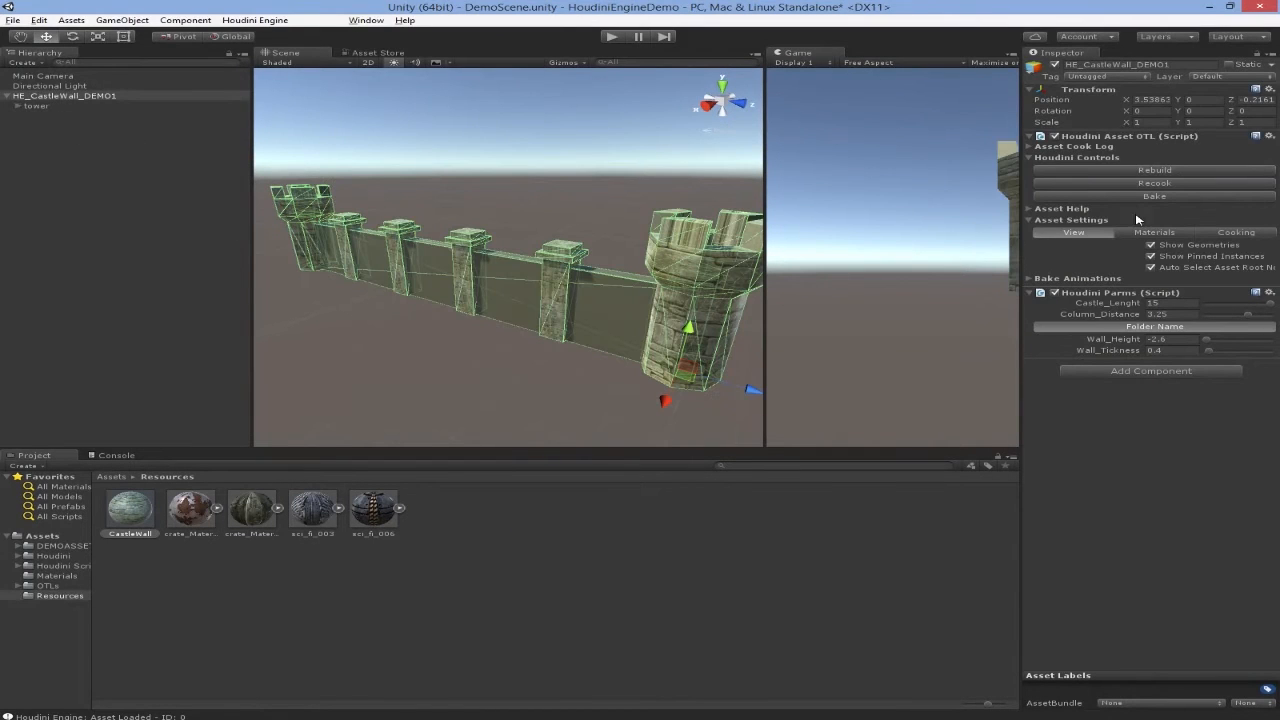
# Set Castle_Lenght to 10 and inspect the stone material on the wall in the maximized scene view
pyautogui.moveTo(1270, 313)
pyautogui.mouseDown()
pyautogui.moveTo(1225, 314)
pyautogui.moveTo(1278, 311)
pyautogui.mouseUp()
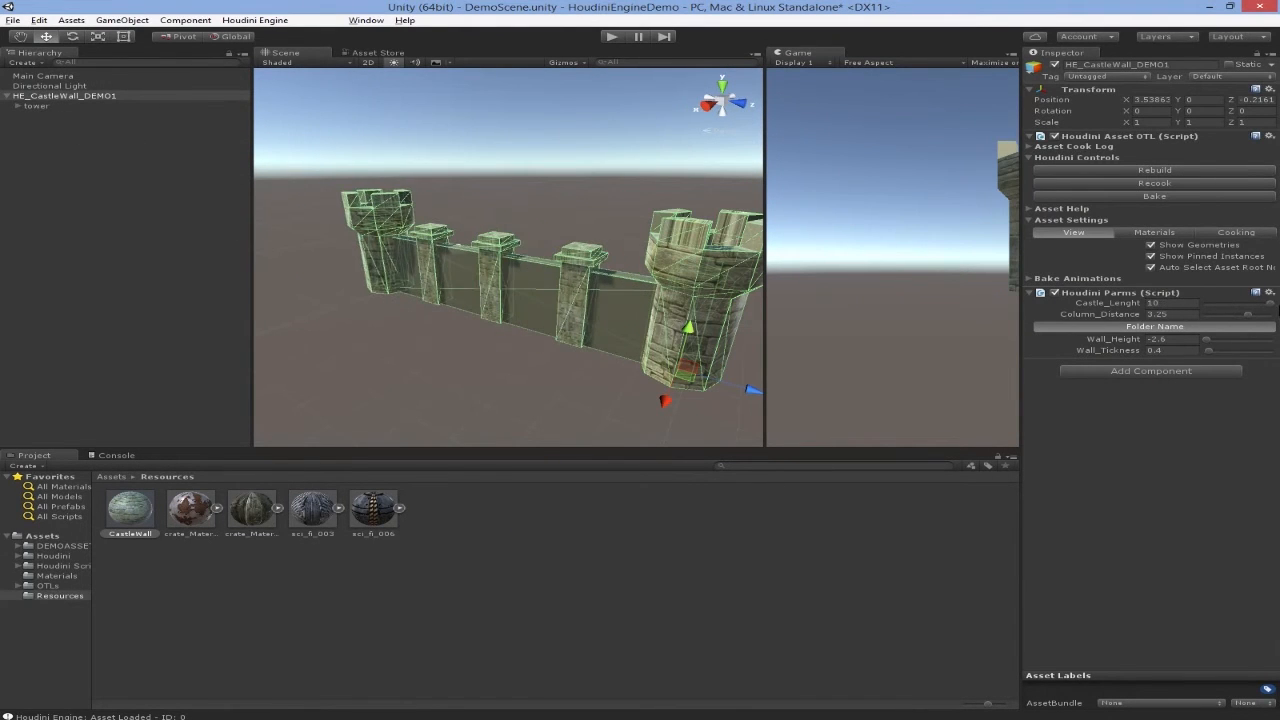
pyautogui.keyDown('alt'); pyautogui.moveTo(671, 360); pyautogui.dragTo(618, 361); pyautogui.keyUp('alt')
pyautogui.click(558, 398)
pyautogui.hotkey('shift', 'space')
pyautogui.keyDown('alt'); pyautogui.moveTo(745, 420); pyautogui.dragTo(790, 377); pyautogui.keyUp('alt')
# Switch to Houdini and move merge2 and attribcreate1 down to make room below group1
pyautogui.hotkey('alt', 'Tab')
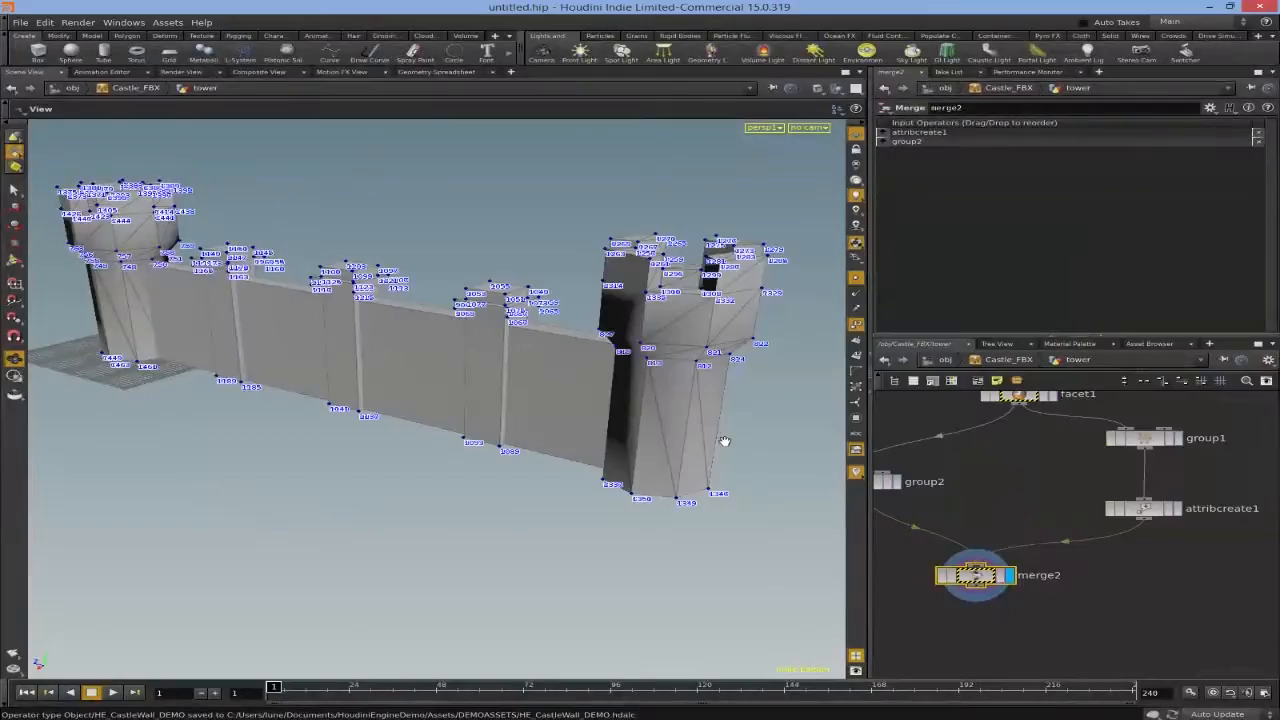
pyautogui.moveTo(1089, 564); pyautogui.dragTo(1112, 526, button='middle')
pyautogui.moveTo(1008, 548); pyautogui.dragTo(948, 621)
pyautogui.moveTo(1169, 583); pyautogui.dragTo(1101, 617, button='middle')
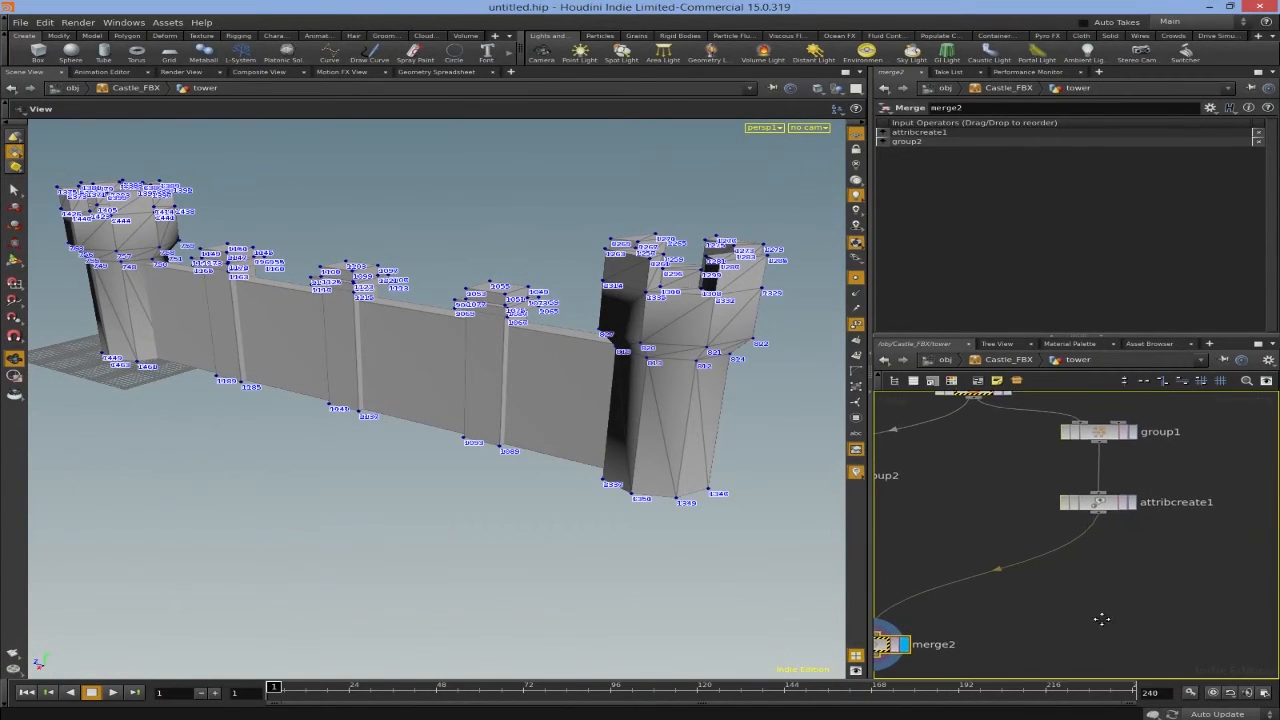
pyautogui.moveTo(1094, 512); pyautogui.dragTo(1094, 590)
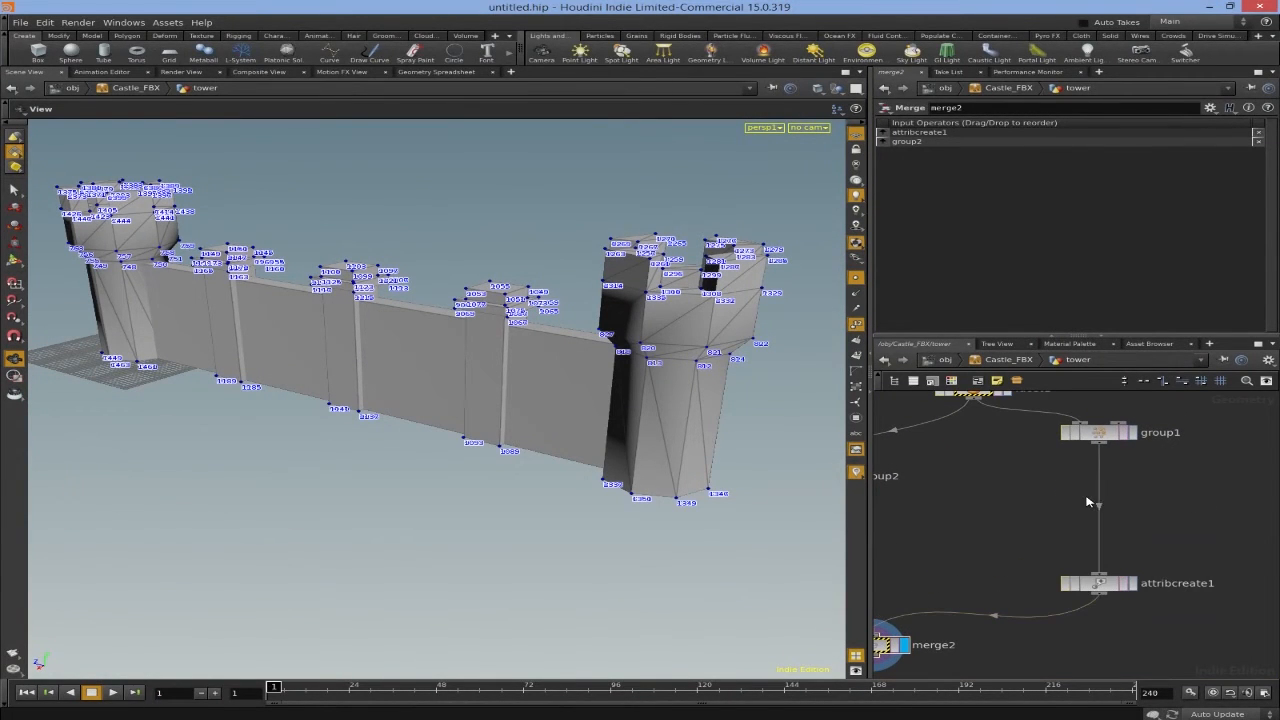
pyautogui.press('Tab')
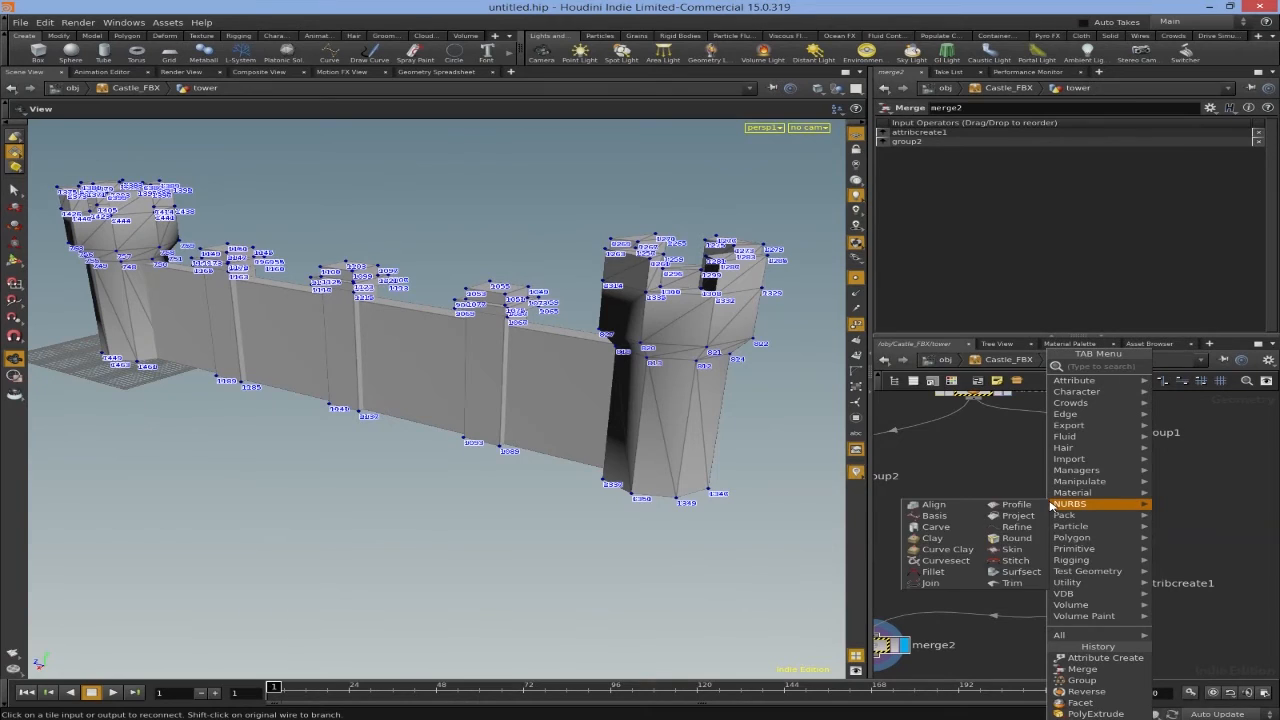
pyautogui.write('uv')
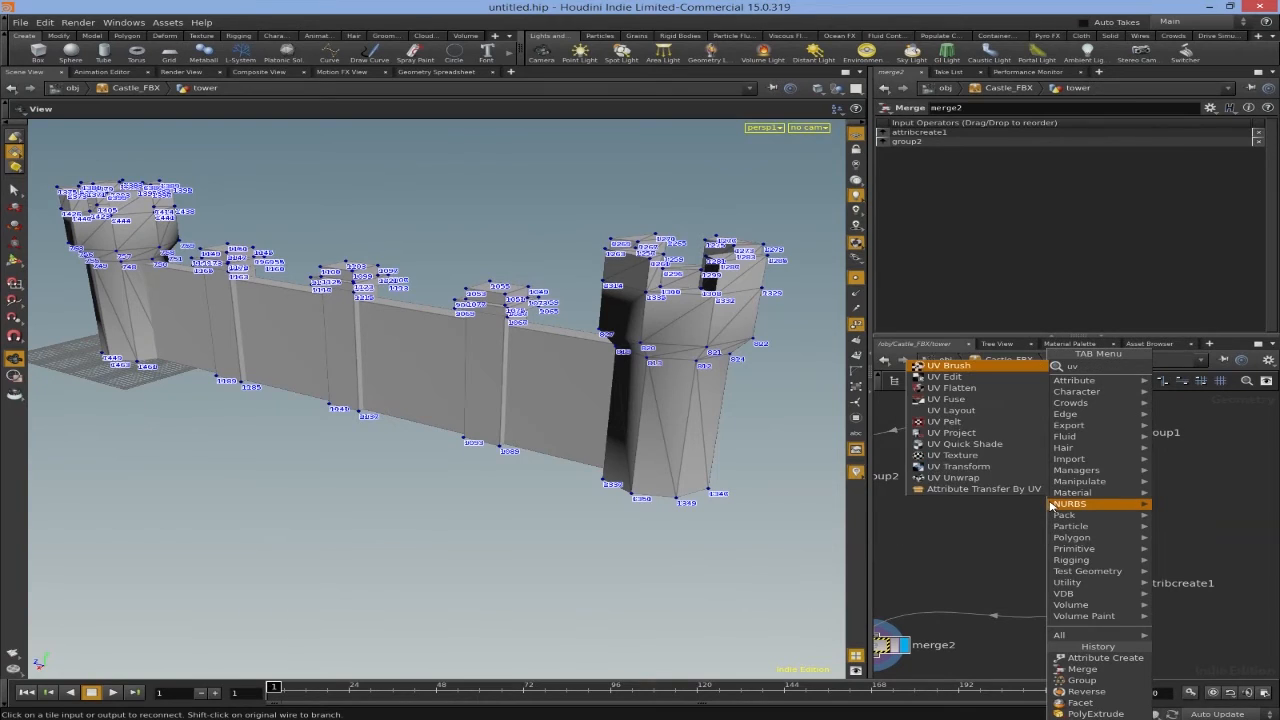
pyautogui.click(1009, 461)
pyautogui.click(1001, 471)
pyautogui.click(1066, 146)
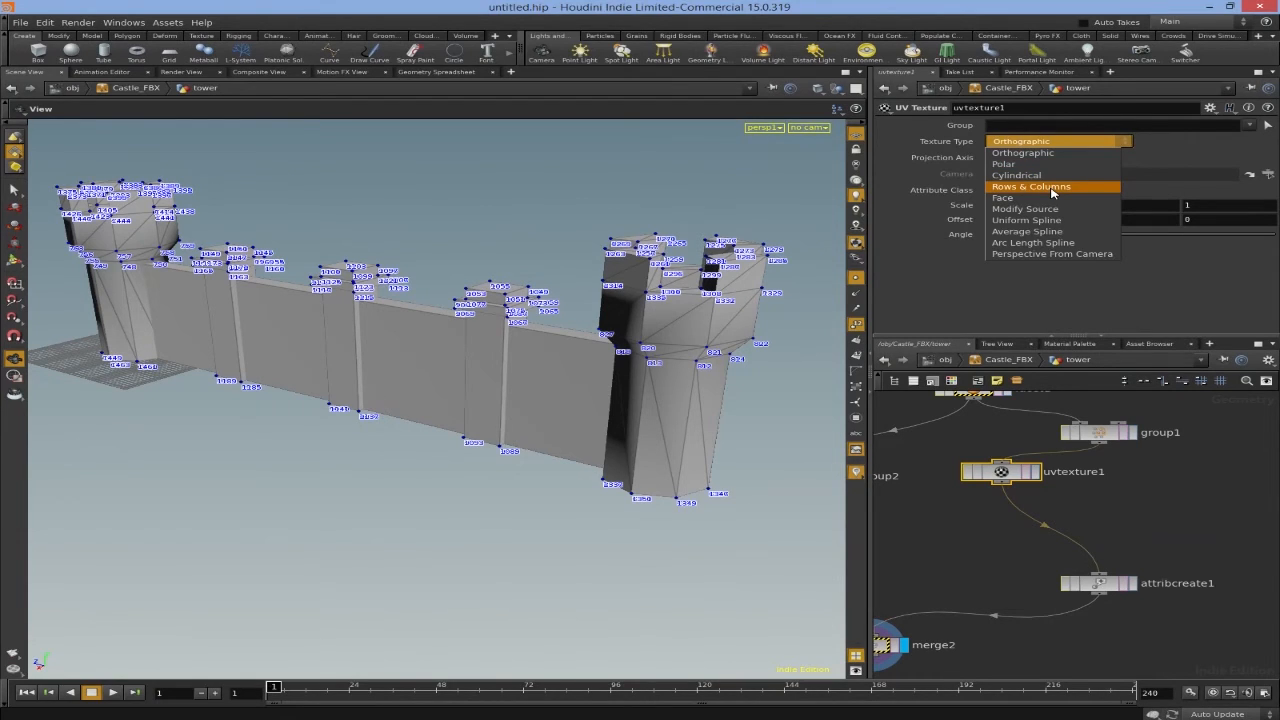
pyautogui.click(1043, 141)
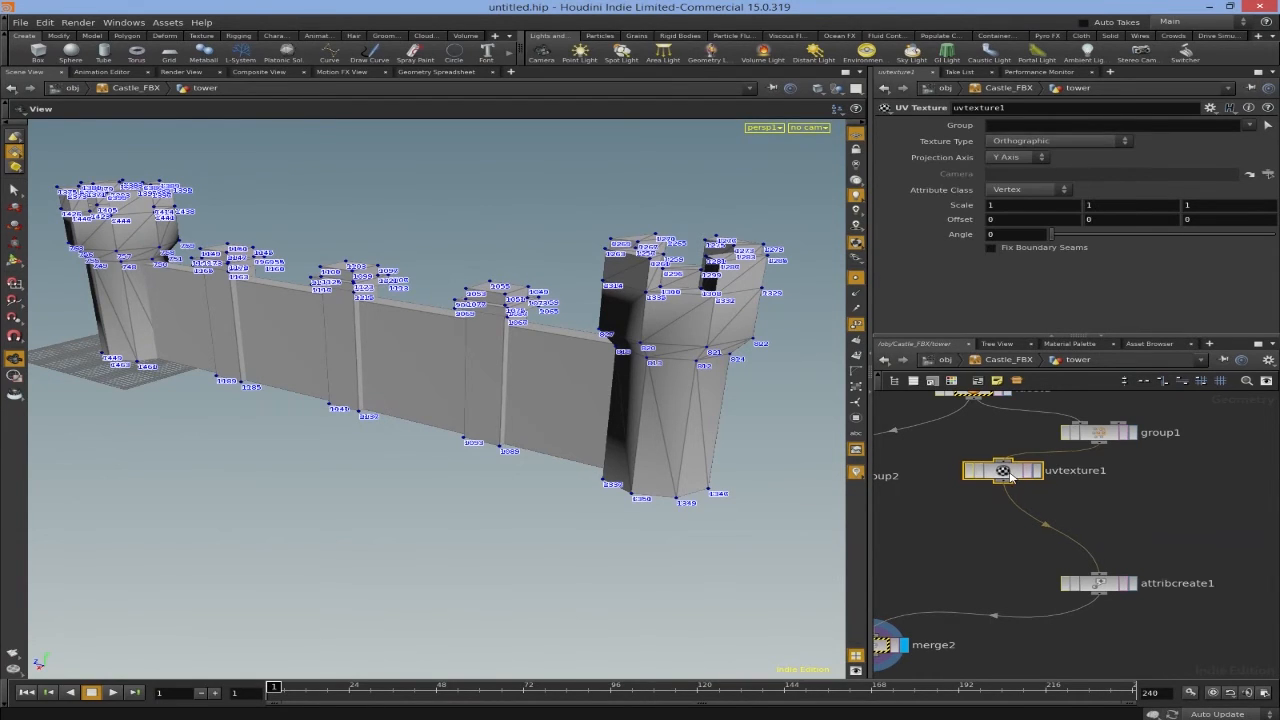
pyautogui.press('Delete')
# Insert a UV Project node between group1 and attribcreate1, using the Orthographic projection
pyautogui.press('Tab')
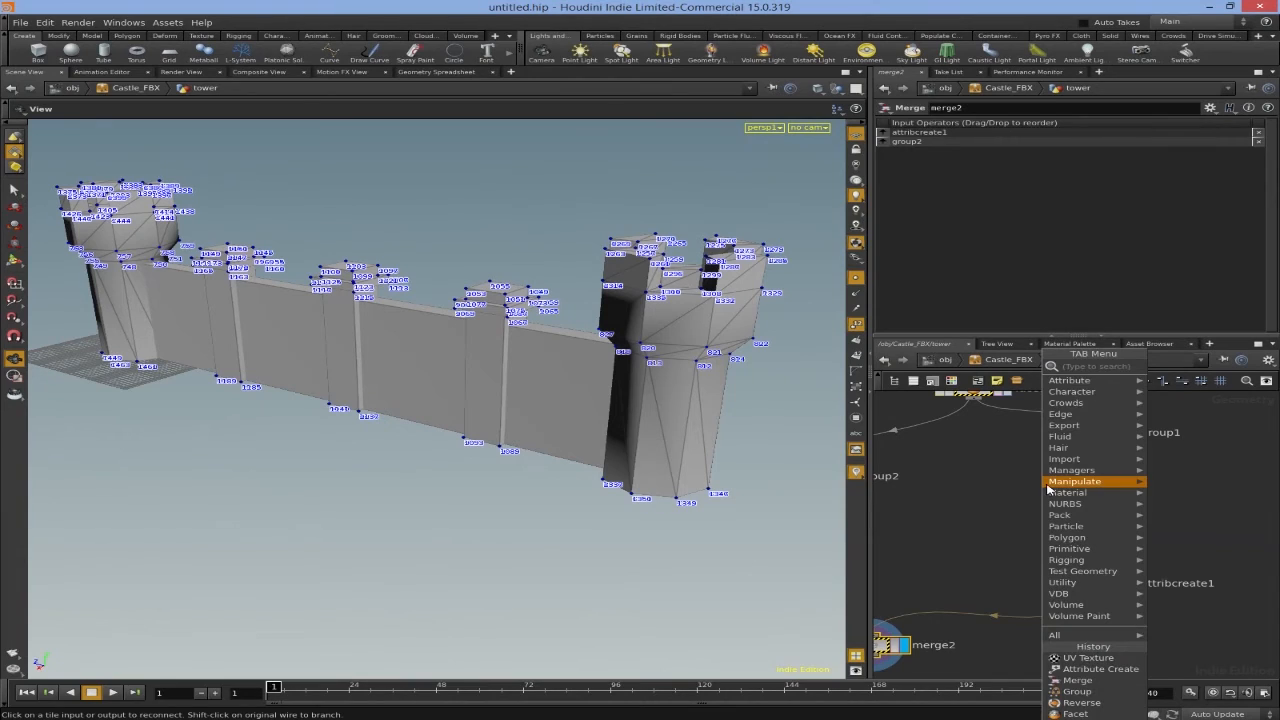
pyautogui.moveTo(1049, 486)
pyautogui.write('uv')
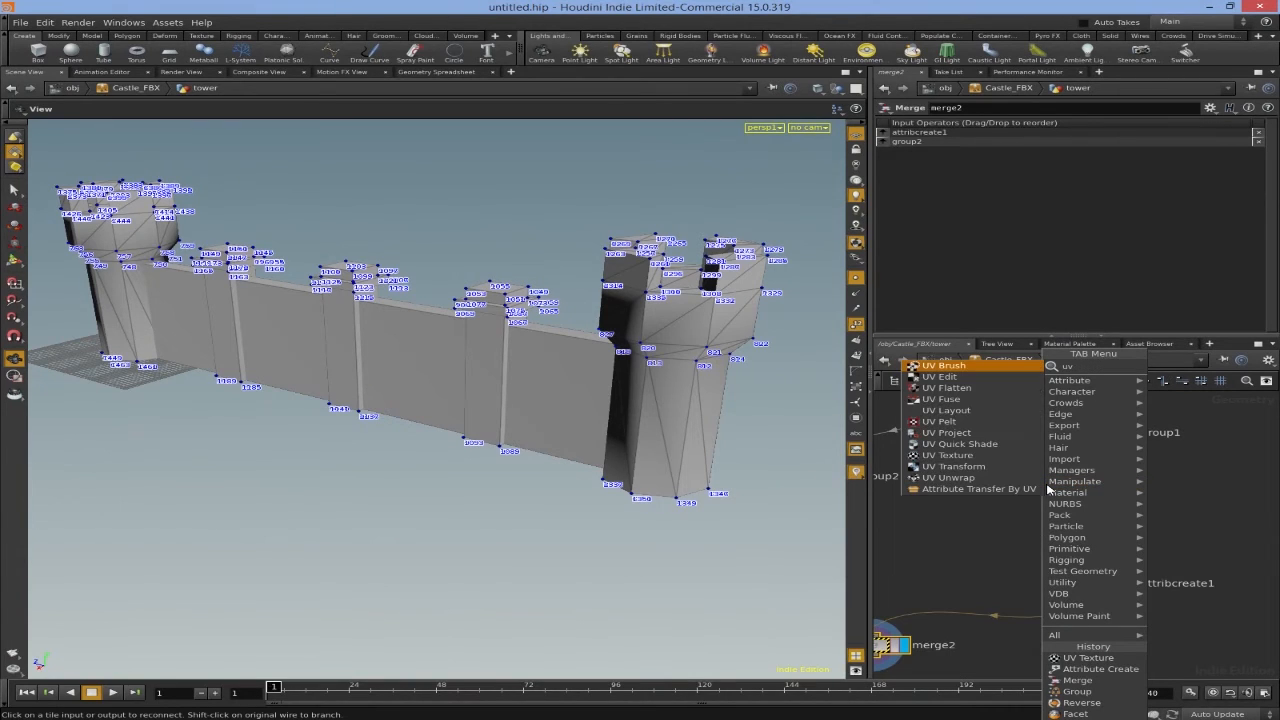
pyautogui.click(988, 433)
pyautogui.click(993, 484)
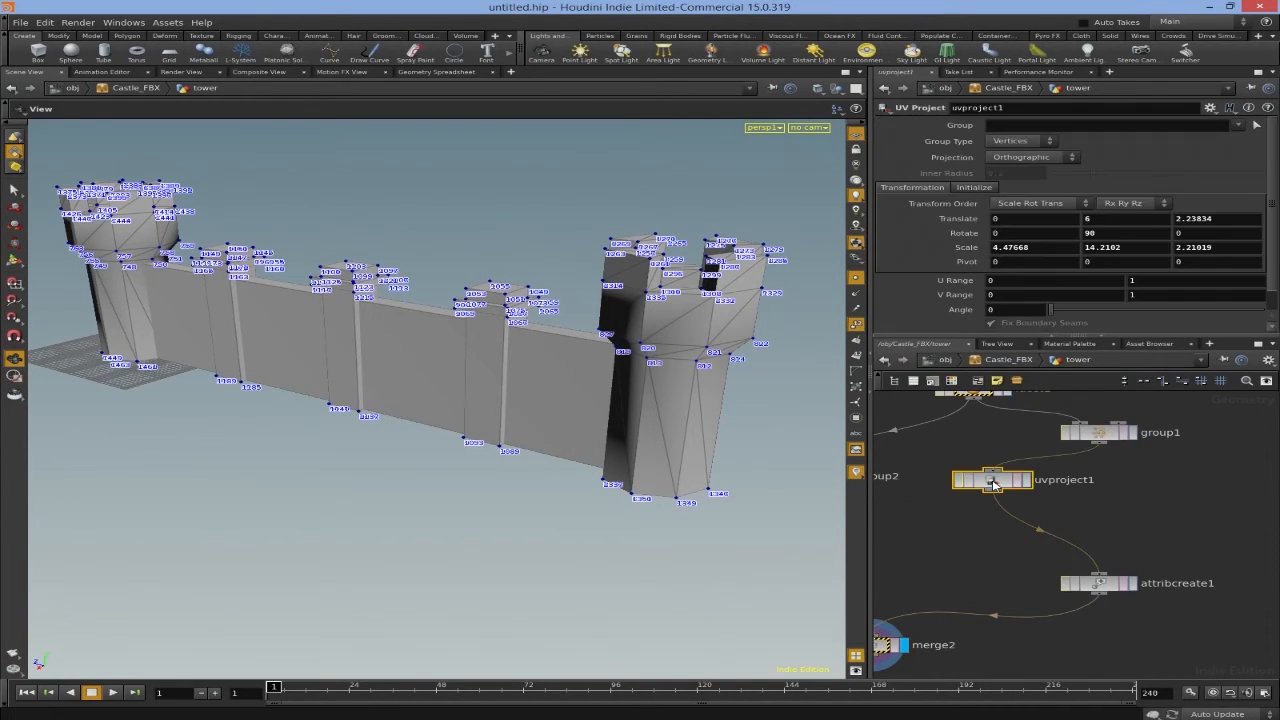
pyautogui.click(1039, 163)
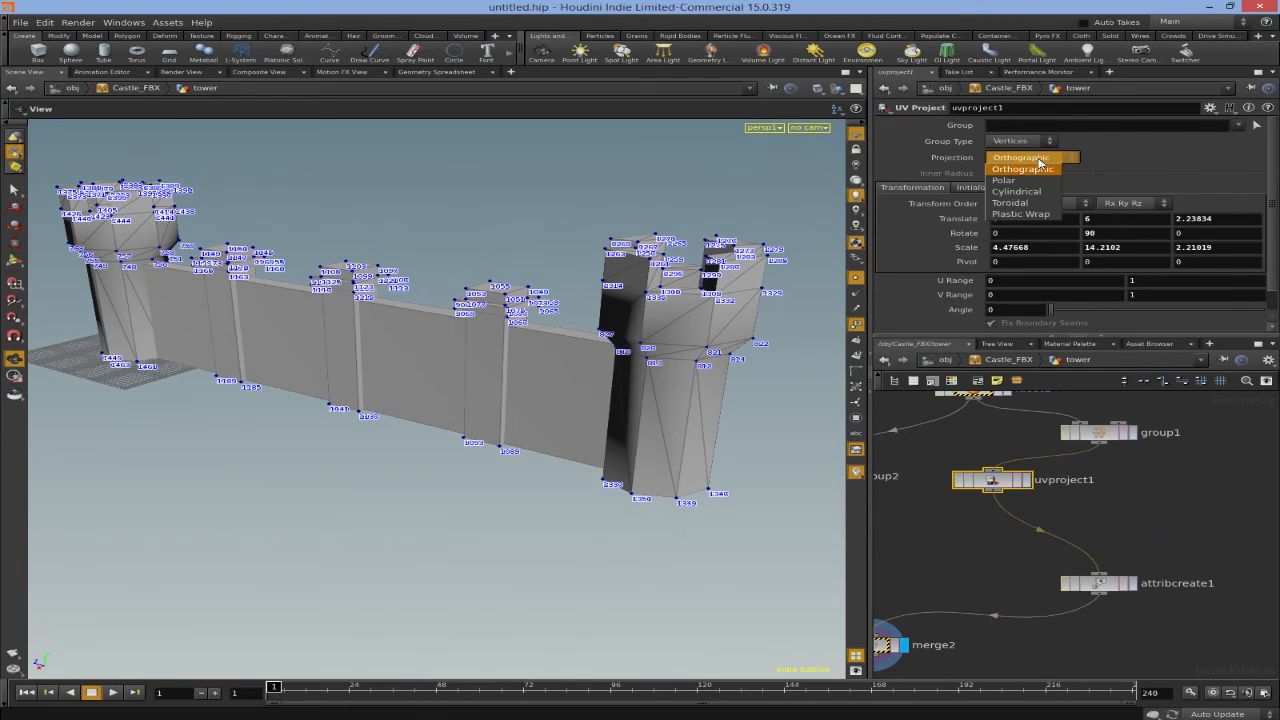
pyautogui.click(1040, 169)
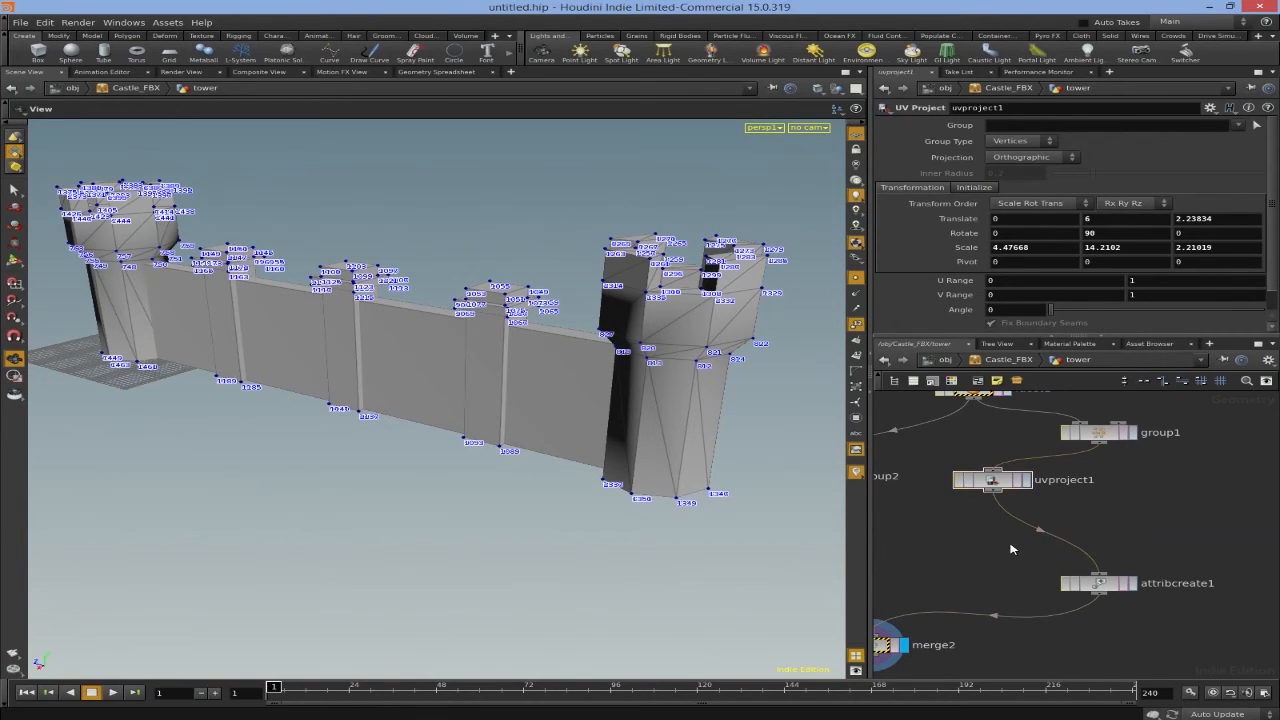
# Insert a UV Quick Shade node between uvproject1 and attribcreate1
pyautogui.press('Tab')
pyautogui.write('uvq')
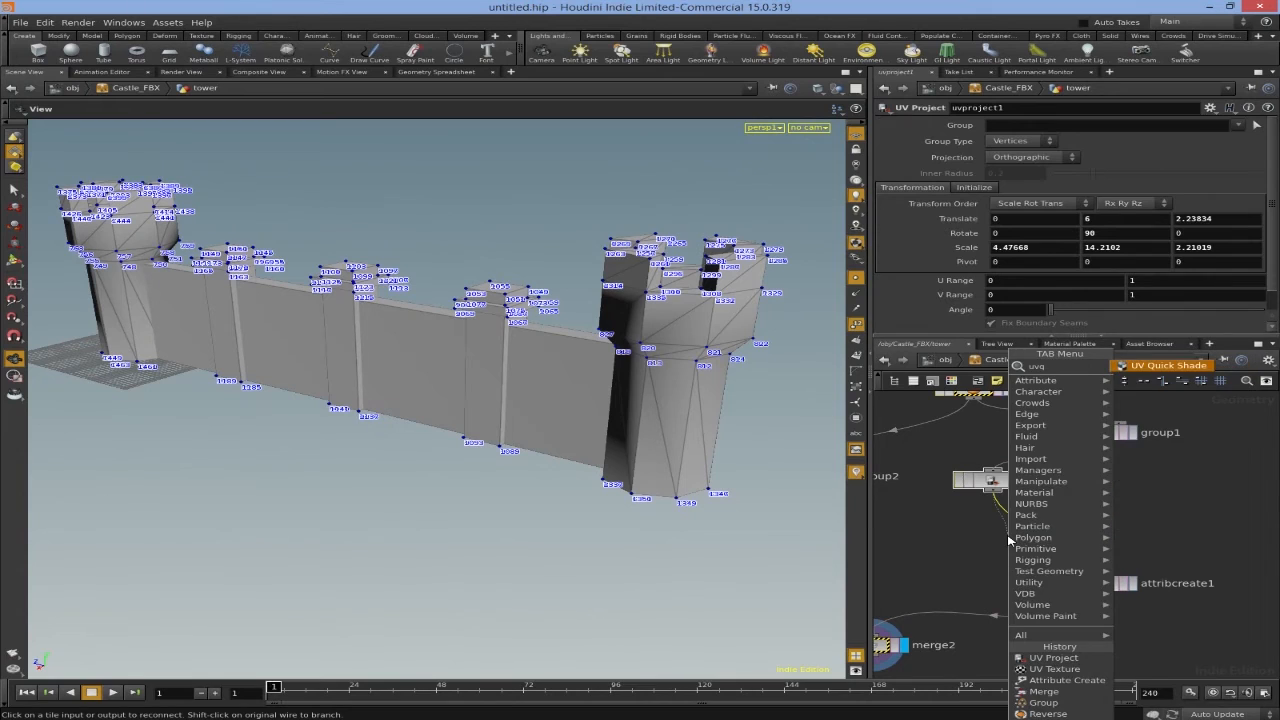
pyautogui.press('Return')
pyautogui.click(1008, 536)
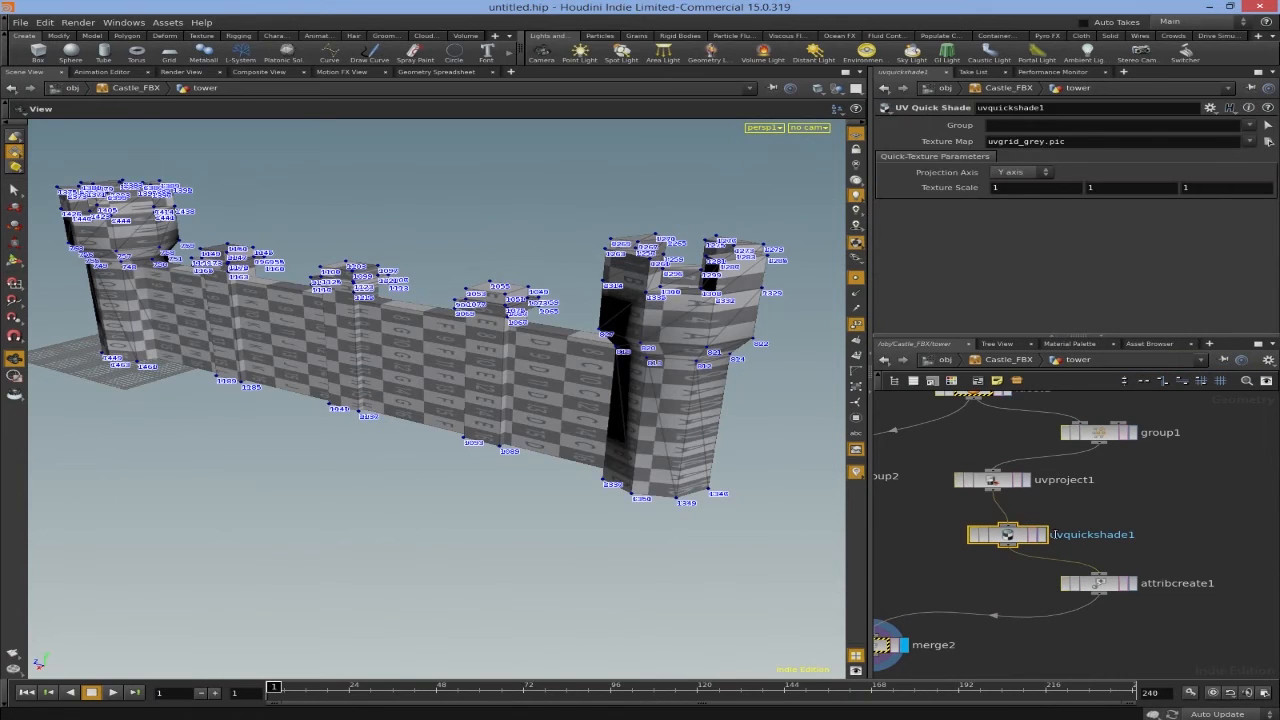
# Adjust the UV projection's scale on uvproject1 to 4.67668 in X and 8.8602 in Y
pyautogui.click(995, 480)
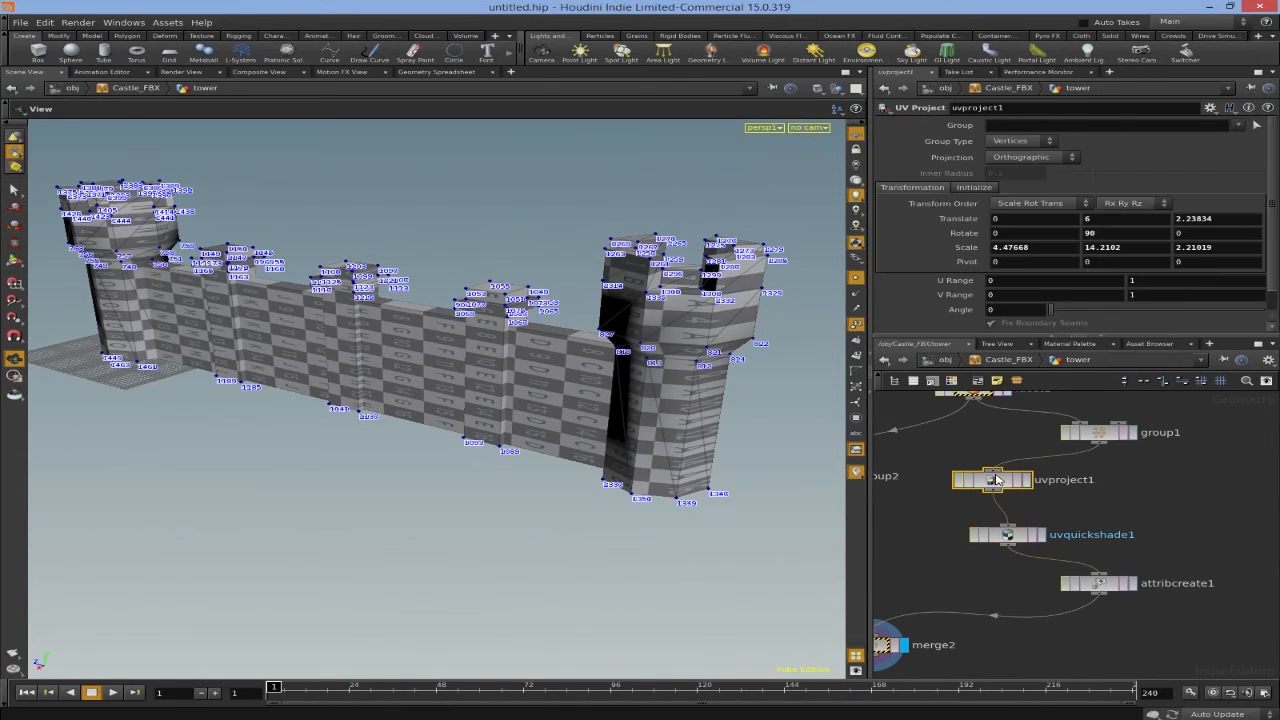
pyautogui.moveTo(1018, 245); pyautogui.dragTo(1150, 337, button='middle')
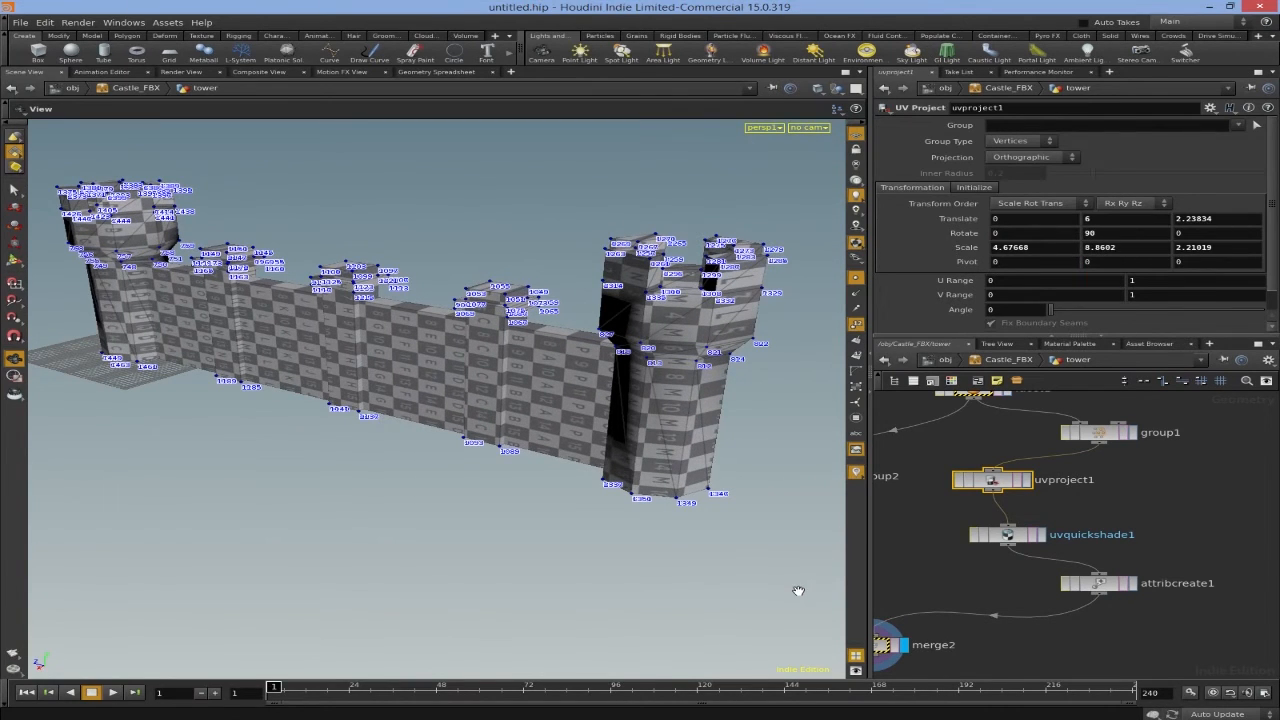
pyautogui.moveTo(558, 567); pyautogui.dragTo(606, 565, button='middle')
# Save the node type of the Castle_FBX asset with the added UV nodes
pyautogui.moveTo(1108, 642); pyautogui.dragTo(1210, 612, button='middle')
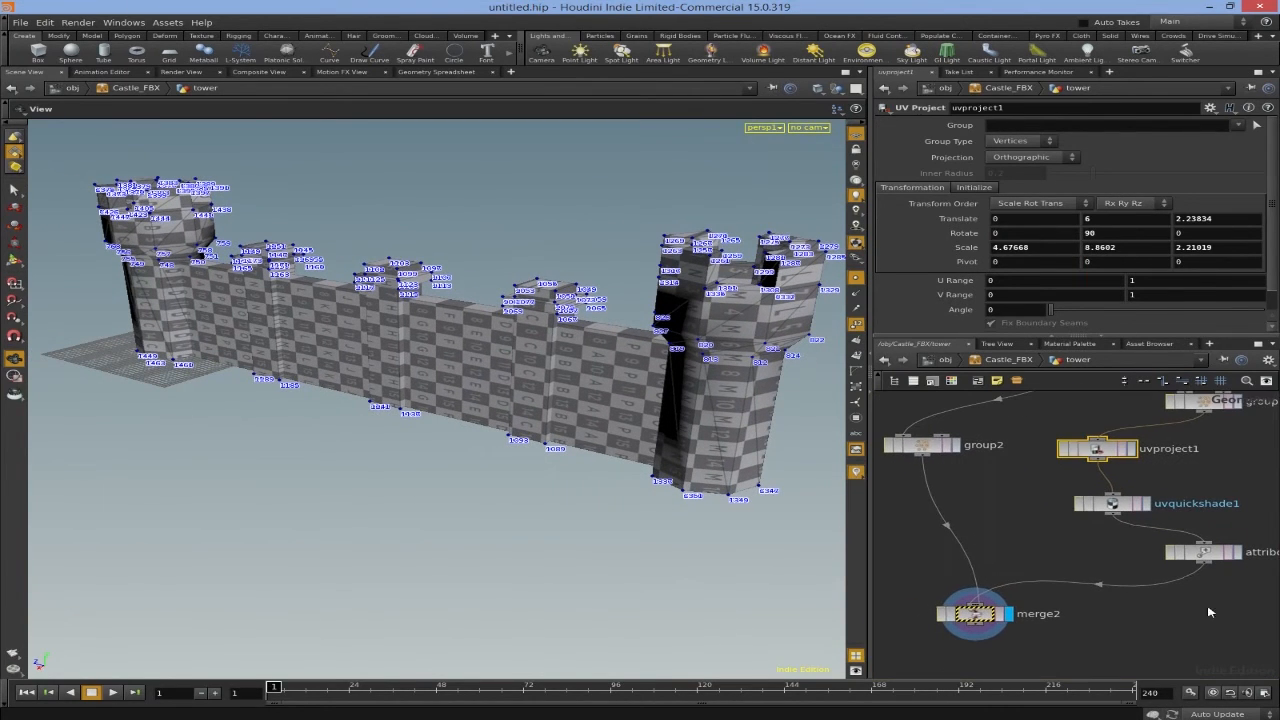
pyautogui.click(987, 619)
pyautogui.rightClick(997, 365)
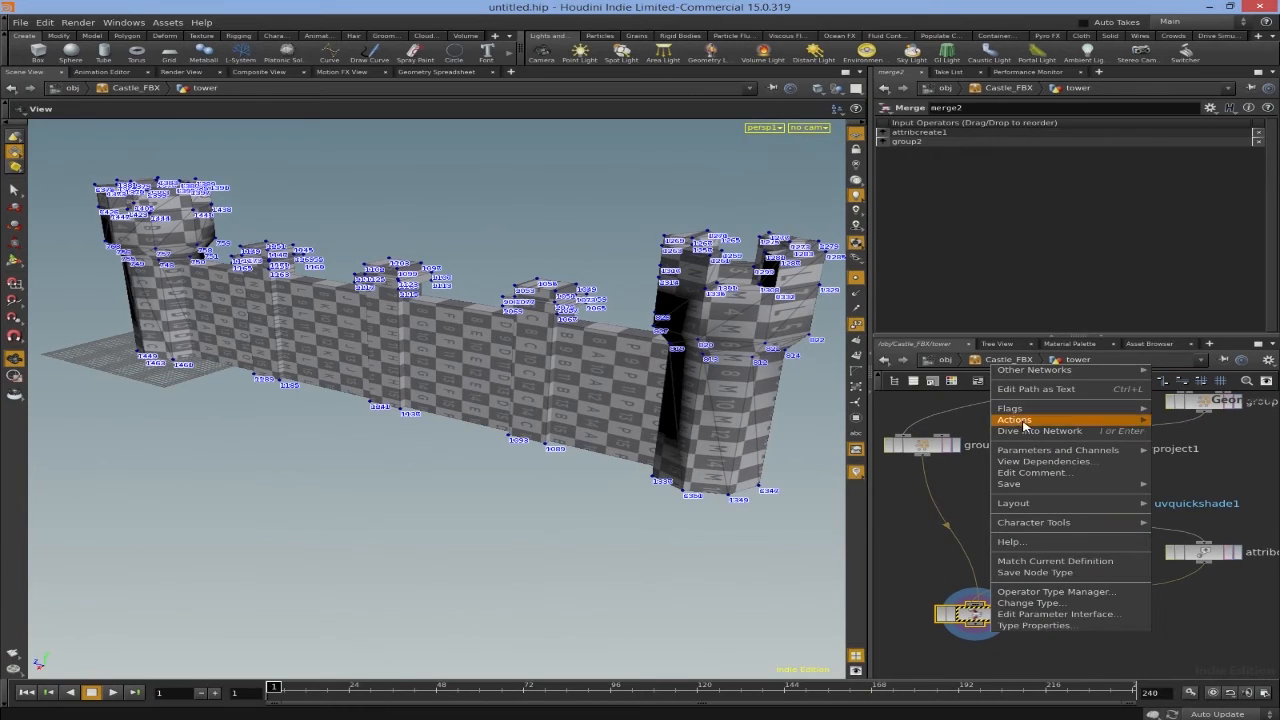
pyautogui.click(1076, 572)
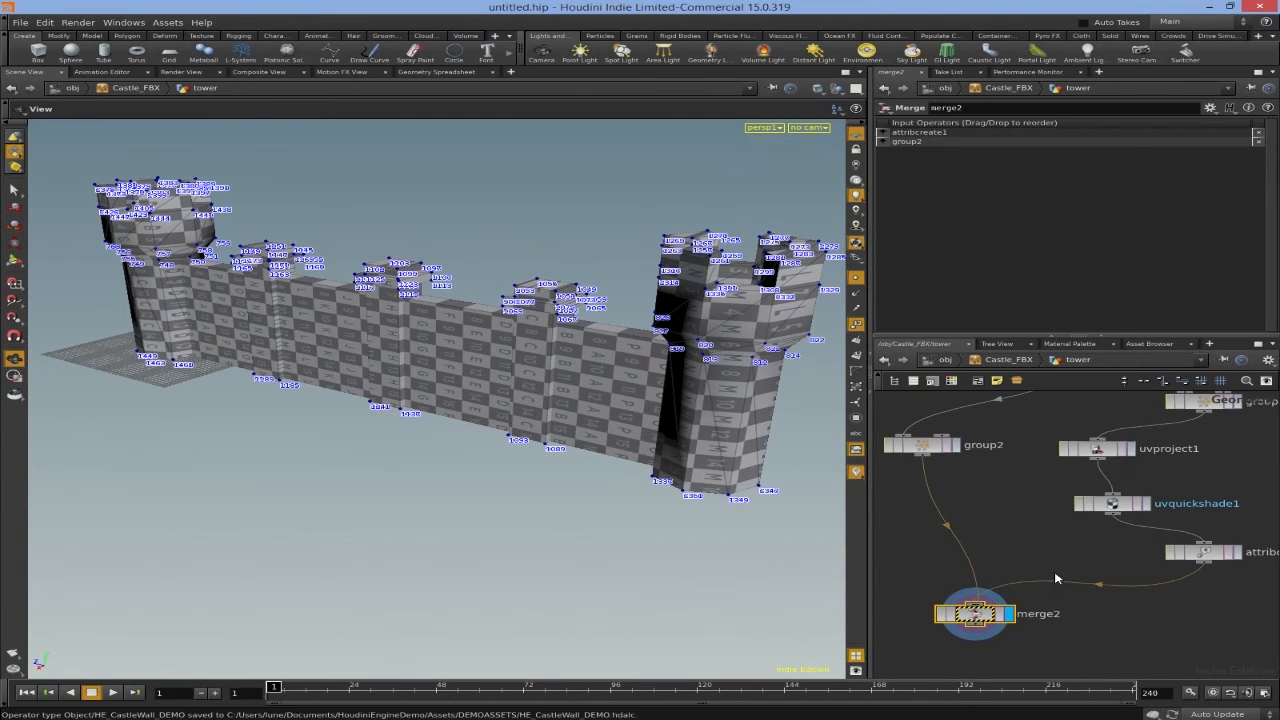
# Switch to Unity, restore the full editor layout and rebuild the castle wall asset
pyautogui.hotkey('alt', 'Tab')
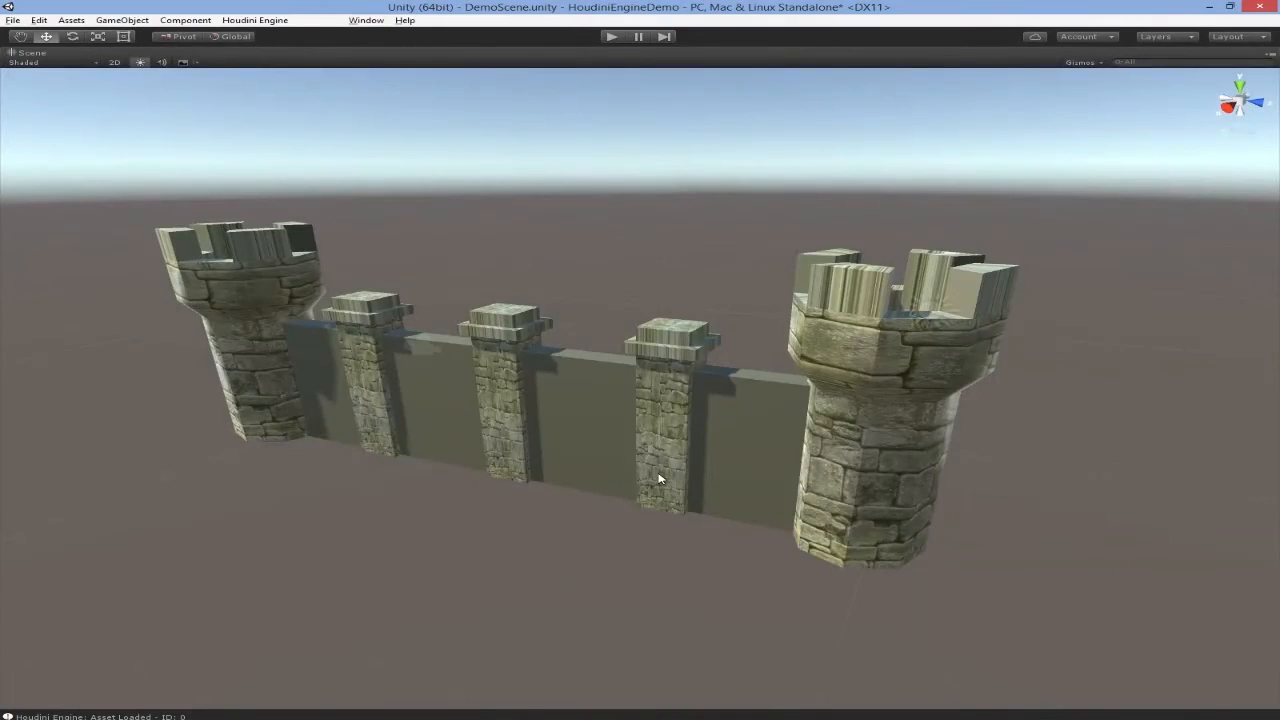
pyautogui.click(659, 479)
pyautogui.hotkey('shift', 'space')
pyautogui.click(1196, 171)
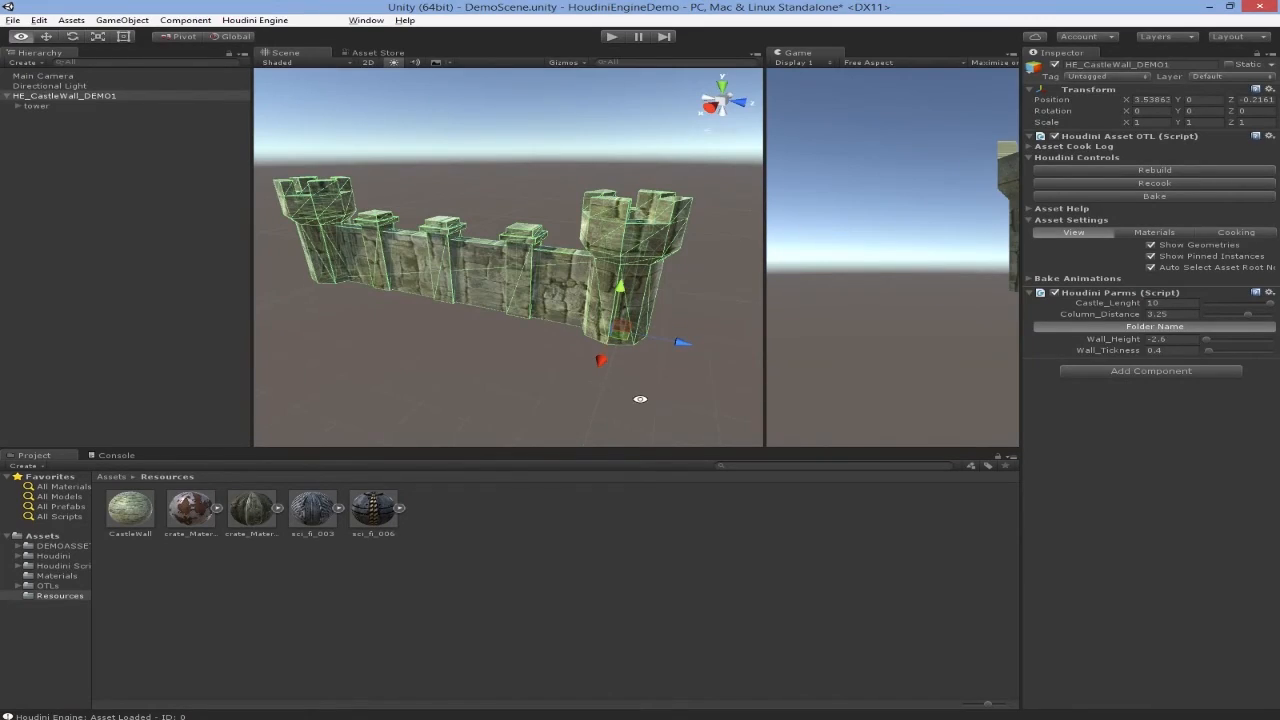
# Examine the stone texture on the wall panels, columns and towers from several angles in the maximized scene view
pyautogui.keyDown('alt'); pyautogui.moveTo(640, 399); pyautogui.dragTo(437, 395); pyautogui.keyUp('alt')
pyautogui.hotkey('shift', 'space')
pyautogui.keyDown('alt'); pyautogui.moveTo(760, 345); pyautogui.dragTo(573, 340); pyautogui.keyUp('alt')
pyautogui.click(908, 391)
pyautogui.keyDown('alt'); pyautogui.moveTo(925, 525); pyautogui.dragTo(846, 463); pyautogui.keyUp('alt')
pyautogui.scroll(-3, 840, 468)
pyautogui.click(804, 494)
pyautogui.hotkey('shift', 'space')
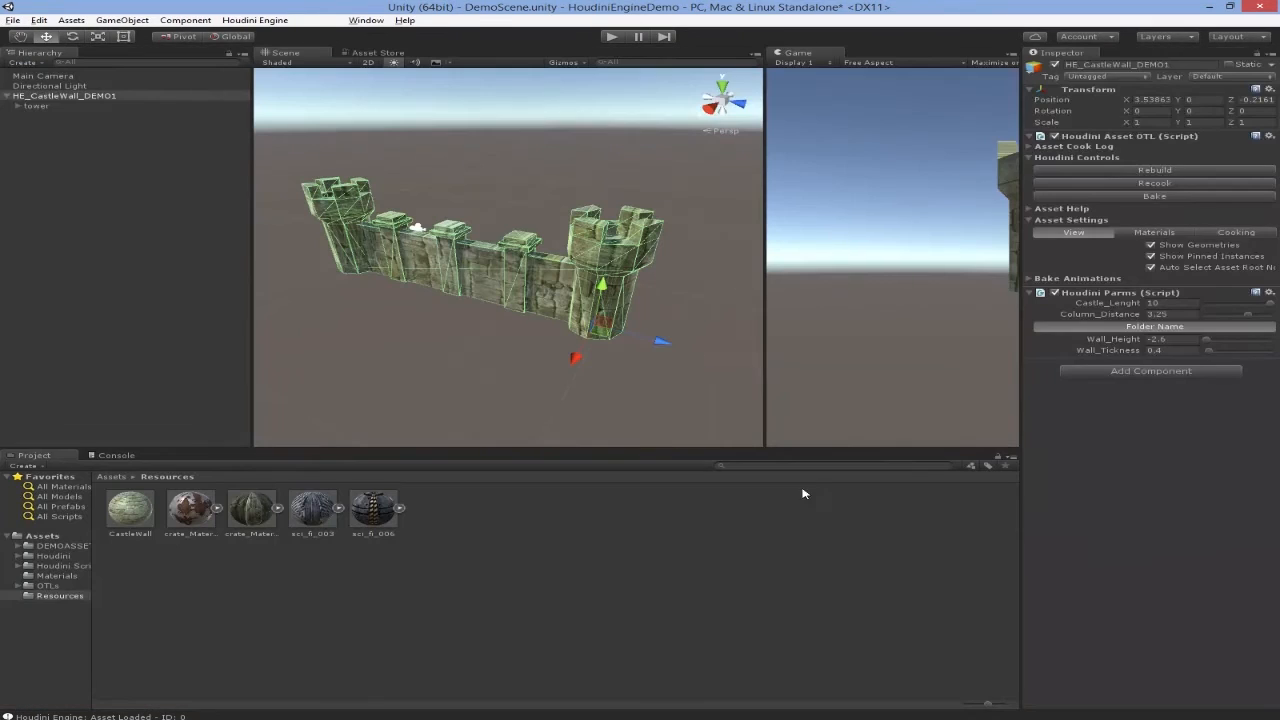
# Set the castle wall's Castle_Lenght to 25 and inspect the longer textured wall in the maximized scene view
pyautogui.click(1158, 303)
pyautogui.moveTo(1238, 304); pyautogui.dragTo(1278, 306)
pyautogui.click(1171, 305)
pyautogui.write('25')
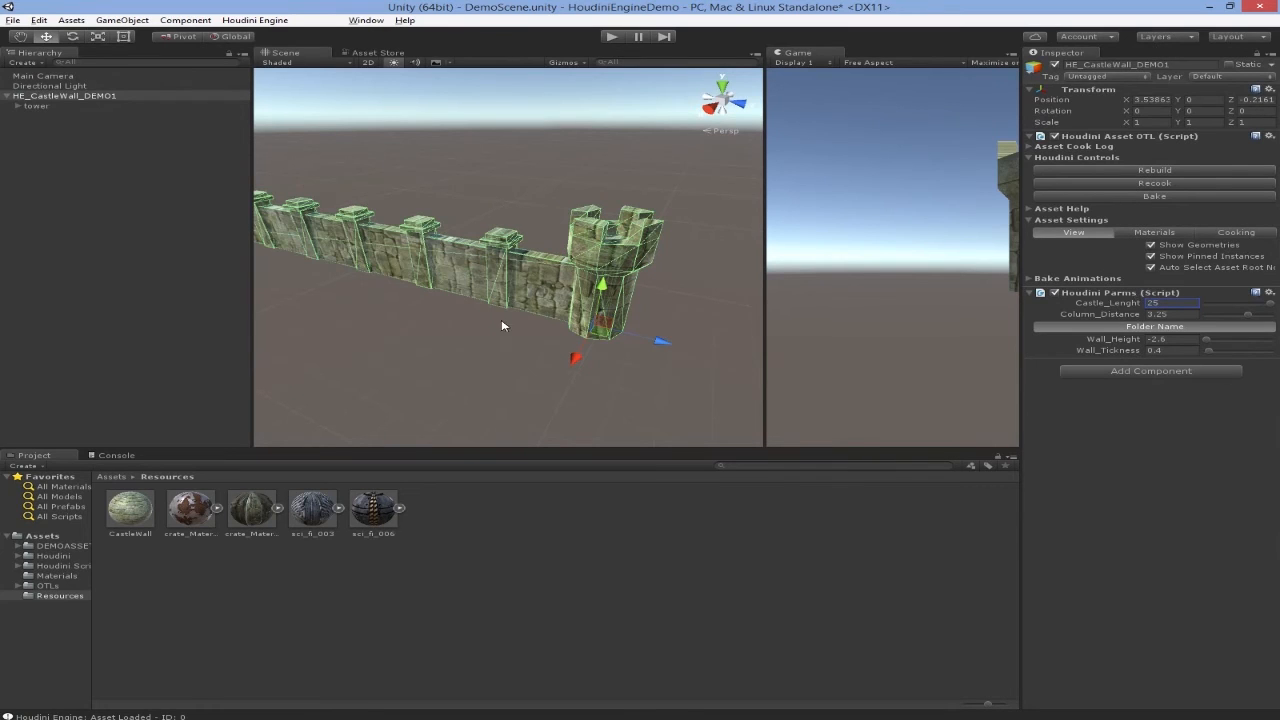
pyautogui.moveTo(1246, 322); pyautogui.dragTo(1250, 318)
pyautogui.click(444, 374)
pyautogui.hotkey('shift', 'space')
pyautogui.moveTo(480, 374); pyautogui.dragTo(775, 402, button='middle')
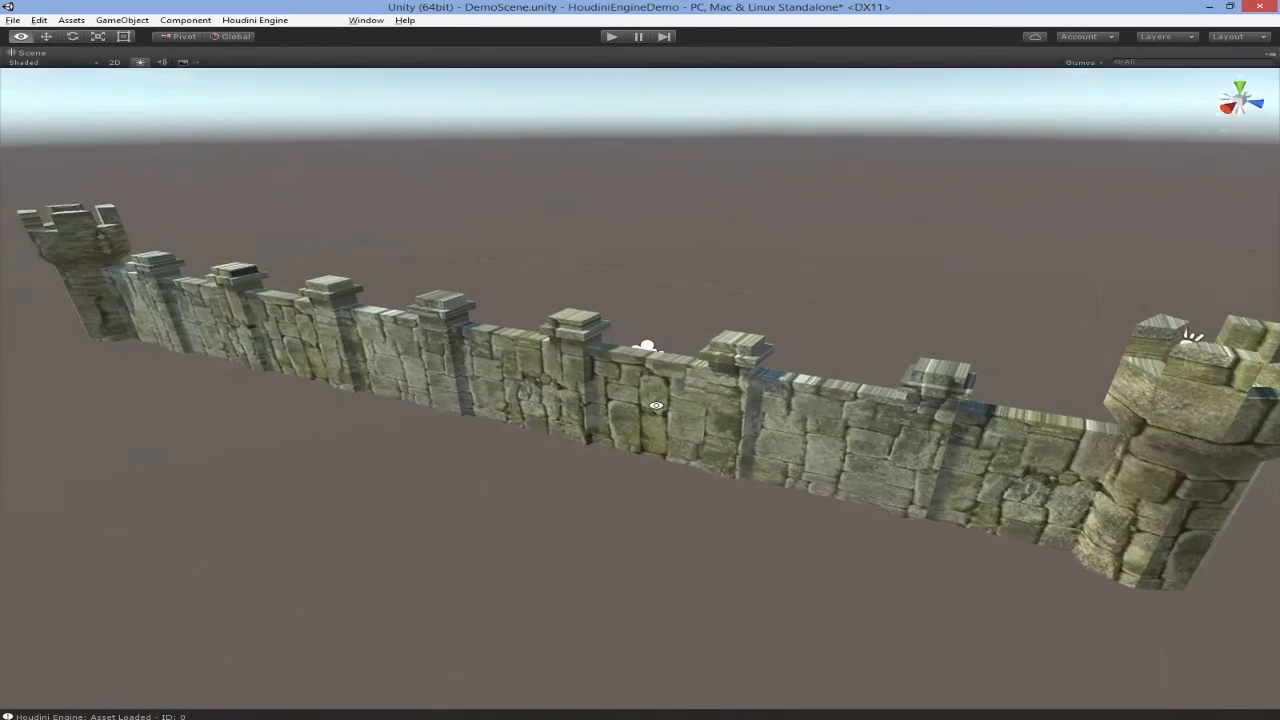
# Restore the full editor layout and select the HE_CastleWall_DEMO asset in the DEMOASSETS project folder
pyautogui.keyDown('alt'); pyautogui.moveTo(648, 422); pyautogui.dragTo(621, 416); pyautogui.keyUp('alt')
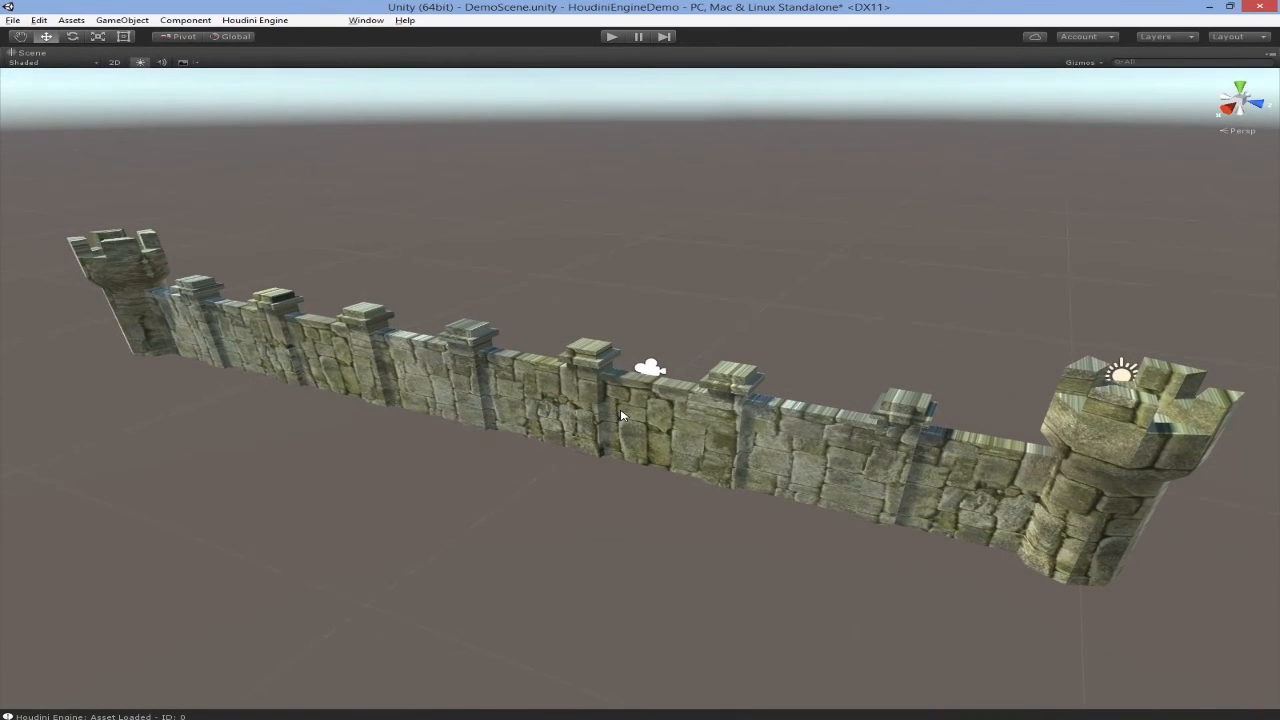
pyautogui.hotkey('shift', 'space')
pyautogui.moveTo(450, 305); pyautogui.dragTo(368, 325, button='middle')
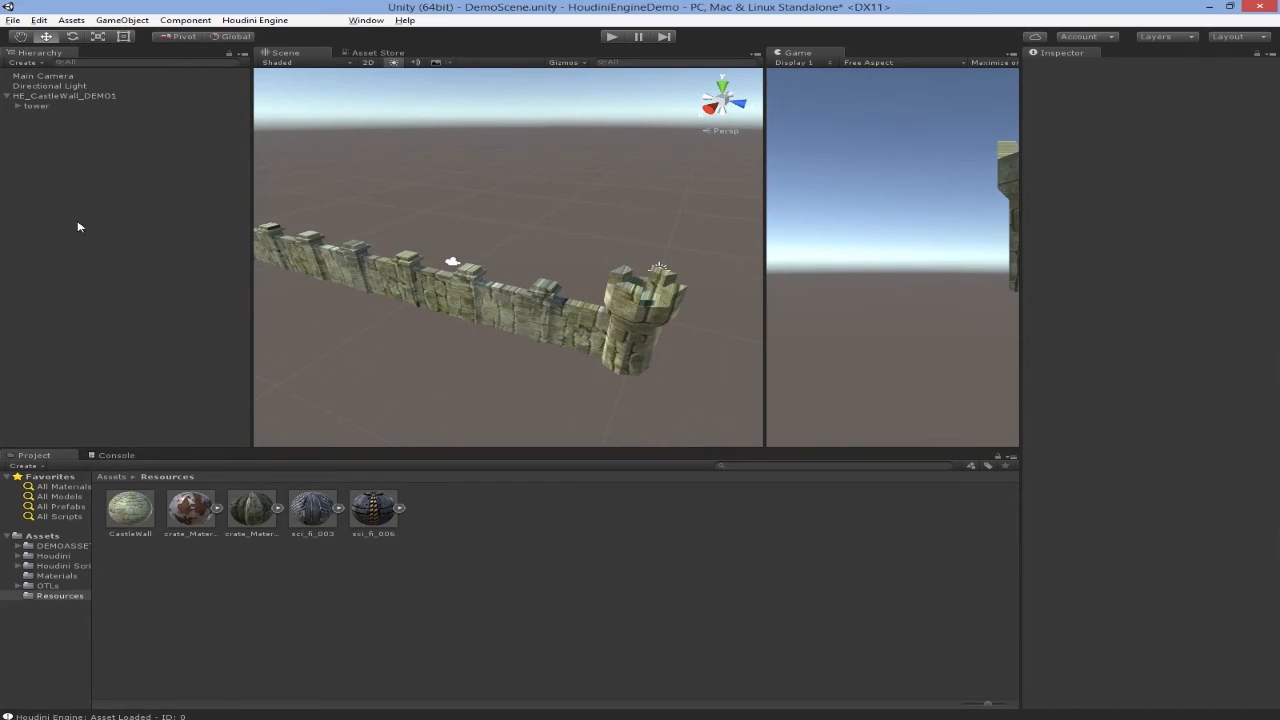
pyautogui.click(62, 547)
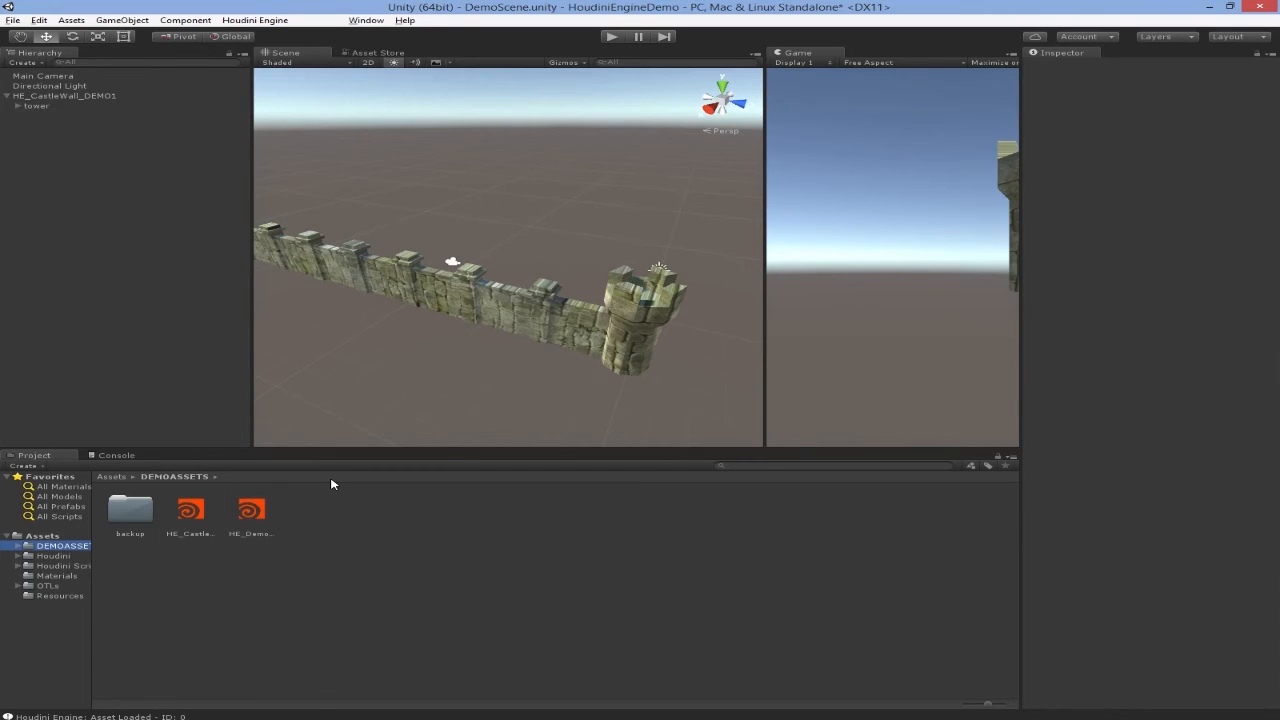
pyautogui.click(201, 524)
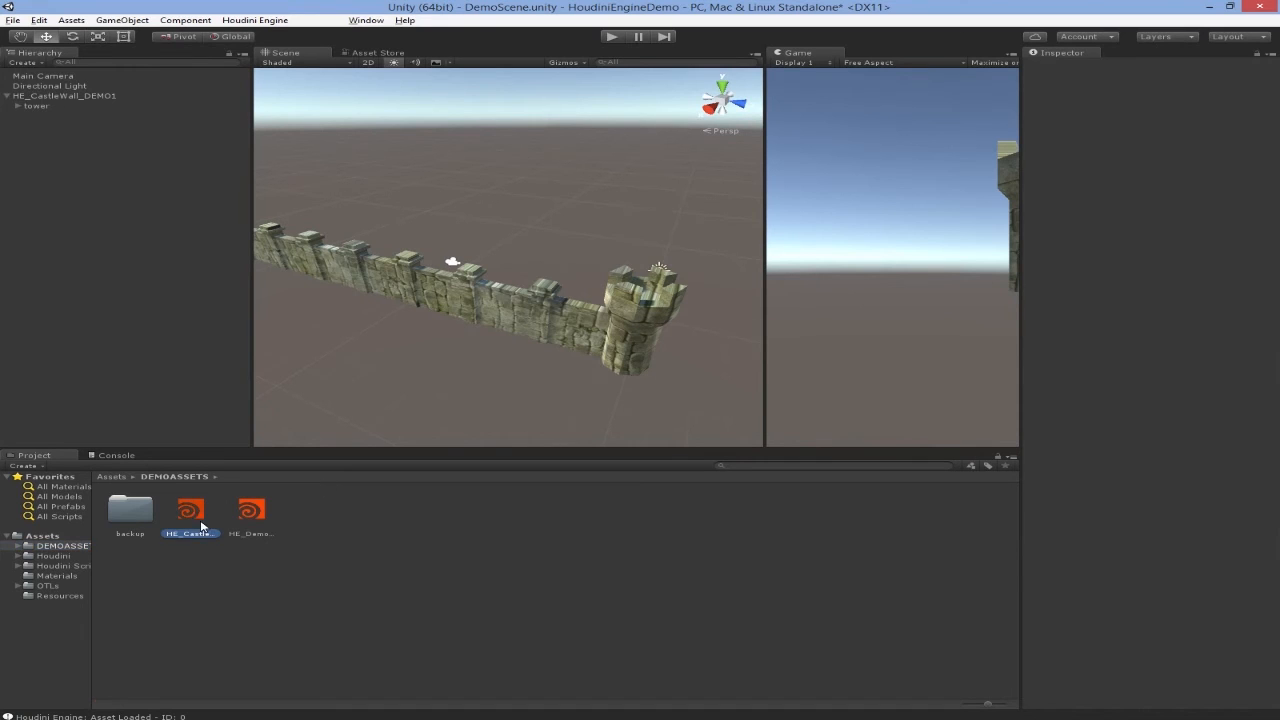
pyautogui.moveTo(450, 298); pyautogui.dragTo(416, 364, button='middle')
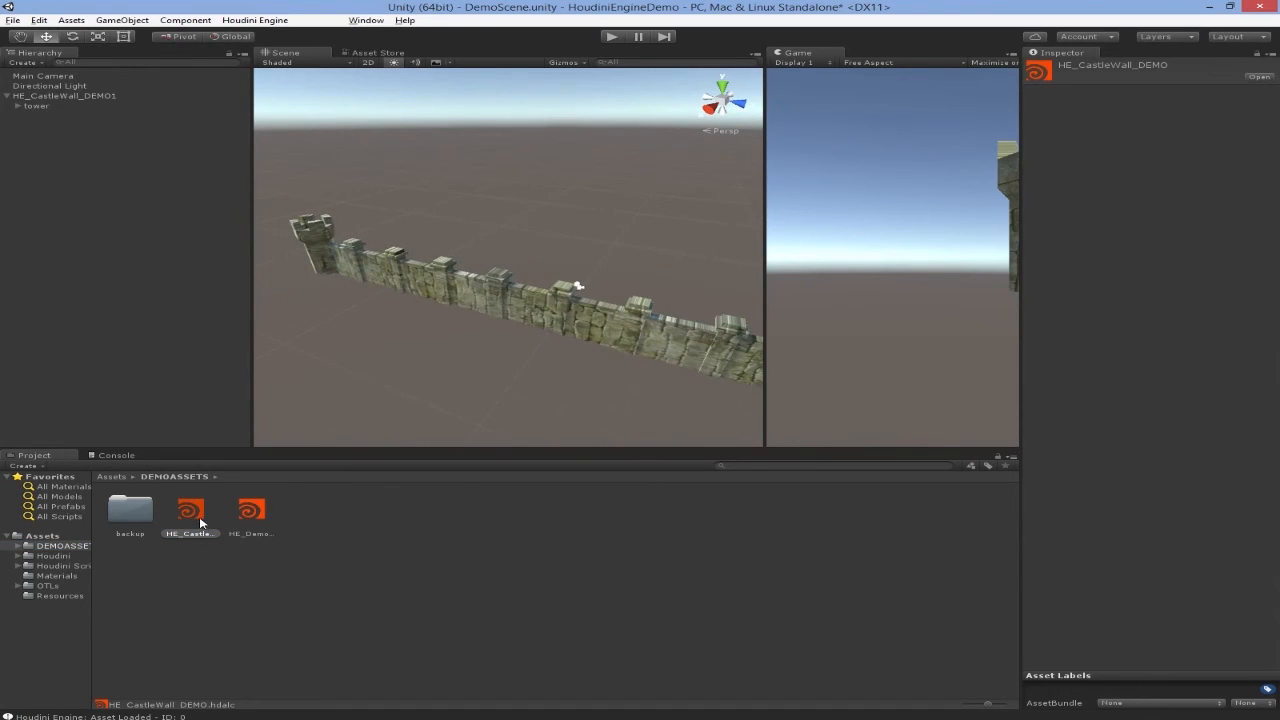
# Duplicate the castle wall and rotate the copy about 90° around Y so both walls meet at the corner tower
pyautogui.click(75, 98)
pyautogui.moveTo(462, 272); pyautogui.dragTo(429, 282, button='middle')
pyautogui.scroll(-3, 428, 282)
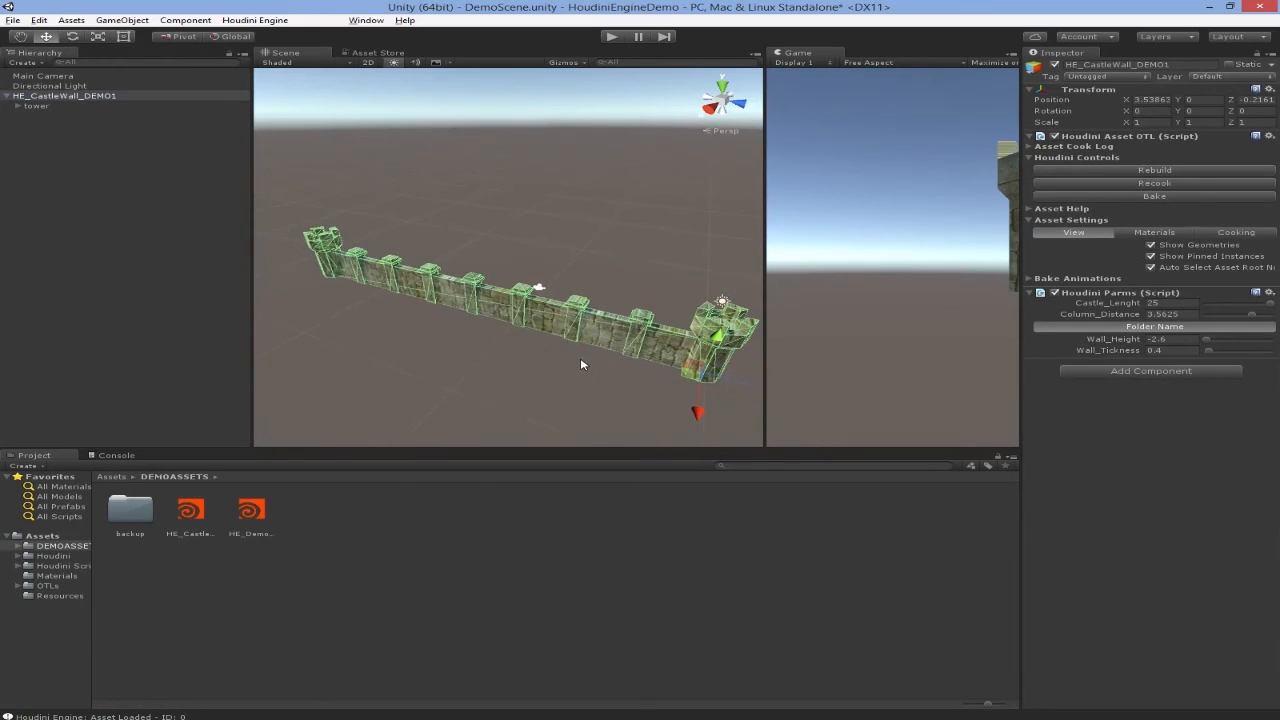
pyautogui.hotkey('ctrl', 'd')
pyautogui.moveTo(583, 362); pyautogui.dragTo(517, 343, button='middle')
pyautogui.press('e')
pyautogui.moveTo(556, 388); pyautogui.dragTo(285, 420)
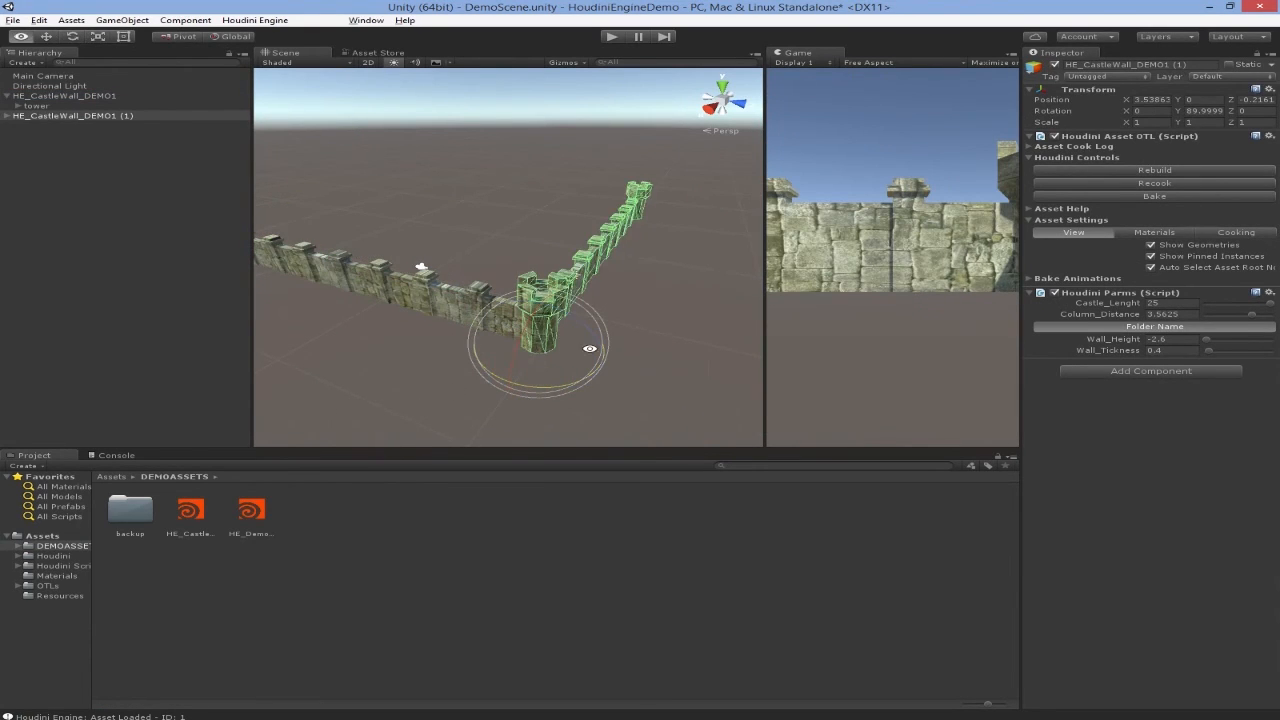
# Reduce the rotated wall's Castle_Lenght to a short section with a single column and maximize the scene view
pyautogui.keyDown('alt'); pyautogui.moveTo(586, 357); pyautogui.dragTo(560, 380); pyautogui.keyUp('alt')
pyautogui.moveTo(1270, 304); pyautogui.dragTo(1249, 304)
pyautogui.moveTo(391, 326); pyautogui.dragTo(398, 336, button='middle')
pyautogui.hotkey('shift', 'space')
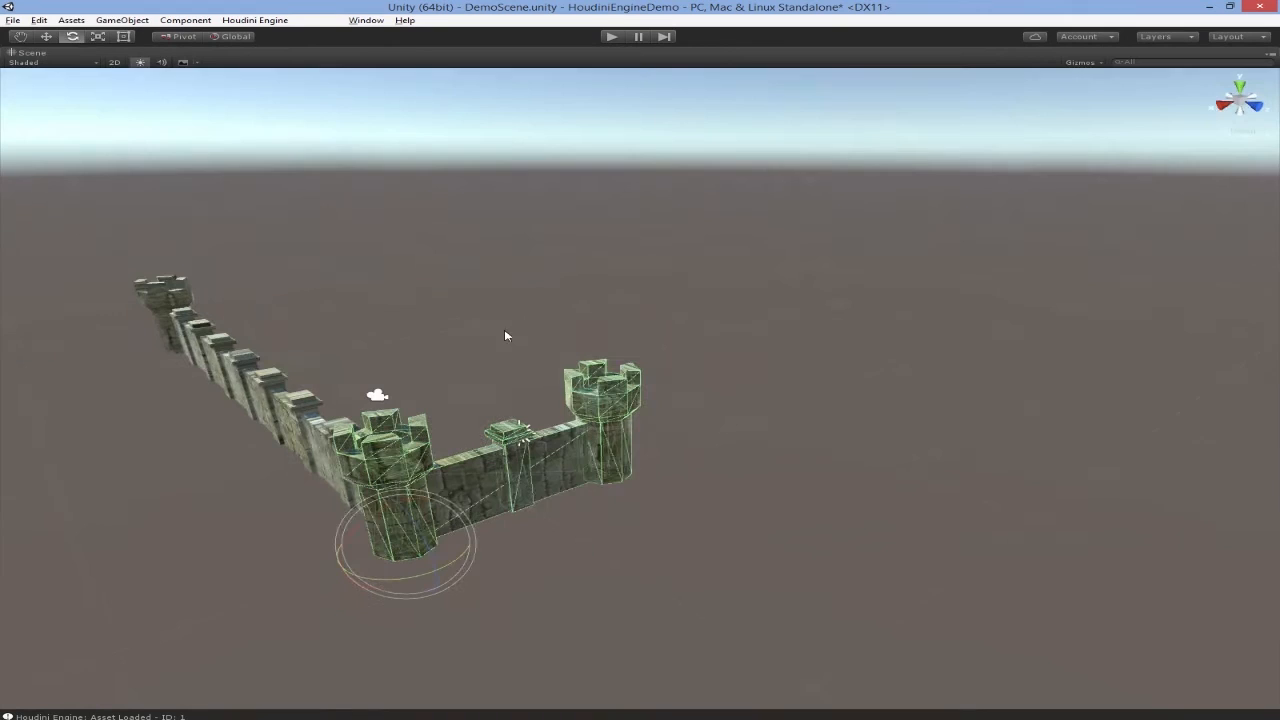
# Place a copy of the short wall beyond a gateway gap and a copy of the long wall parallel to the original
pyautogui.press('w')
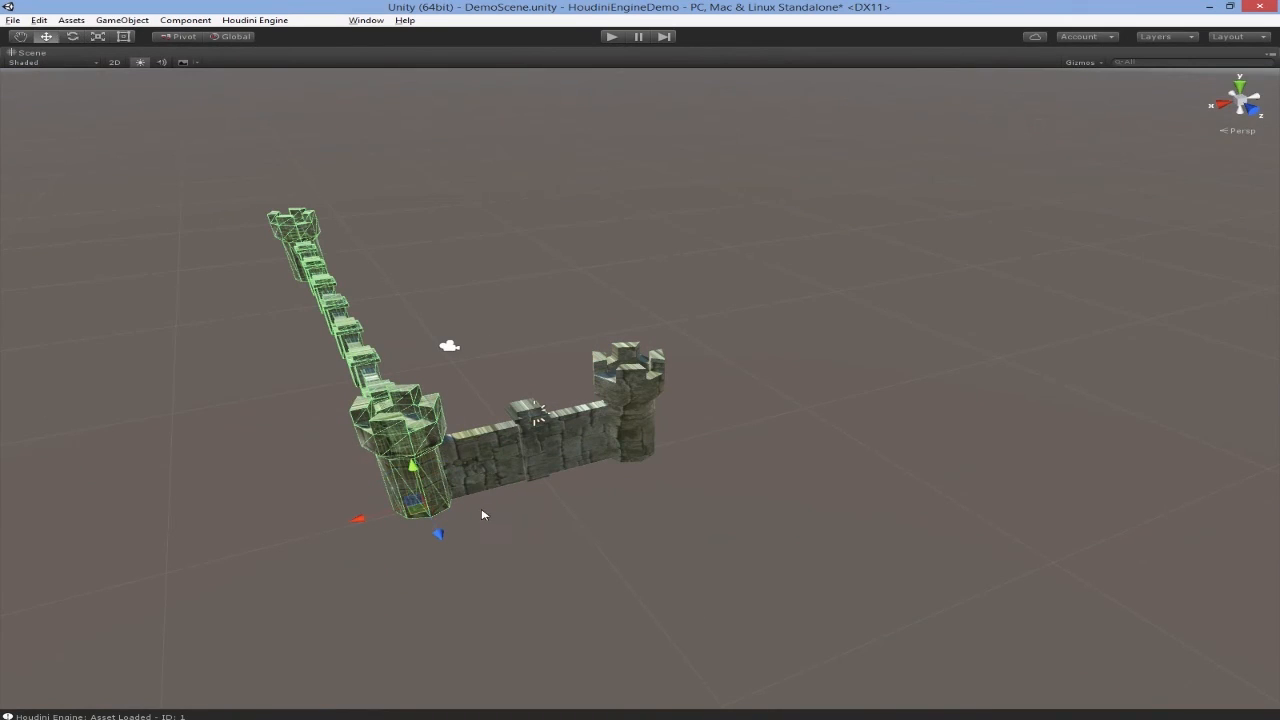
pyautogui.moveTo(434, 534); pyautogui.dragTo(856, 458)
pyautogui.click(474, 477)
pyautogui.hotkey('ctrl', 'd')
pyautogui.click(360, 453)
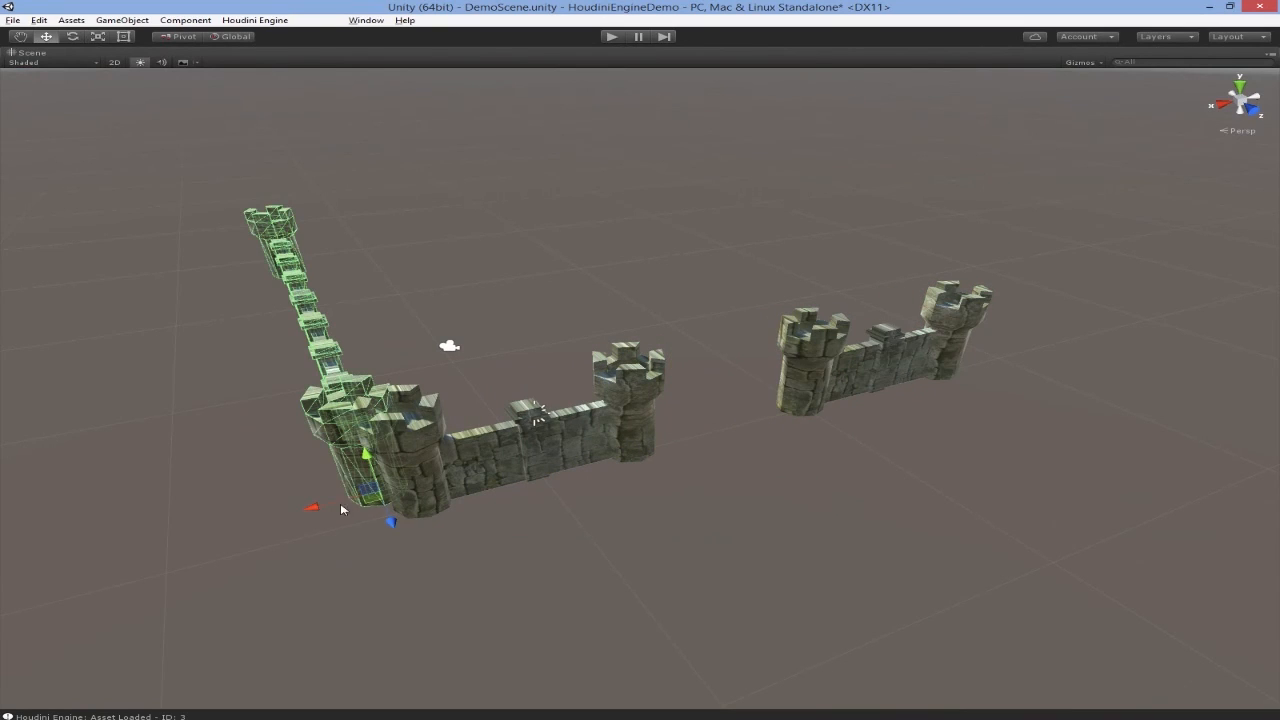
pyautogui.moveTo(340, 510); pyautogui.dragTo(1006, 310)
# Rotate another long wall copy to about -90° around Y and move it to the open side opposite the gateway
pyautogui.press('e')
pyautogui.press('w')
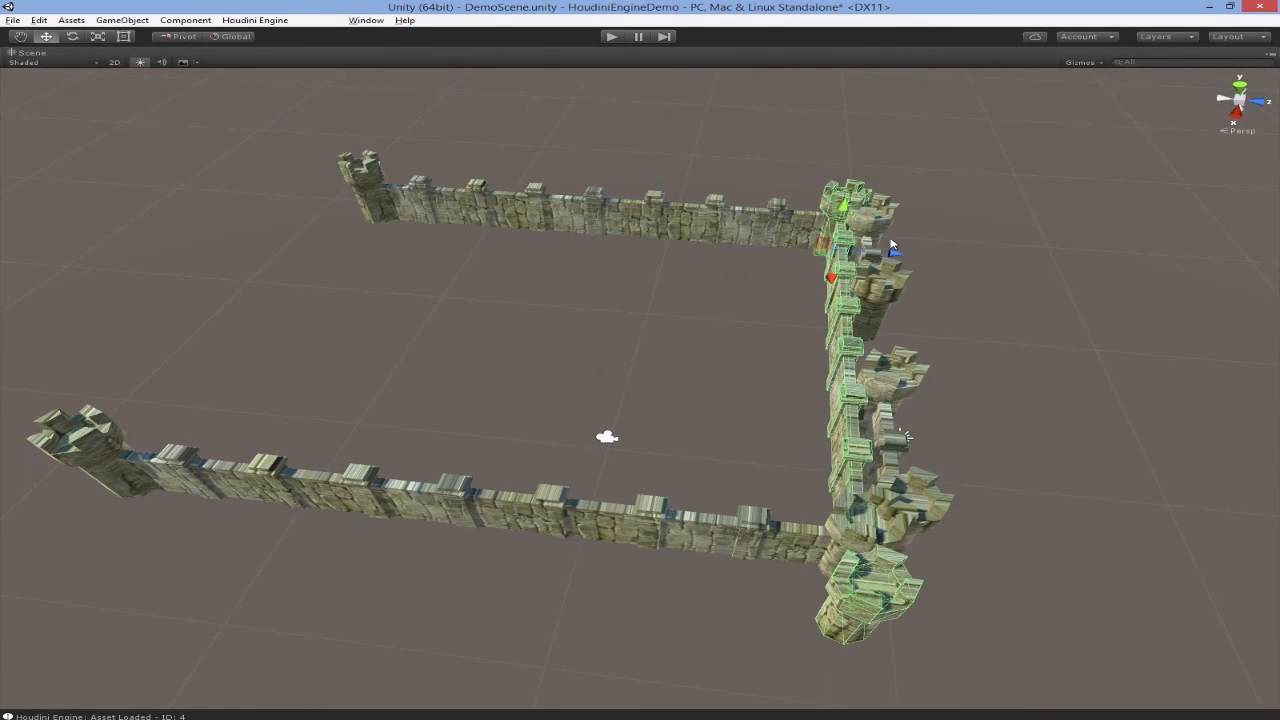
pyautogui.moveTo(888, 262); pyautogui.dragTo(406, 332)
# Restore the full editor layout and set the back wall's Castle_Lenght to 20 to fit between the long walls
pyautogui.hotkey('shift', 'space')
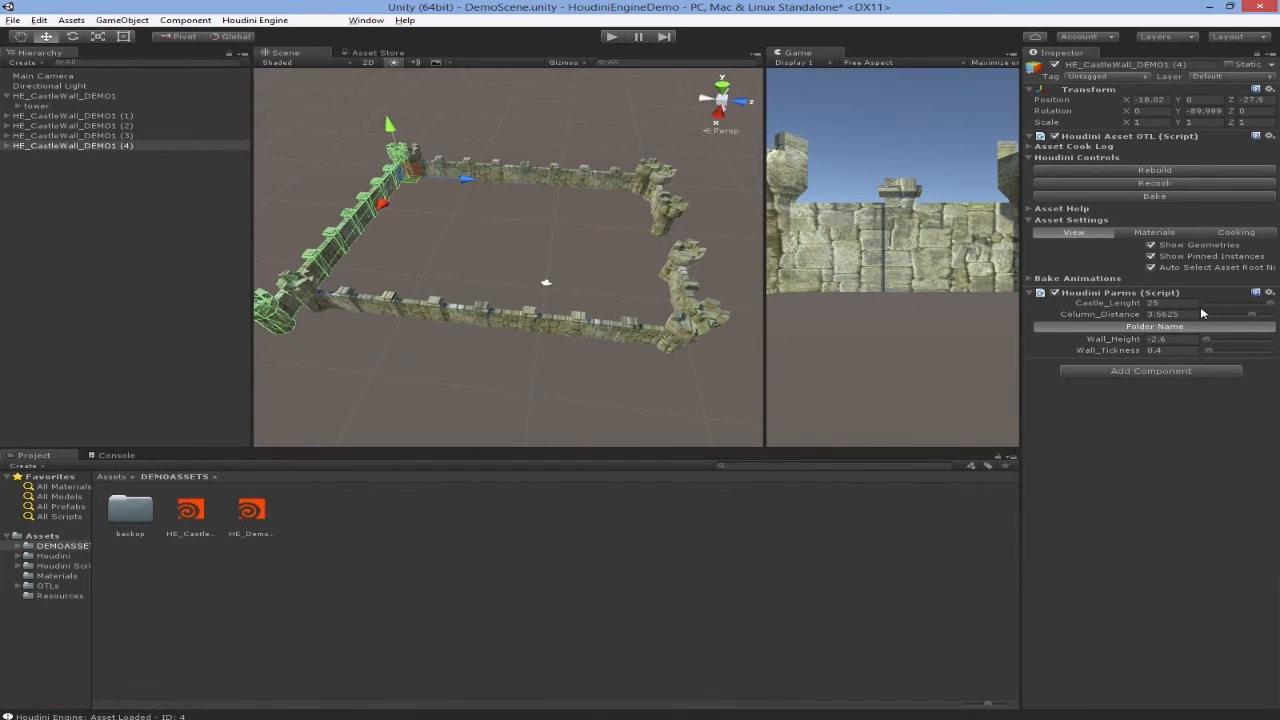
pyautogui.click(1160, 302)
pyautogui.write('20')
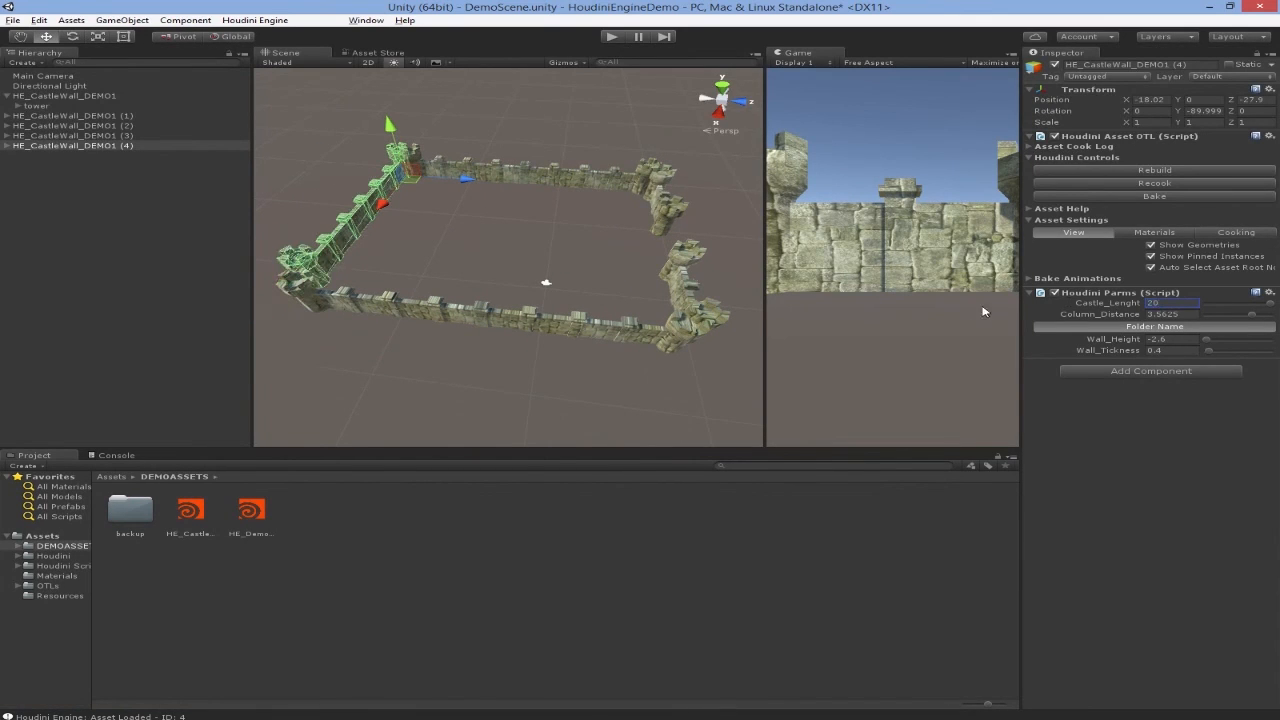
pyautogui.moveTo(1182, 306); pyautogui.dragTo(1023, 301)
# Examine the assembled castle enclosure and its gateway from several angles in the maximized scene view
pyautogui.moveTo(438, 184); pyautogui.dragTo(456, 185, button='middle')
pyautogui.hotkey('shift', 'space')
pyautogui.click(680, 295)
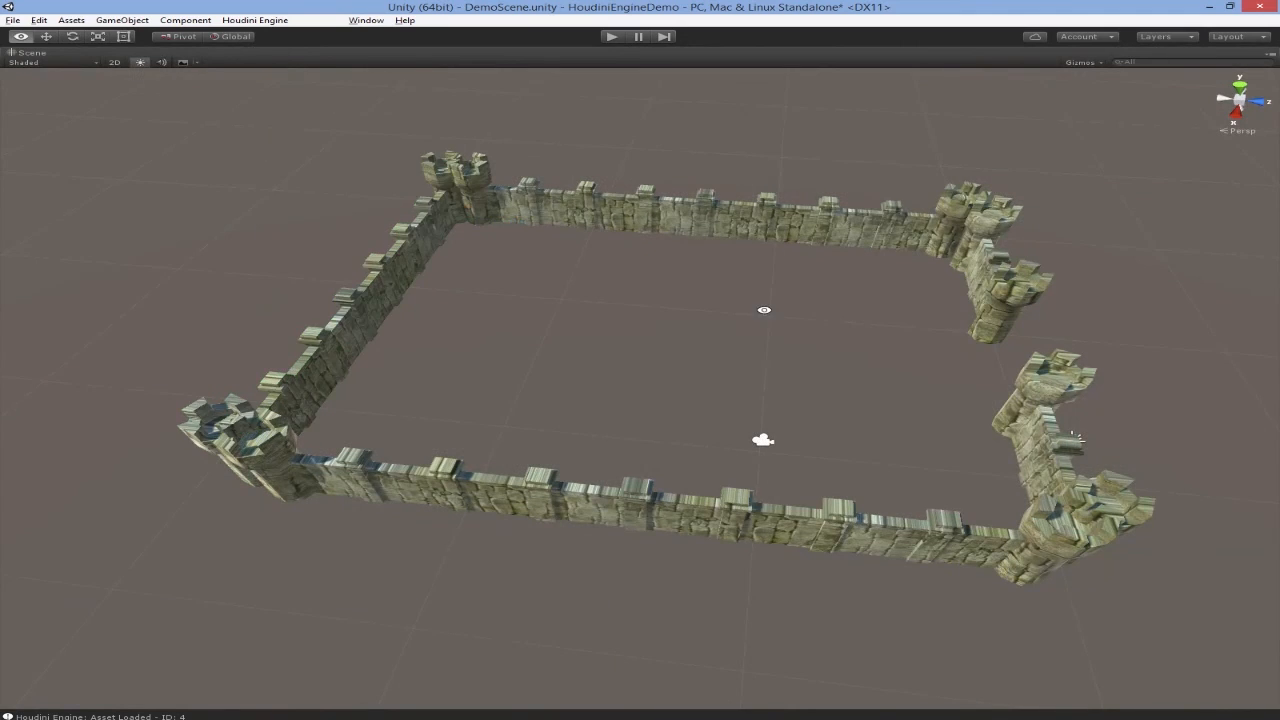
pyautogui.keyDown('alt'); pyautogui.moveTo(764, 310); pyautogui.dragTo(440, 290); pyautogui.keyUp('alt')
pyautogui.keyDown('alt'); pyautogui.moveTo(620, 395); pyautogui.dragTo(442, 318); pyautogui.keyUp('alt')
pyautogui.moveTo(446, 326); pyautogui.dragTo(574, 372, button='middle')
pyautogui.keyDown('alt'); pyautogui.moveTo(576, 368); pyautogui.dragTo(572, 400); pyautogui.keyUp('alt')
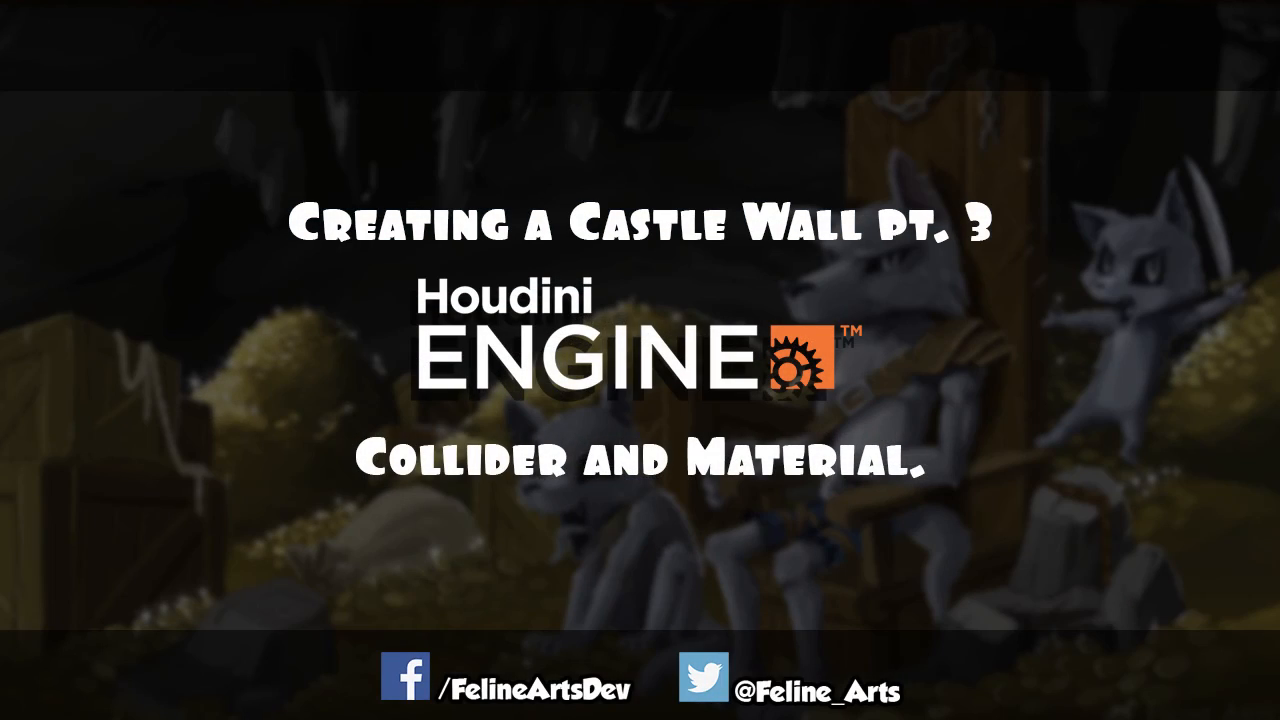